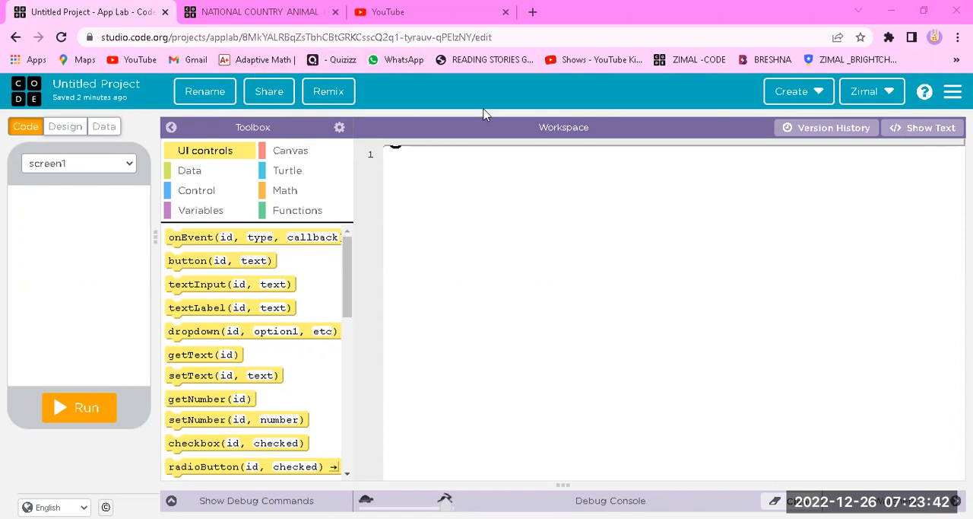
pyautogui.click(816, 104)
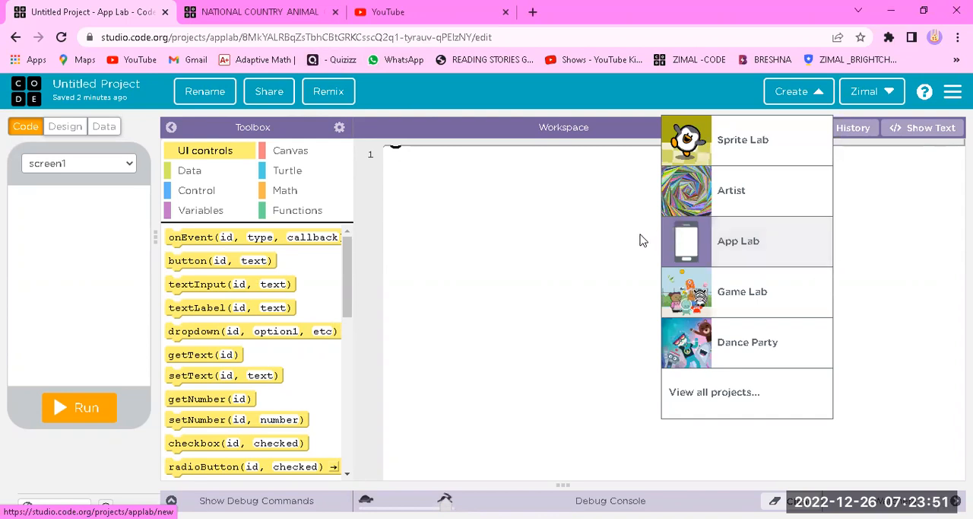
pyautogui.click(530, 213)
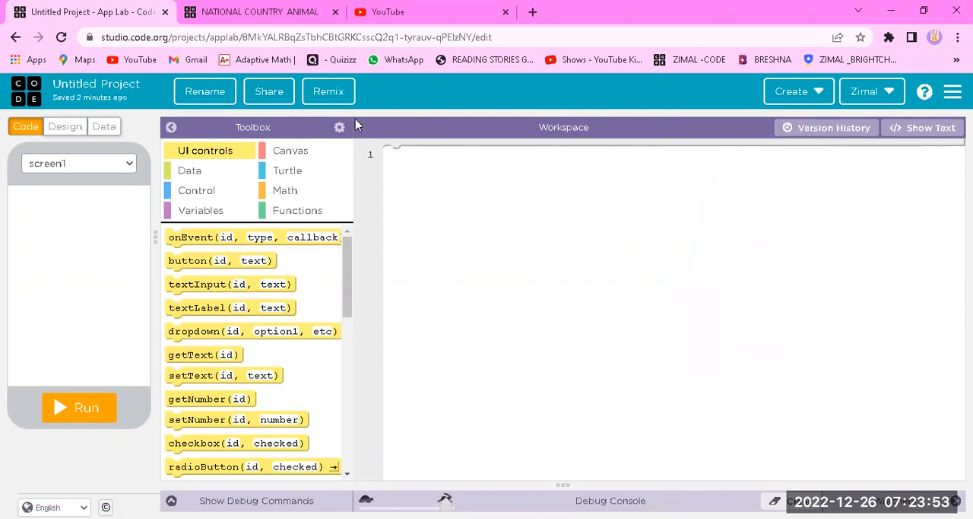
# Rename the project as COLOUR QUIZ and save the new name
pyautogui.click(205, 93)
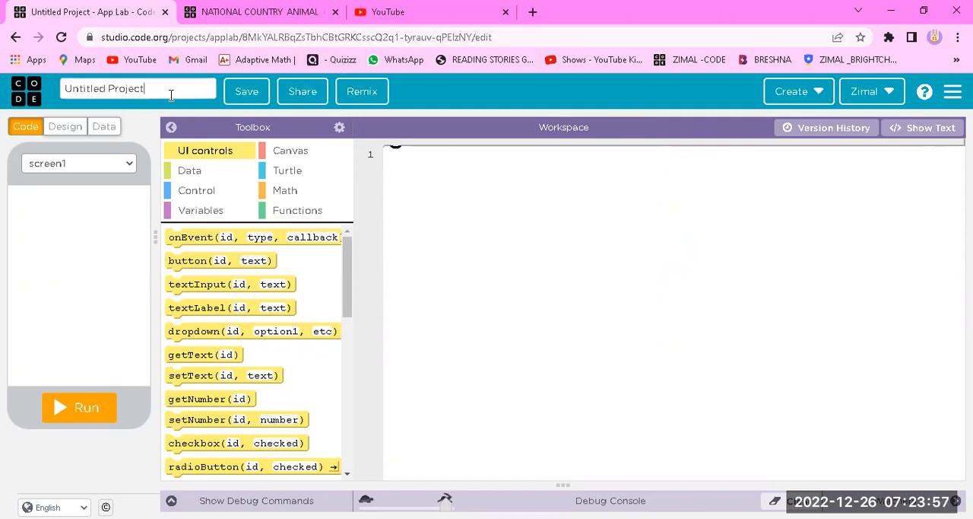
pyautogui.press('BackSpace')
pyautogui.press('BackSpace')
pyautogui.press('BackSpace')
pyautogui.press('BackSpace')
pyautogui.press('BackSpace')
pyautogui.press('BackSpace')
pyautogui.press('BackSpace')
pyautogui.press('BackSpace')
pyautogui.press('BackSpace')
pyautogui.press('BackSpace')
pyautogui.press('BackSpace')
pyautogui.press('BackSpace')
pyautogui.press('BackSpace')
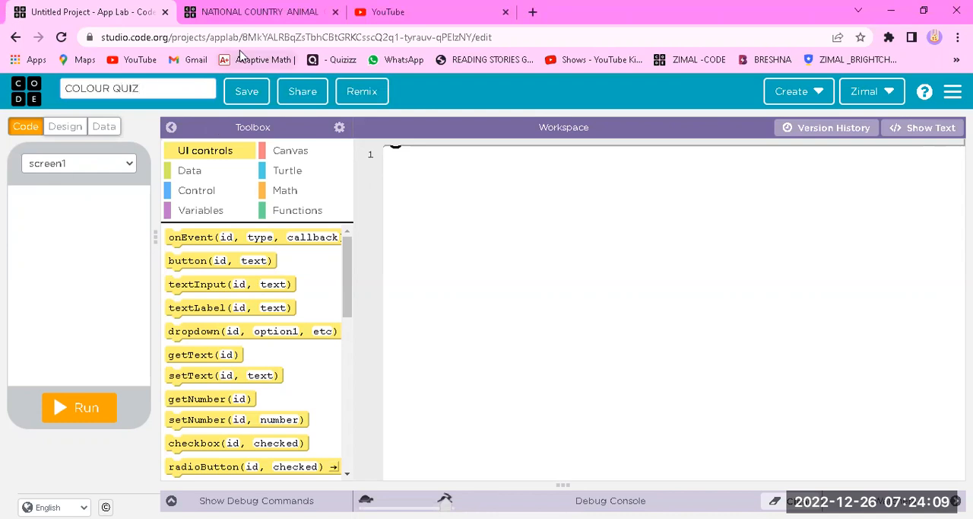
pyautogui.click(256, 92)
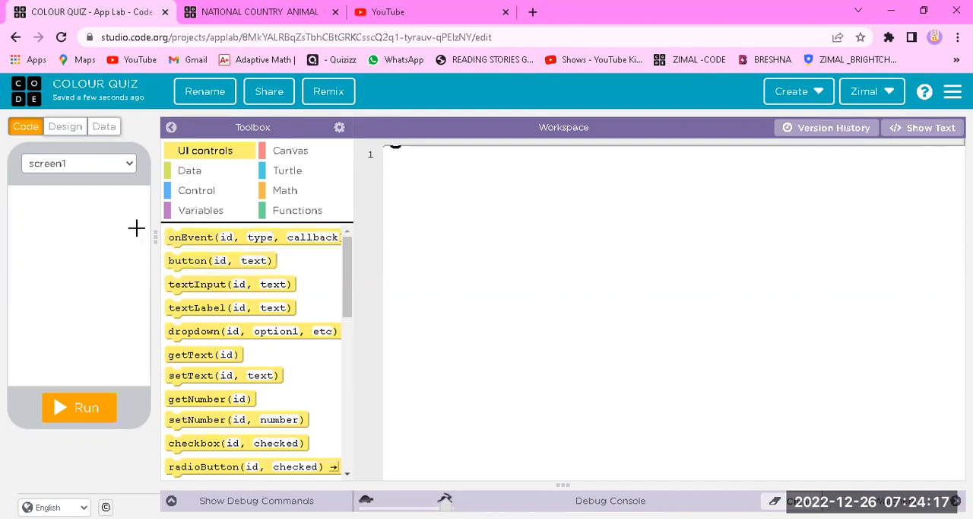
# Switch the project to design mode and apply the Pastel theme
pyautogui.click(66, 129)
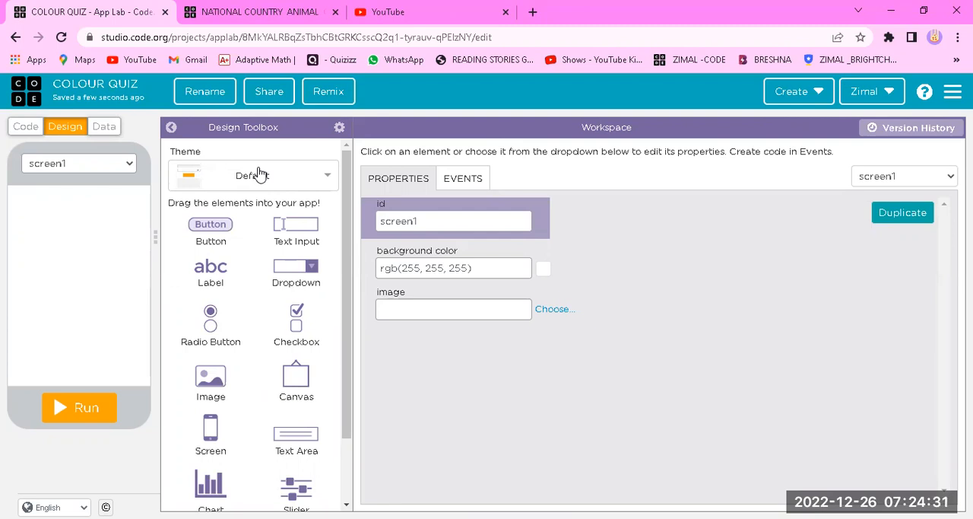
pyautogui.click(234, 176)
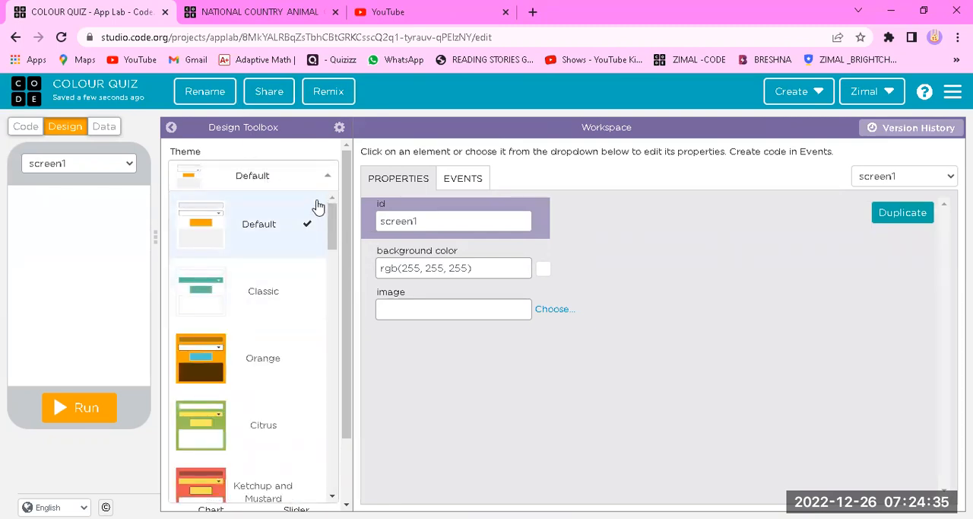
pyautogui.scroll(-5, 317, 334)
pyautogui.scroll(-7, 318, 326)
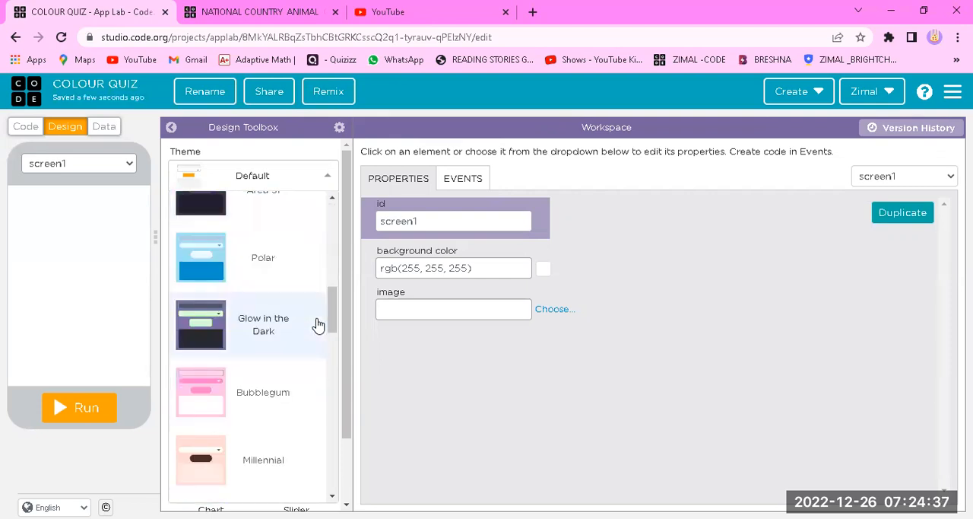
pyautogui.scroll(-10, 273, 326)
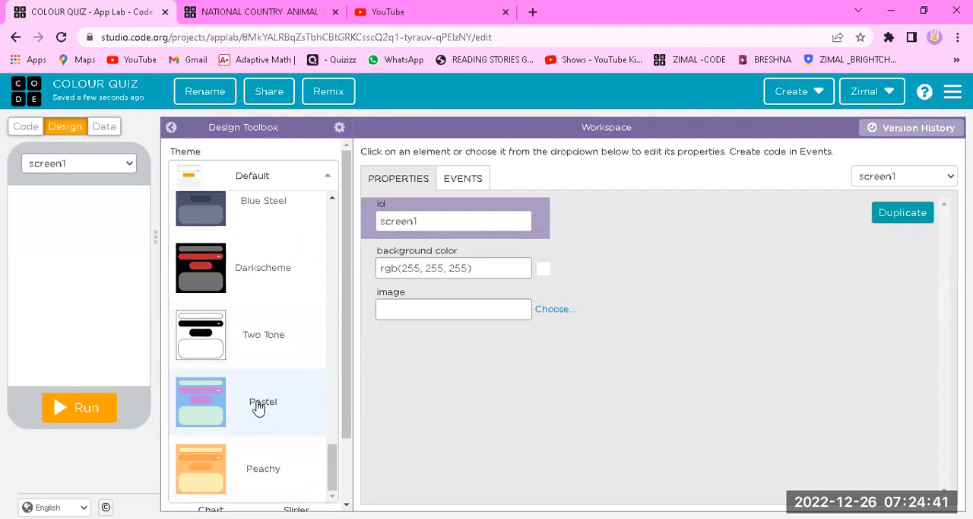
pyautogui.click(257, 403)
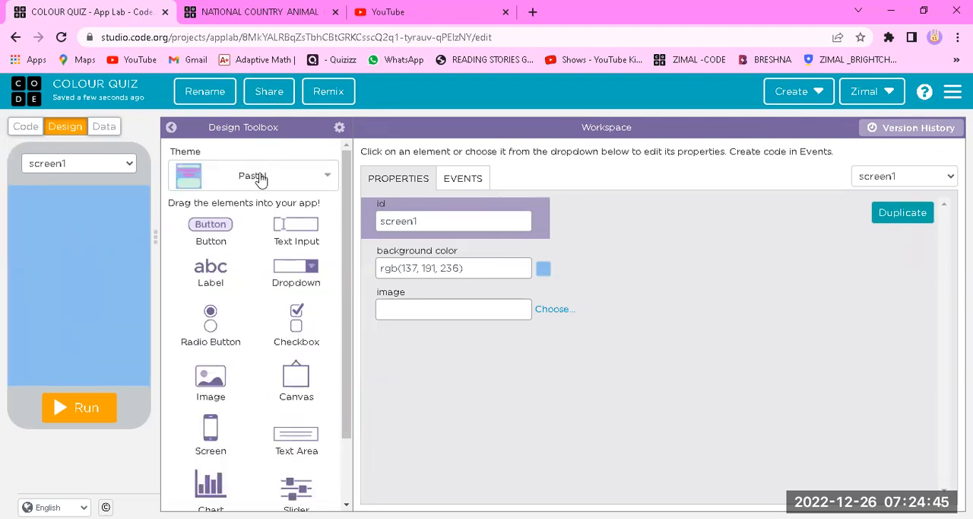
# Search Google for "welcome gifs" in a new browser tab
pyautogui.click(535, 12)
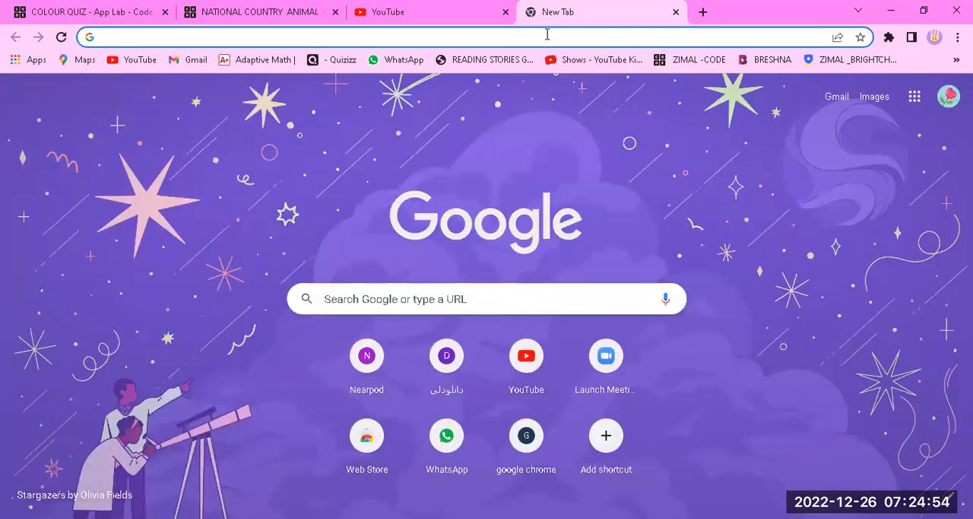
pyautogui.write('W')
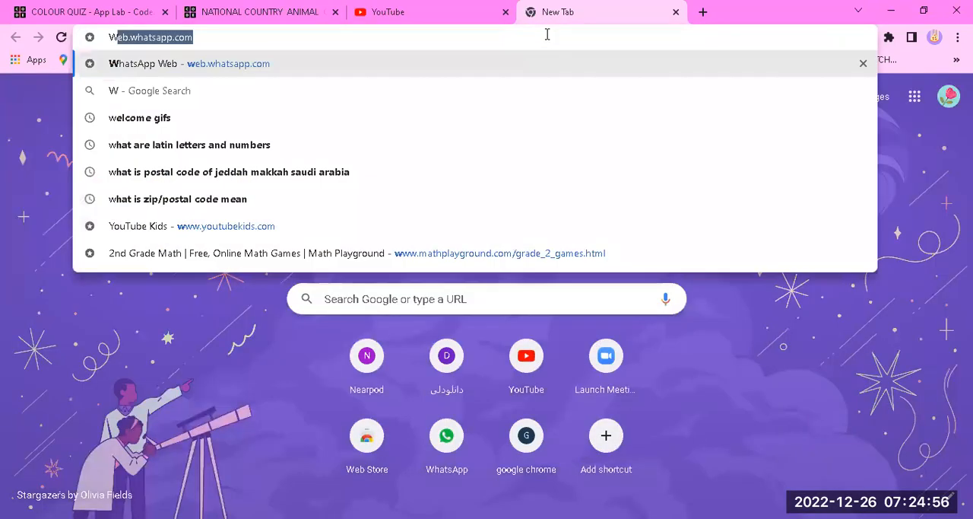
pyautogui.write('ELC')
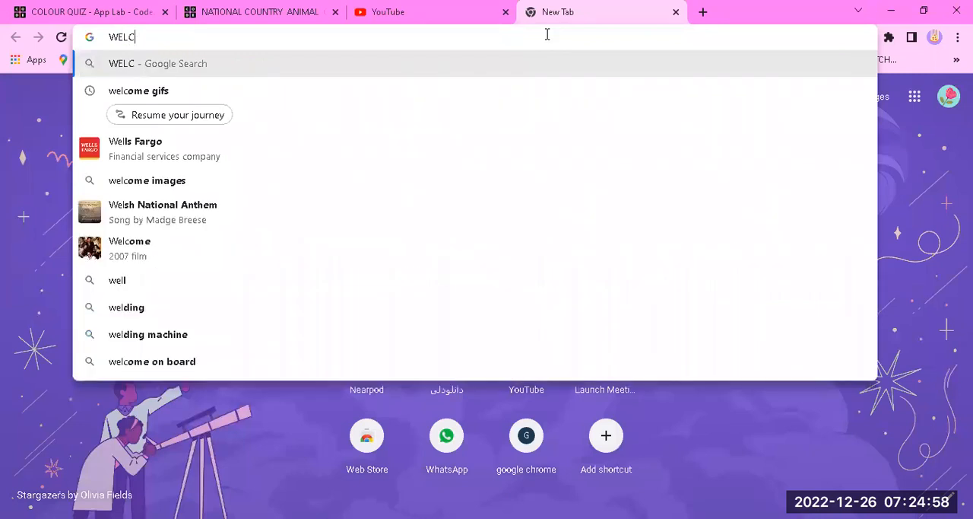
pyautogui.write('OME')
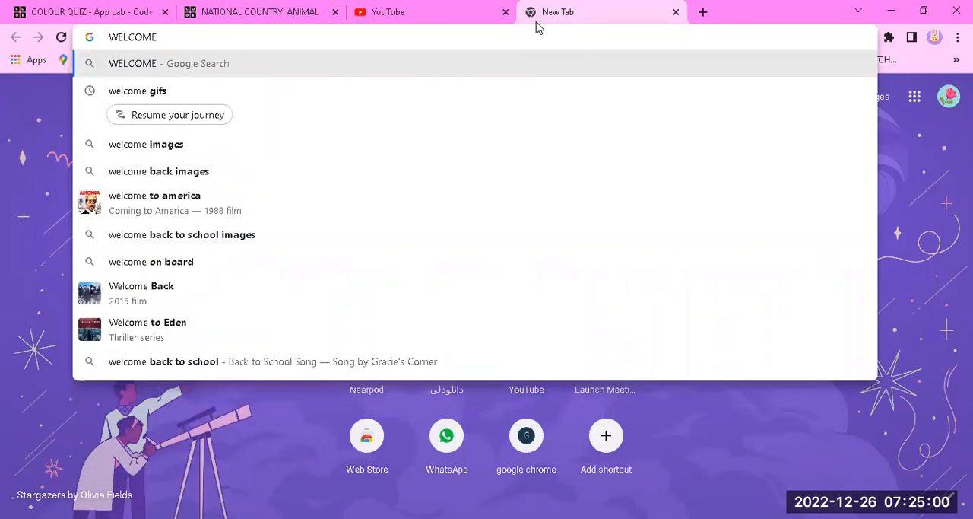
pyautogui.click(195, 98)
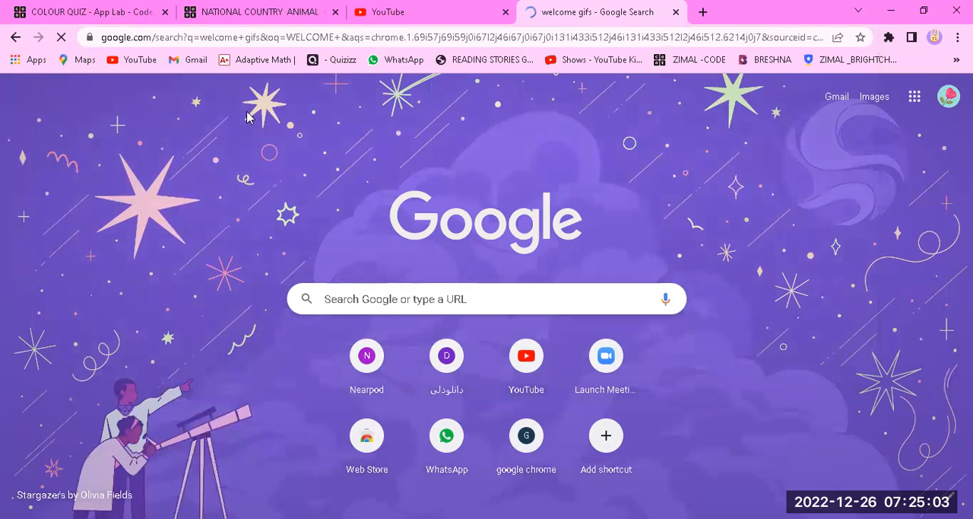
# Find the orange hand-lettered Welcome GIF from Dribbble among the image results and open it in its own tab
pyautogui.scroll(-2, 121, 332)
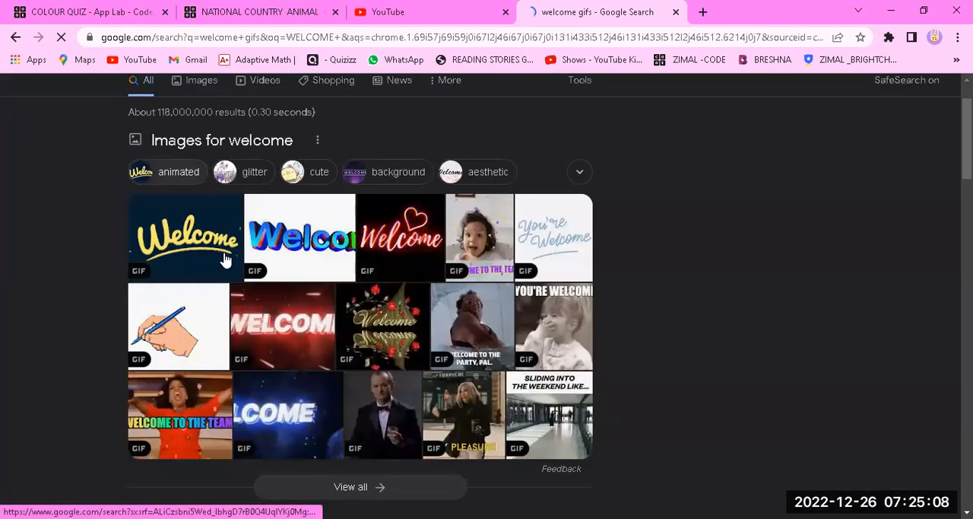
pyautogui.click(184, 236)
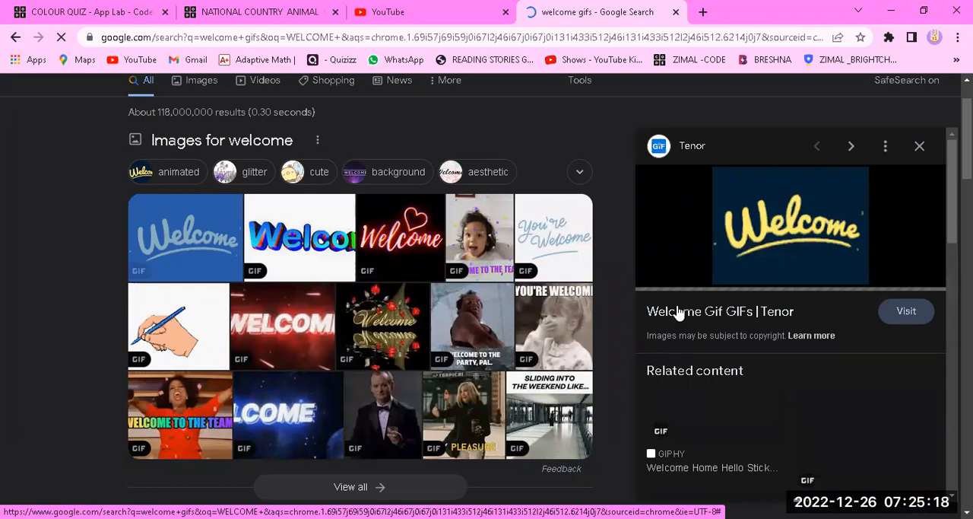
pyautogui.scroll(-2, 679, 314)
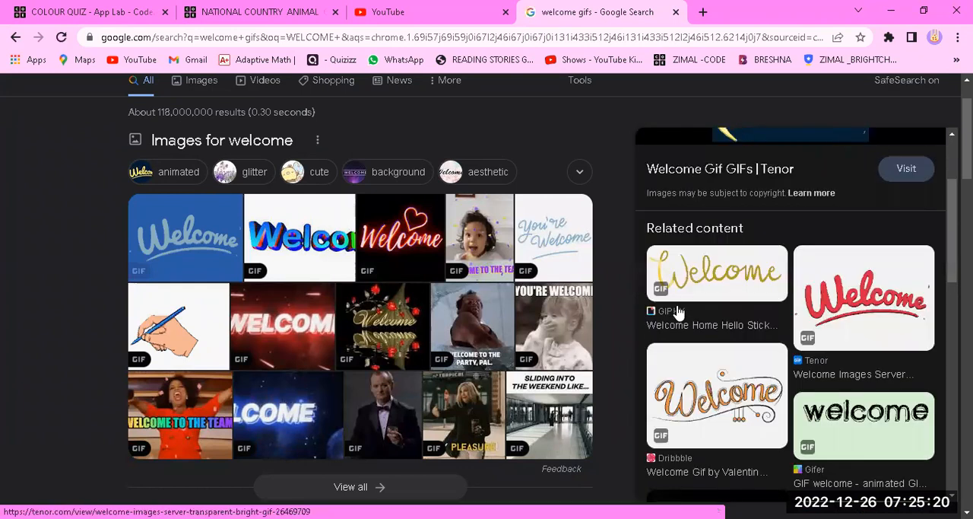
pyautogui.click(709, 347)
pyautogui.rightClick(730, 328)
pyautogui.click(768, 239)
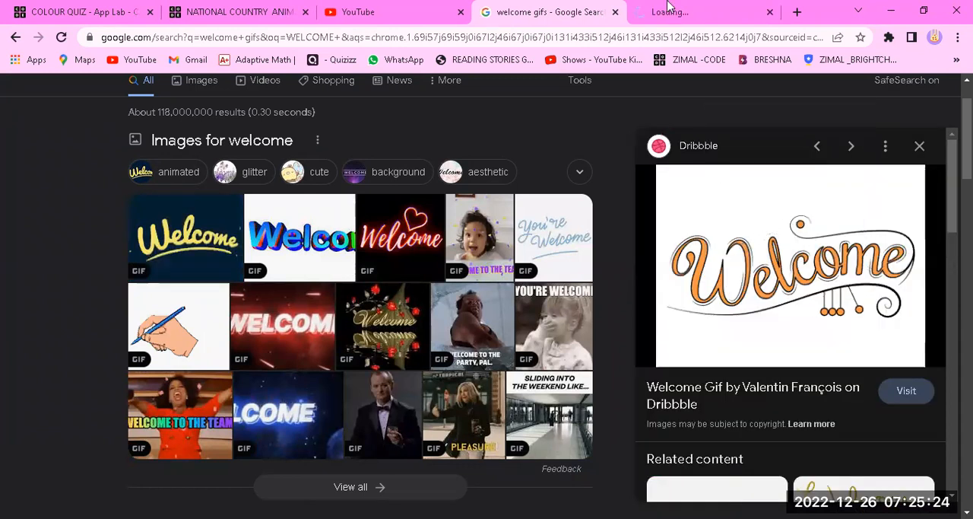
pyautogui.click(668, 9)
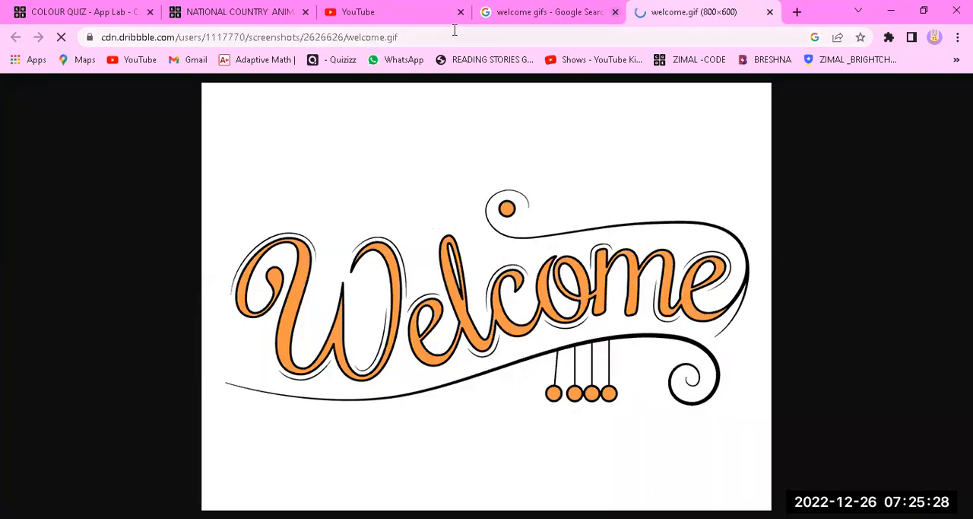
# Copy the web address of welcome.gif, return to the COLOUR QUIZ project and close the GIF's tab
pyautogui.click(408, 37)
pyautogui.rightClick(389, 37)
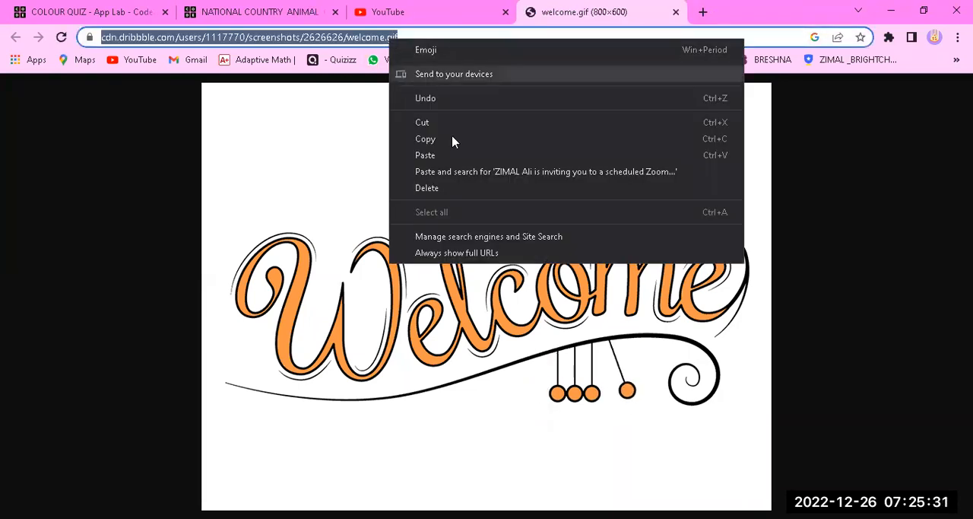
pyautogui.click(454, 140)
pyautogui.click(378, 160)
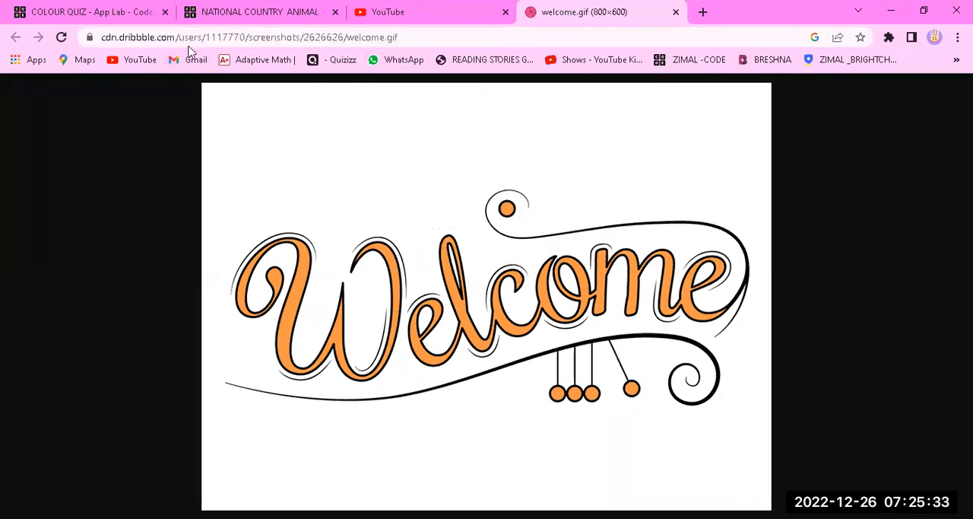
pyautogui.click(237, 15)
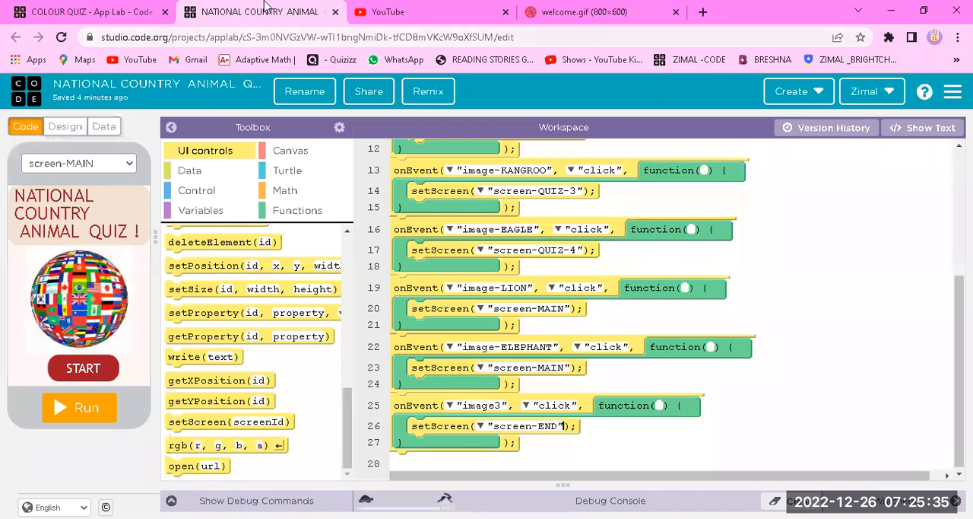
pyautogui.click(62, 6)
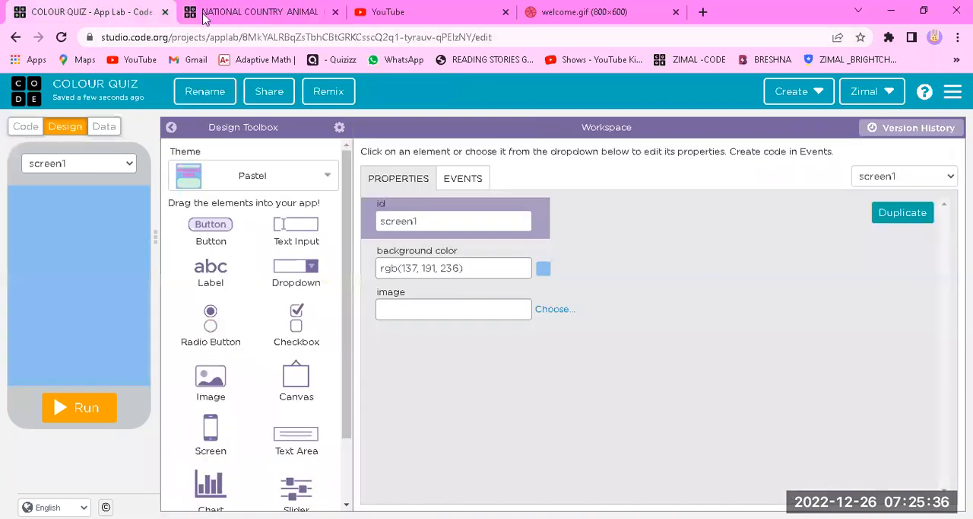
pyautogui.click(676, 12)
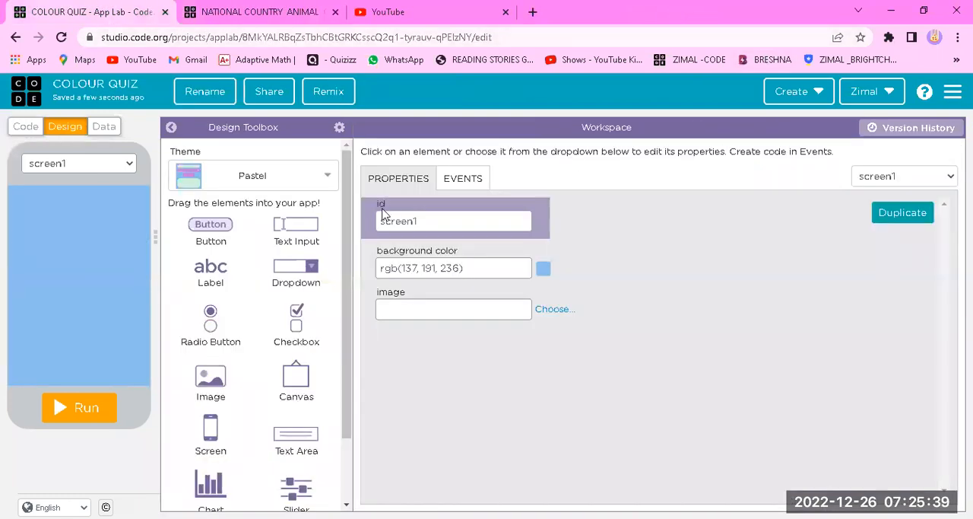
# Change the id of screen1 to screen-MAIN
pyautogui.click(494, 215)
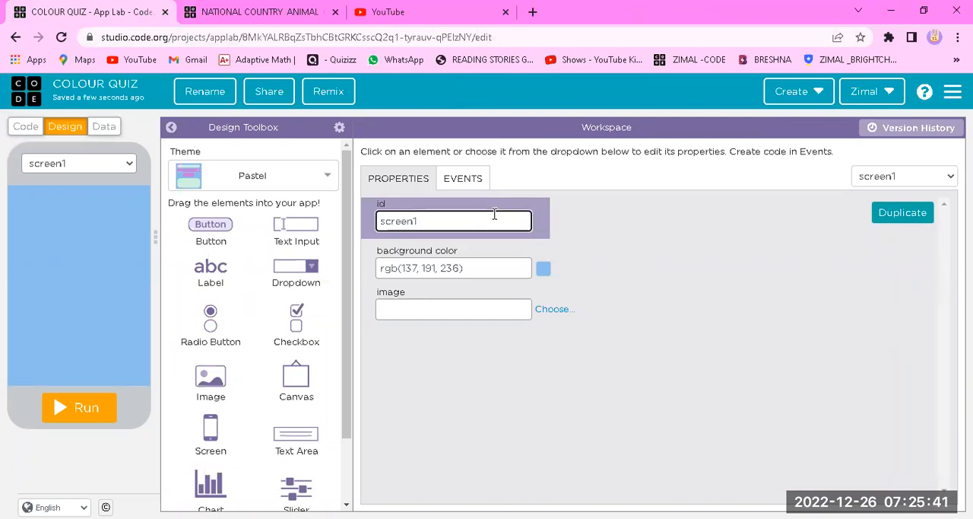
pyautogui.write('-MAIN')
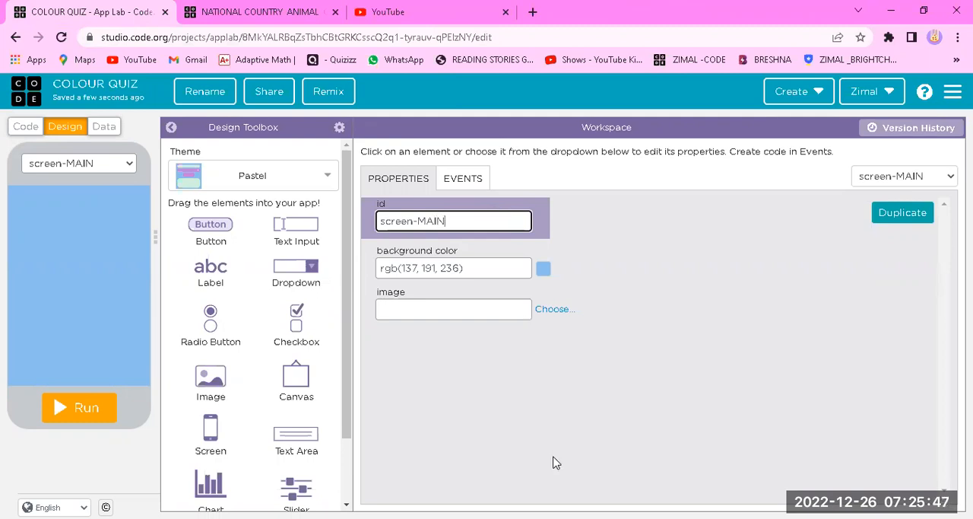
pyautogui.click(394, 290)
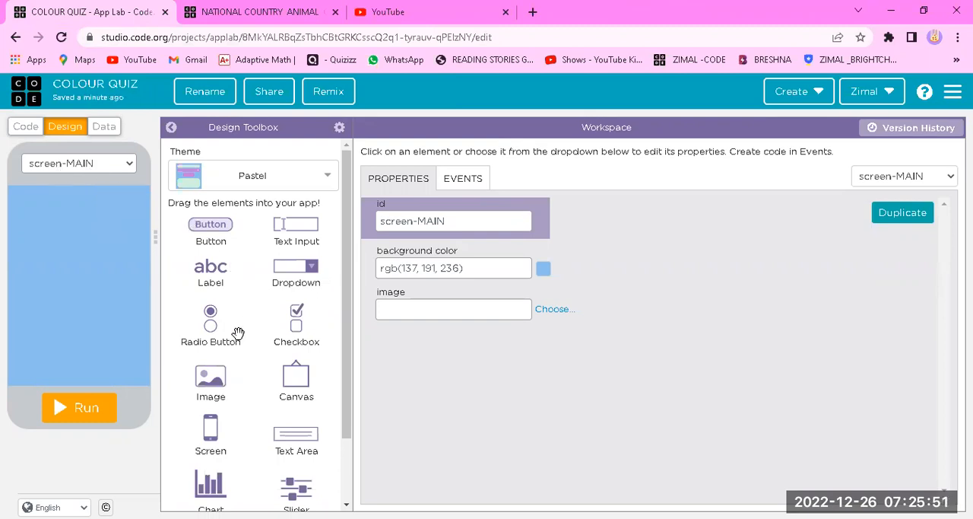
# Place an image element about 320 by 200 px across the upper part of screen-MAIN and set its id to image-WELCOME
pyautogui.moveTo(199, 383); pyautogui.dragTo(24, 200)
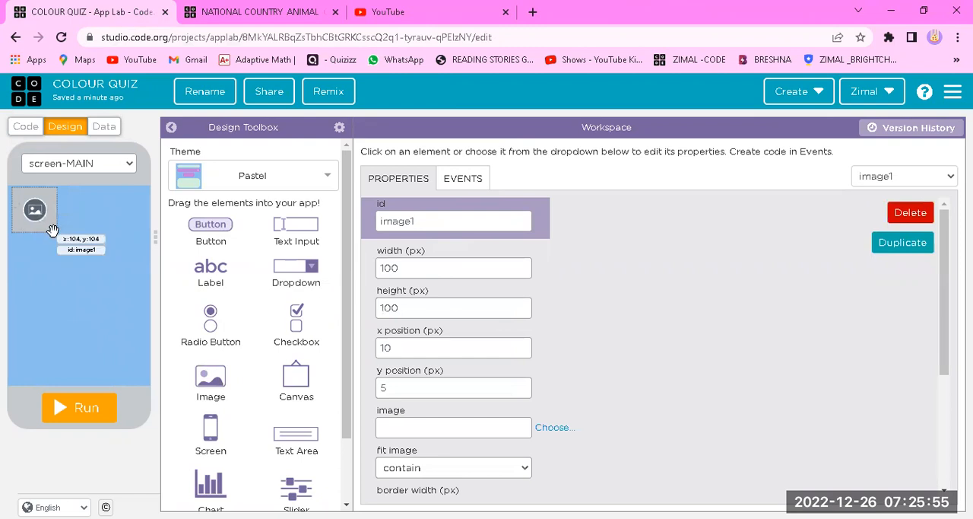
pyautogui.moveTo(53, 231); pyautogui.dragTo(134, 279)
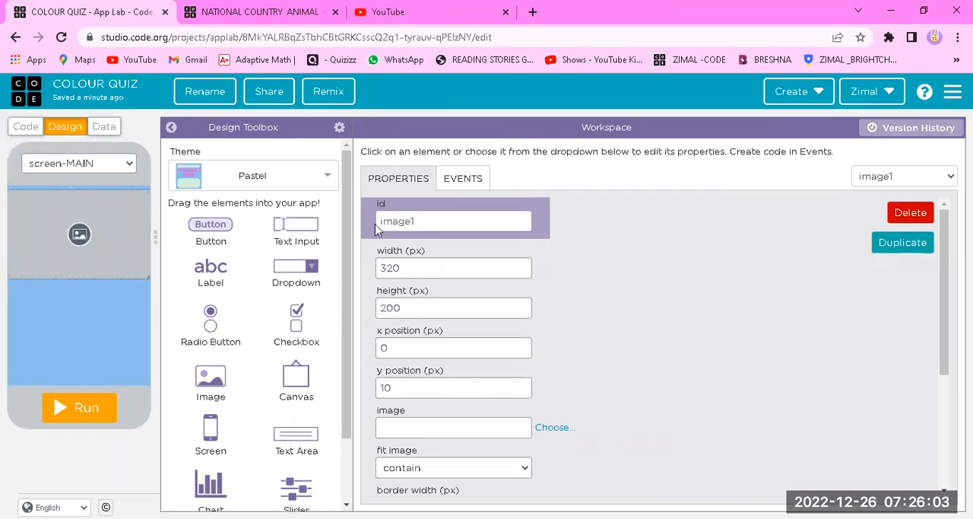
pyautogui.click(417, 221)
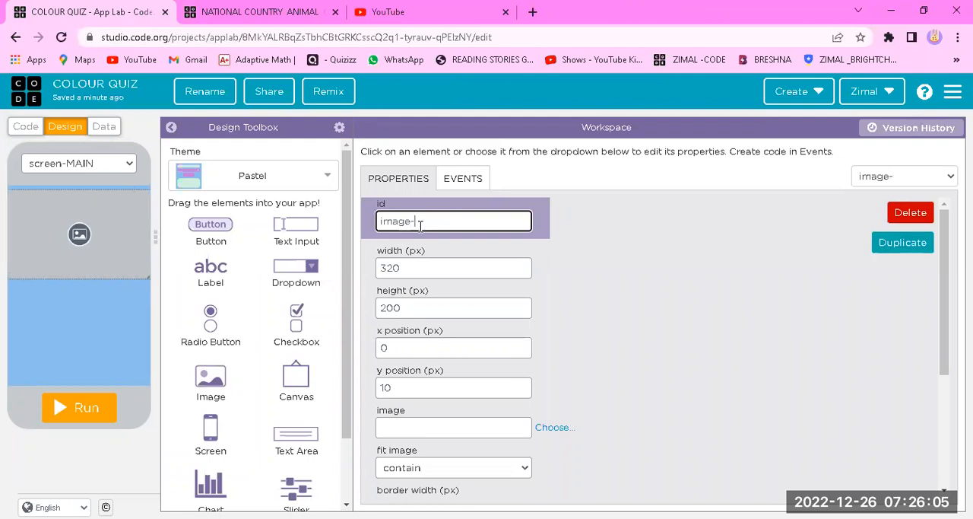
pyautogui.write('WELCOME')
pyautogui.click(652, 338)
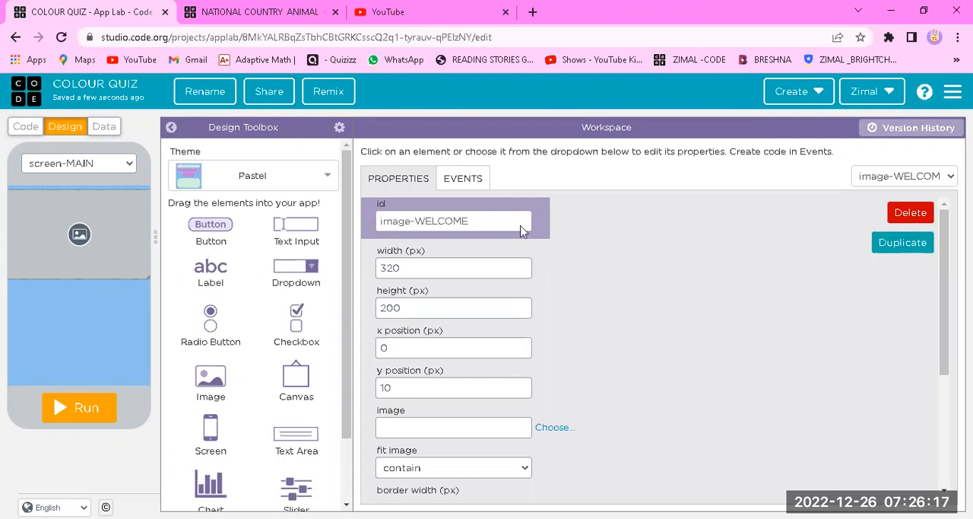
# Link image-WELCOME to the copied web address of the Dribbble welcome.gif
pyautogui.scroll(-1, 558, 346)
pyautogui.click(556, 356)
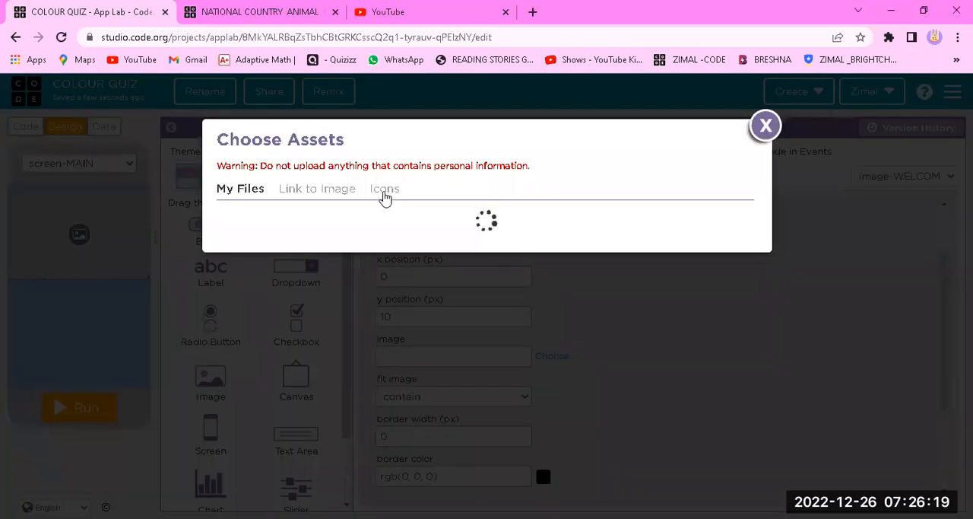
pyautogui.click(327, 191)
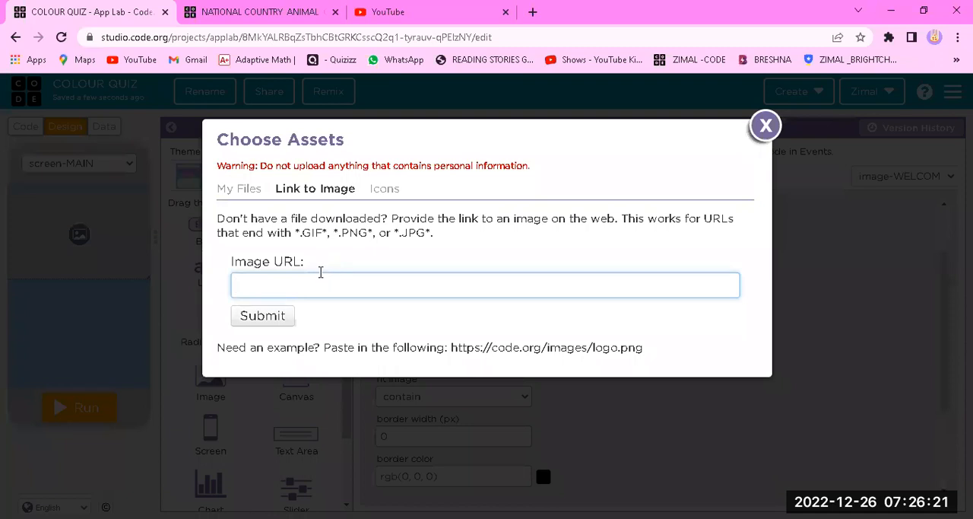
pyautogui.rightClick(320, 274)
pyautogui.click(357, 381)
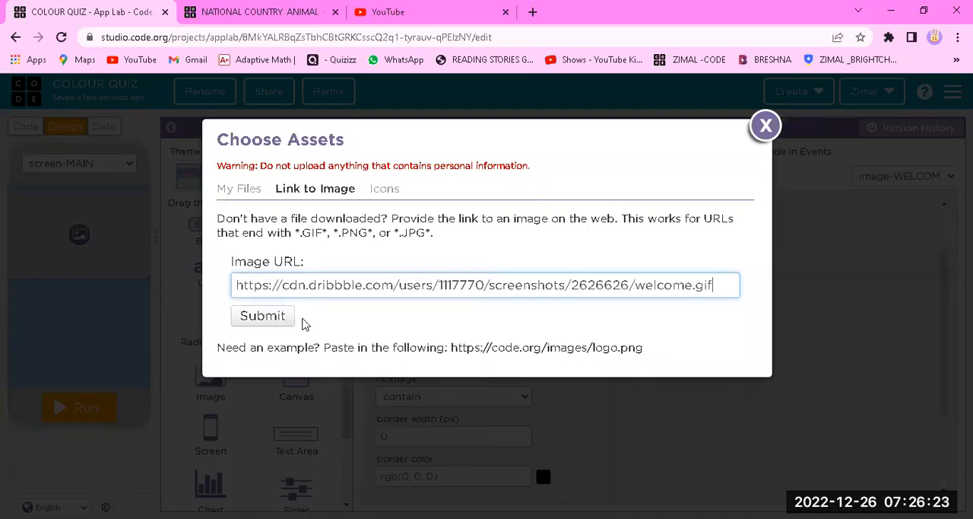
pyautogui.click(263, 315)
# Move image-WELCOME up to the screen's upper edge by setting its y position to 0 px
pyautogui.moveTo(105, 265); pyautogui.dragTo(103, 260)
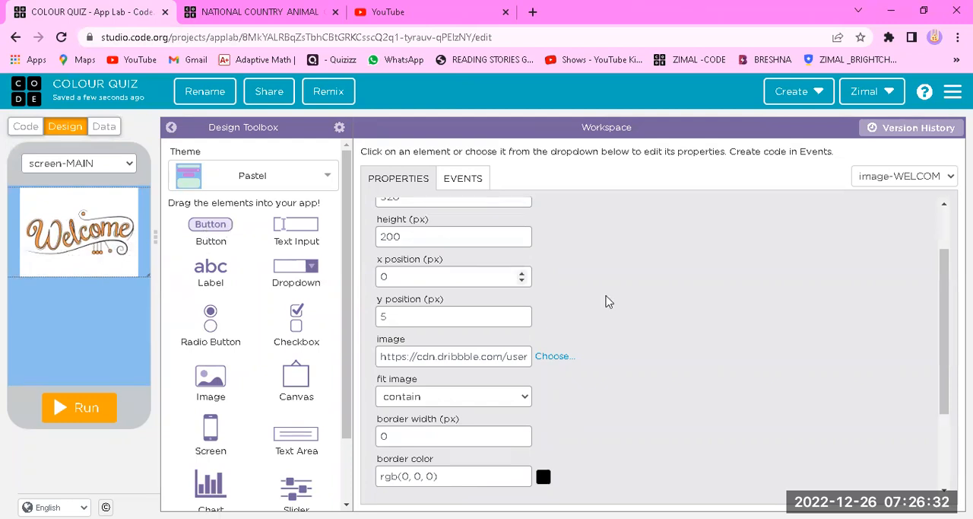
pyautogui.scroll(1, 606, 295)
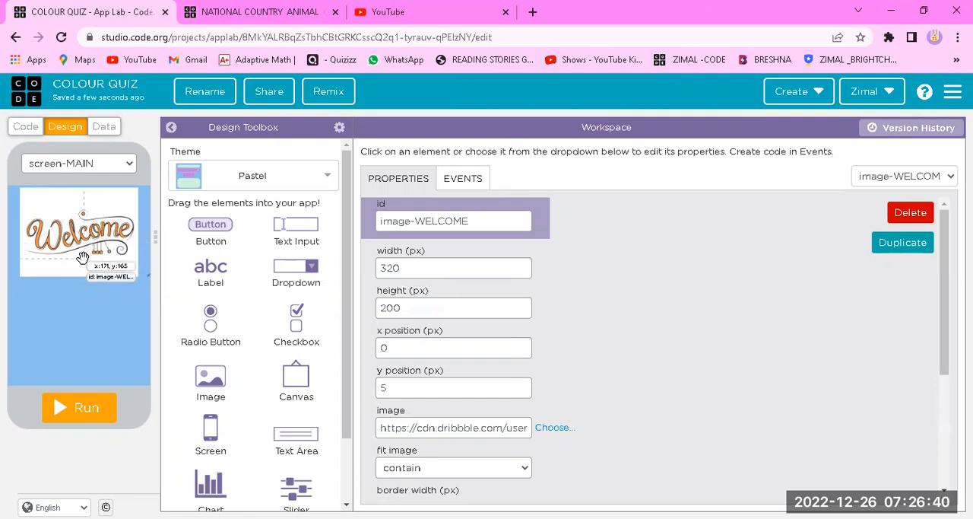
pyautogui.moveTo(211, 381); pyautogui.dragTo(221, 325)
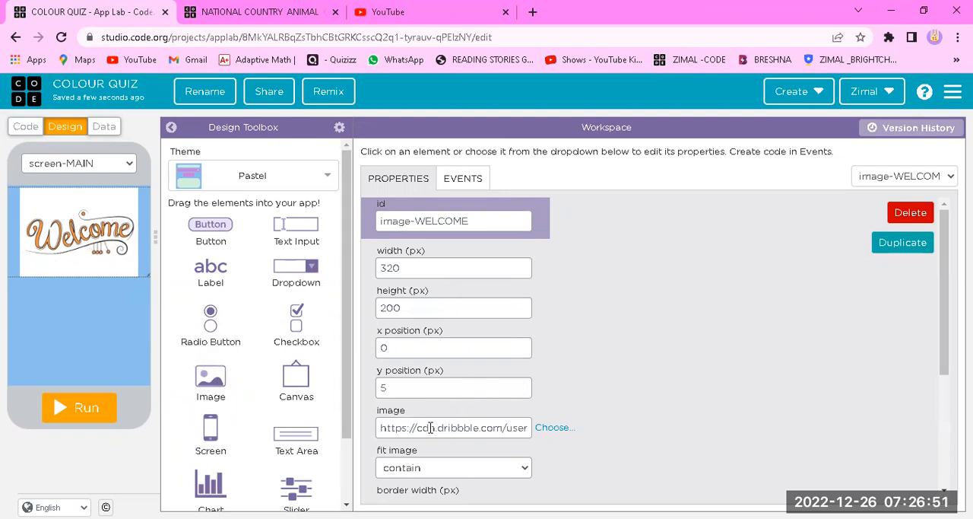
pyautogui.click(405, 387)
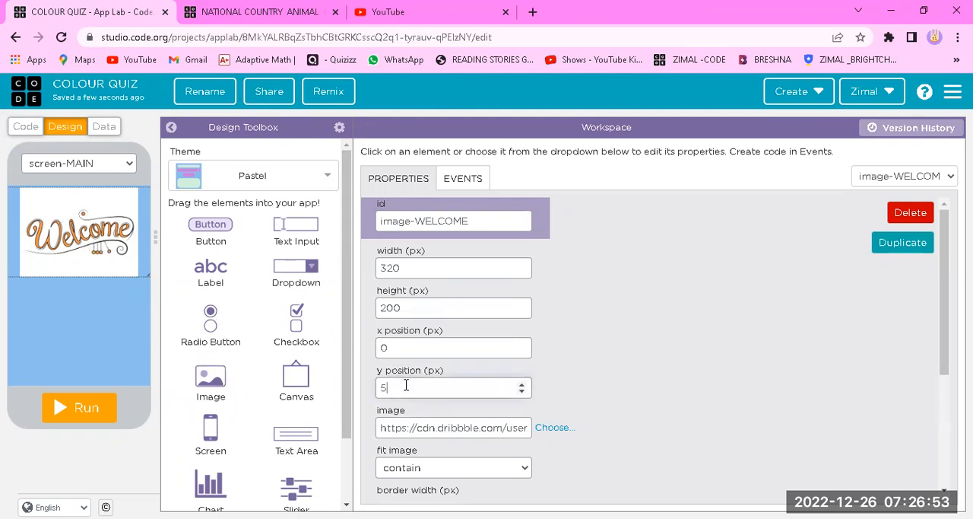
pyautogui.press('BackSpace')
pyautogui.write('0')
pyautogui.click(598, 321)
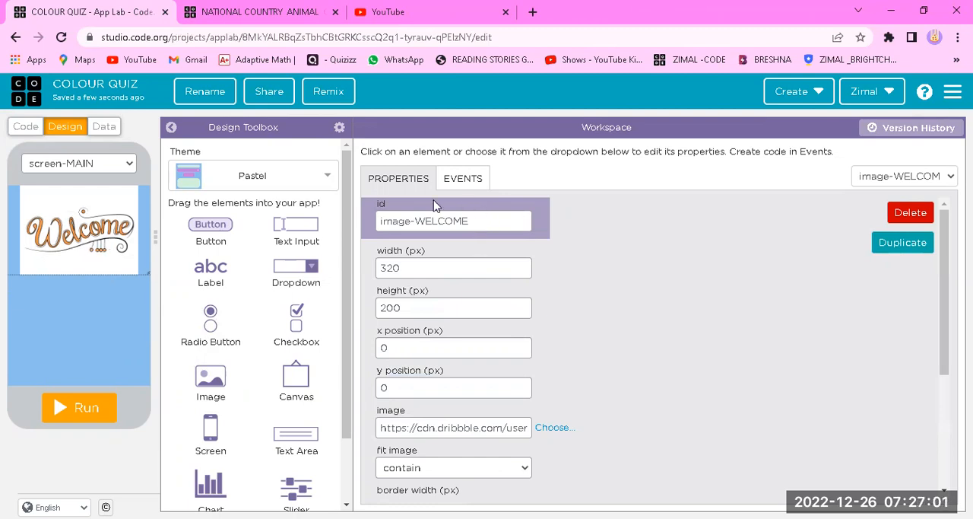
# Place a button about 200 by 85 px near the lower edge of screen-MAIN
pyautogui.click(90, 326)
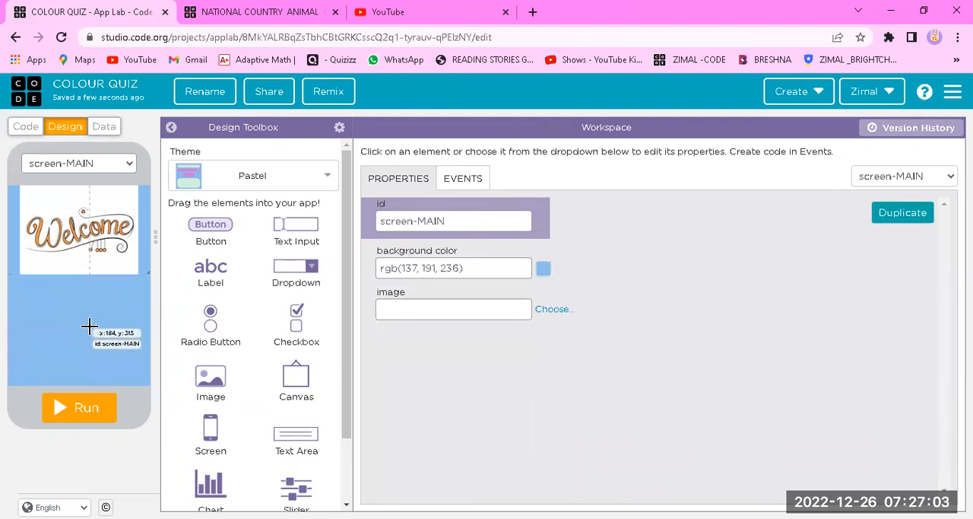
pyautogui.moveTo(210, 240); pyautogui.dragTo(95, 365)
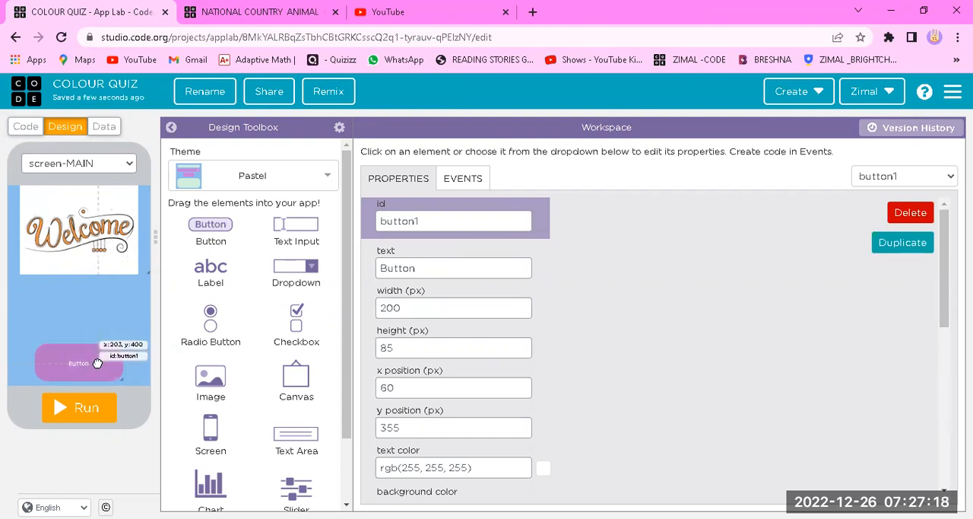
pyautogui.click(259, 181)
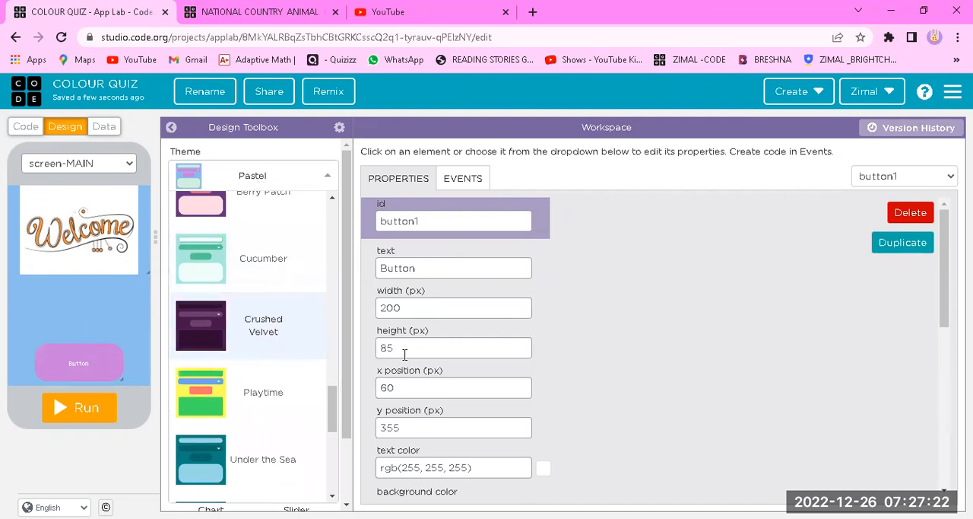
pyautogui.click(591, 332)
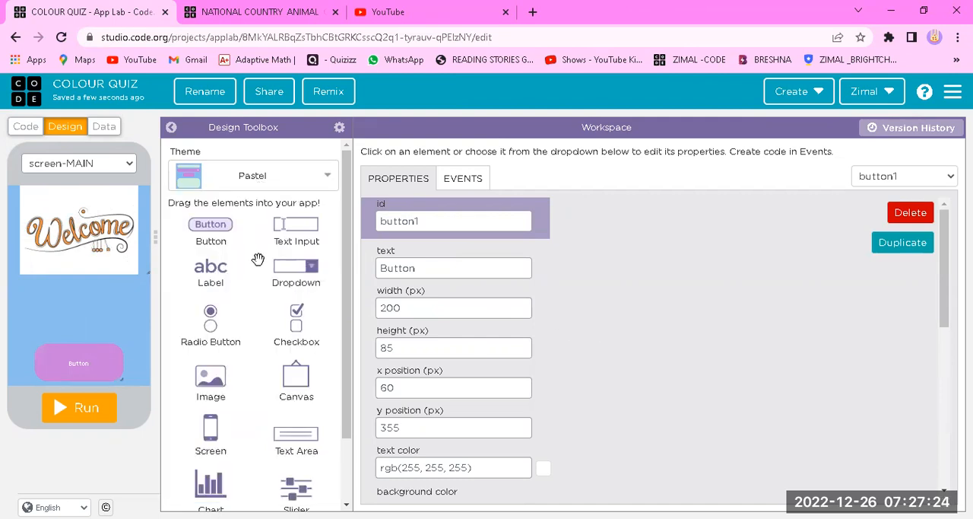
# Set the new button's id to button-START and its text to START
pyautogui.click(492, 216)
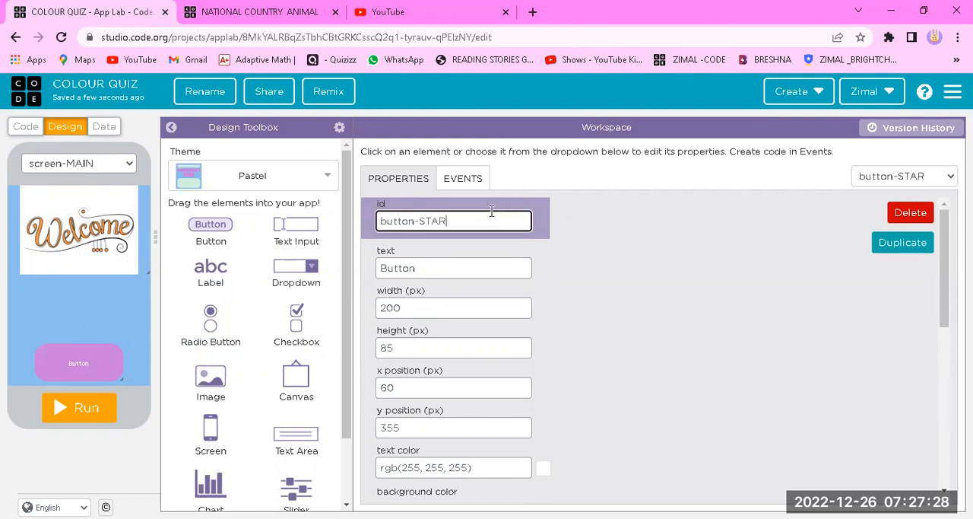
pyautogui.click(438, 269)
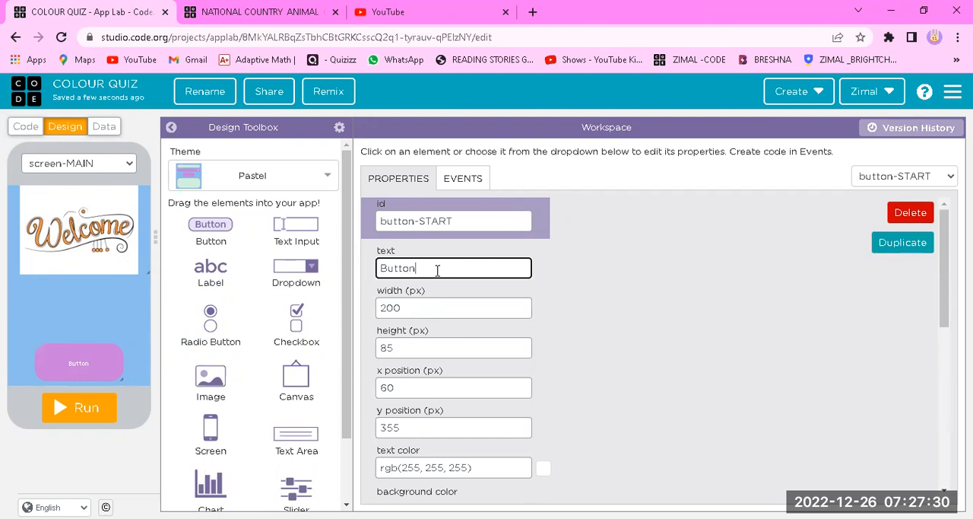
pyautogui.press('BackSpace')
pyautogui.press('BackSpace')
pyautogui.press('BackSpace')
pyautogui.press('BackSpace')
pyautogui.press('BackSpace')
pyautogui.write('START')
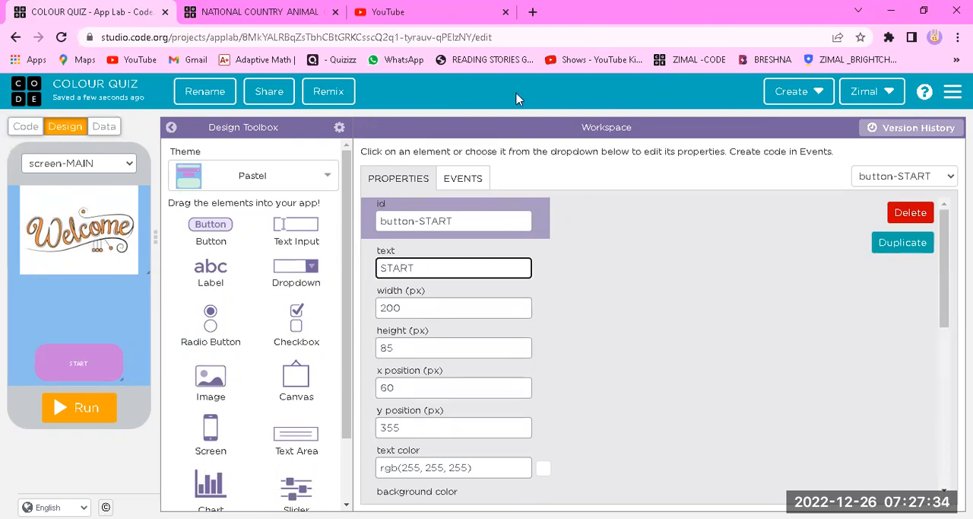
# Set the START button's font size to 48 px
pyautogui.scroll(-5, 371, 409)
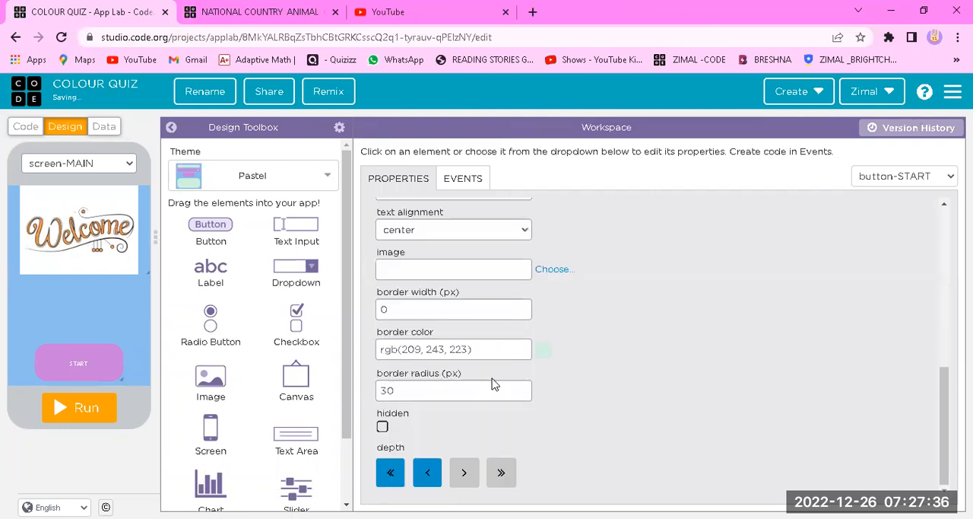
pyautogui.scroll(1, 516, 266)
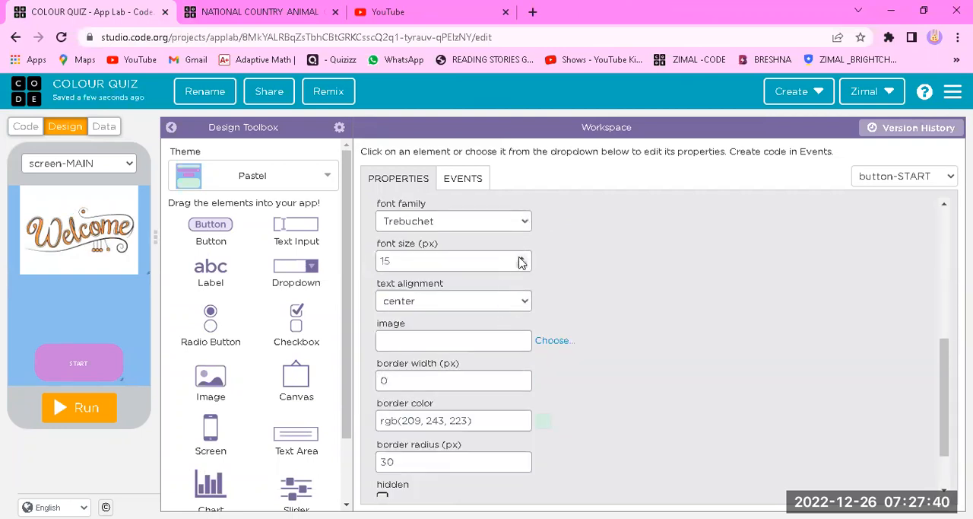
pyautogui.click(520, 258)
pyautogui.click(518, 260)
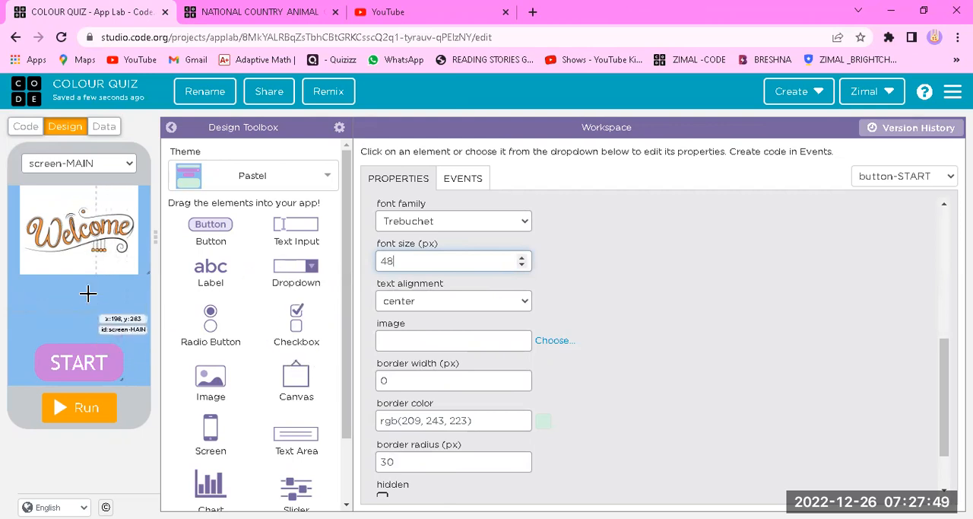
# Place a label about 255 by 105 px between the welcome image and the START button
pyautogui.moveTo(213, 268); pyautogui.dragTo(111, 302)
pyautogui.scroll(4, 407, 319)
pyautogui.scroll(1, 398, 257)
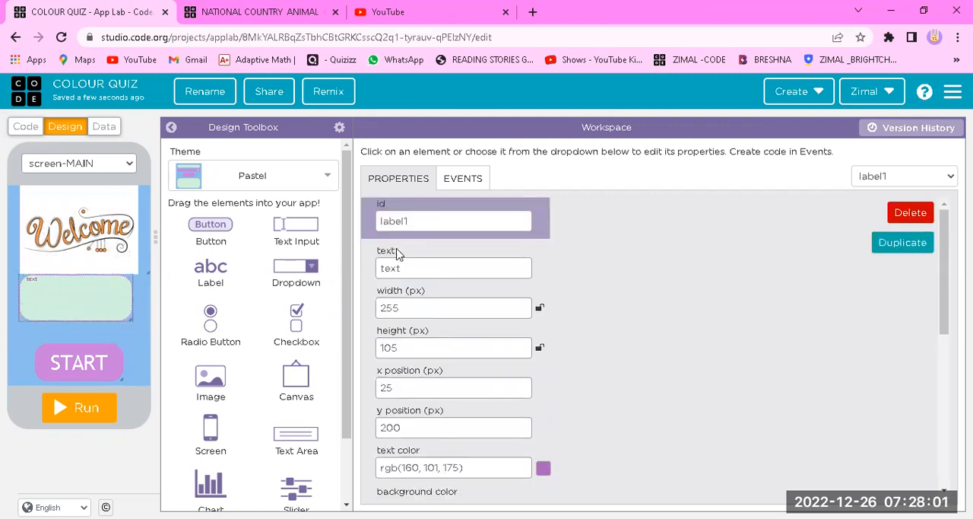
# Set the label's id to label-WELCOME and its text to TO THE COLOUR QUIZ
pyautogui.click(410, 222)
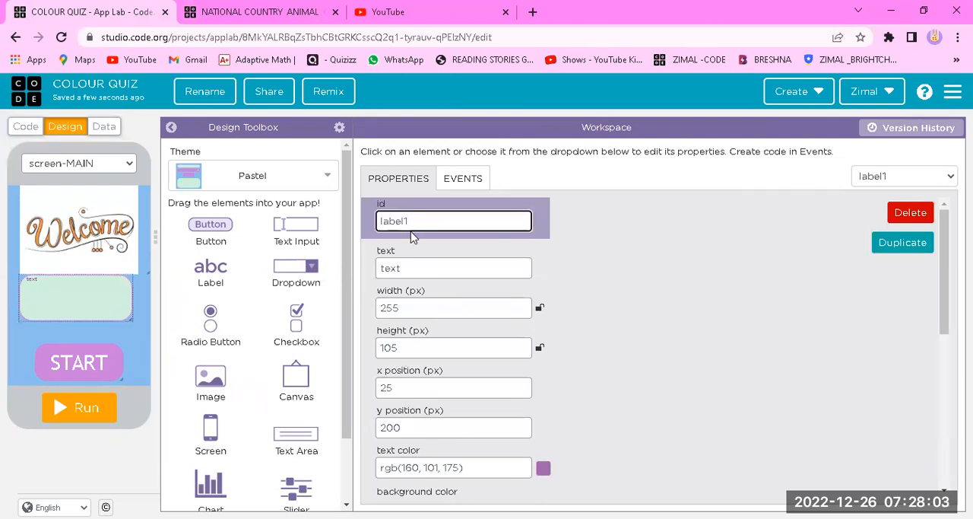
pyautogui.write('-WELCOME')
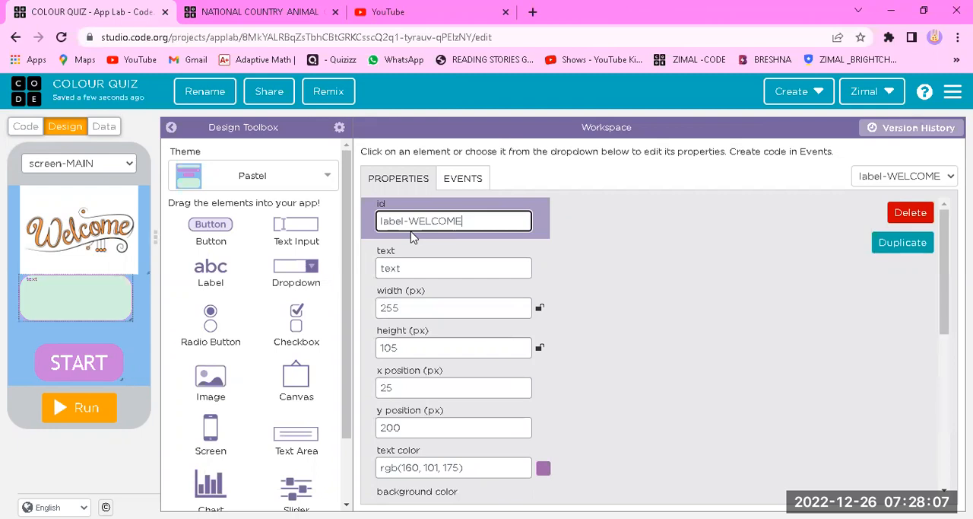
pyautogui.click(446, 263)
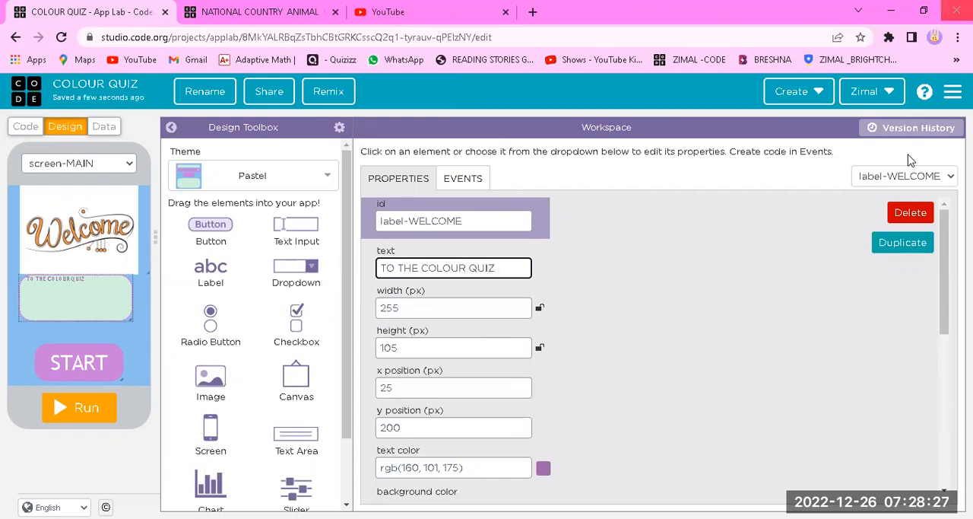
pyautogui.click(637, 336)
# Set label-WELCOME's font size to 33 px and move the START button up closer beneath the label
pyautogui.scroll(-10, 486, 329)
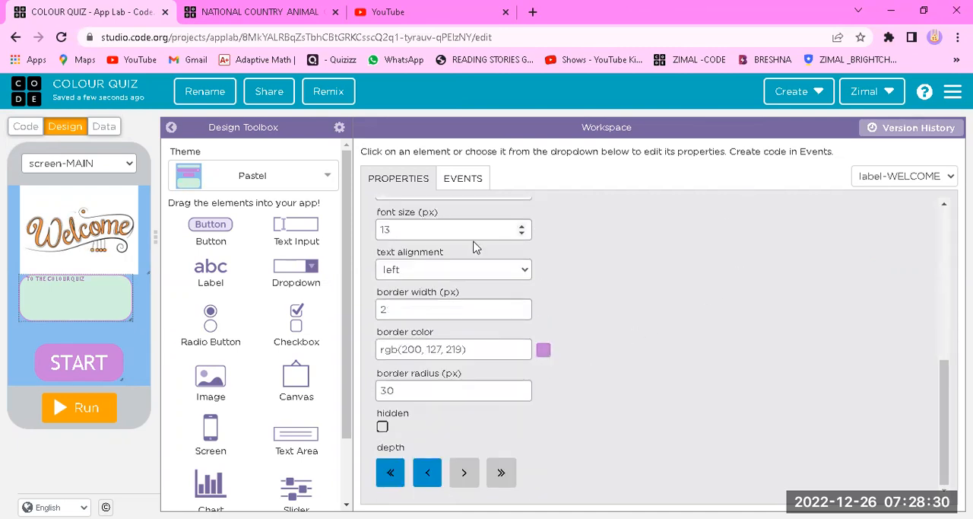
pyautogui.moveTo(521, 226); pyautogui.dragTo(521, 227)
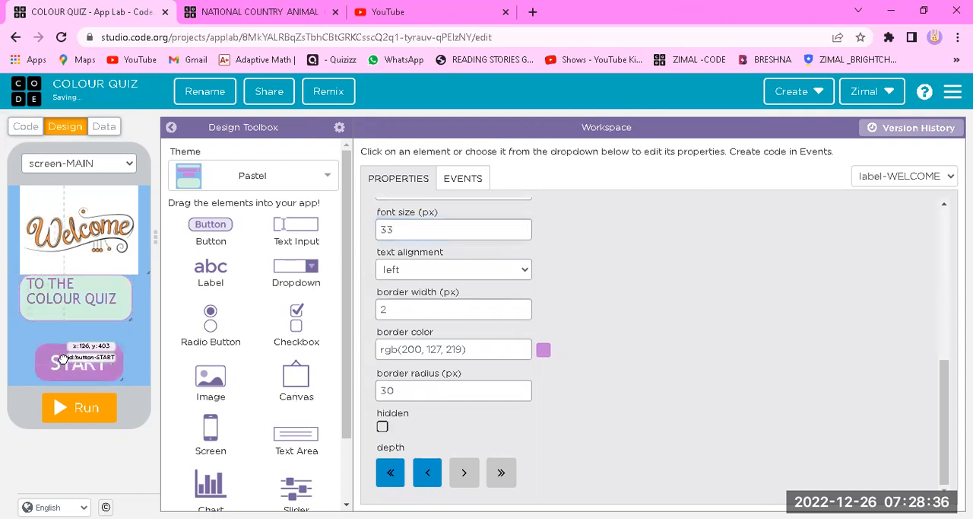
pyautogui.moveTo(61, 362); pyautogui.dragTo(54, 355)
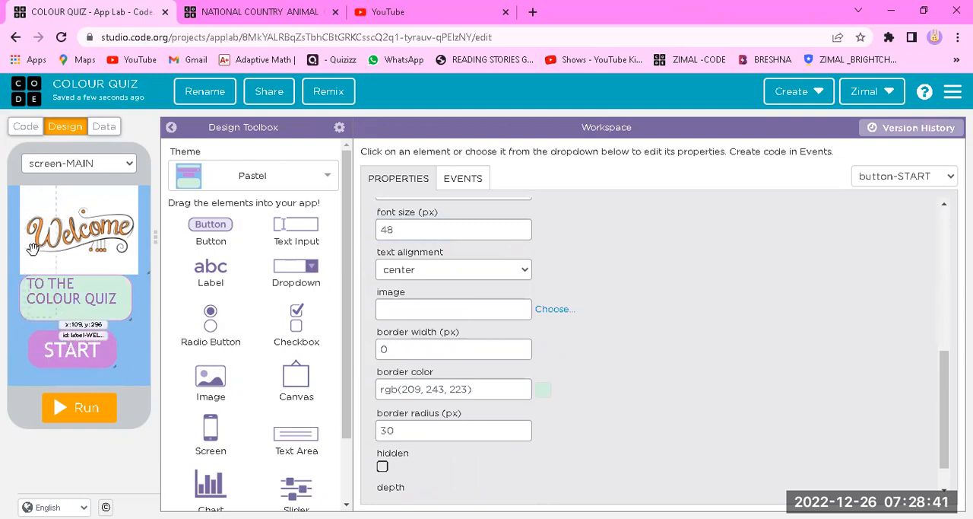
# Add a second screen to the app and give it the Berry Patch theme
pyautogui.moveTo(209, 424); pyautogui.dragTo(100, 198)
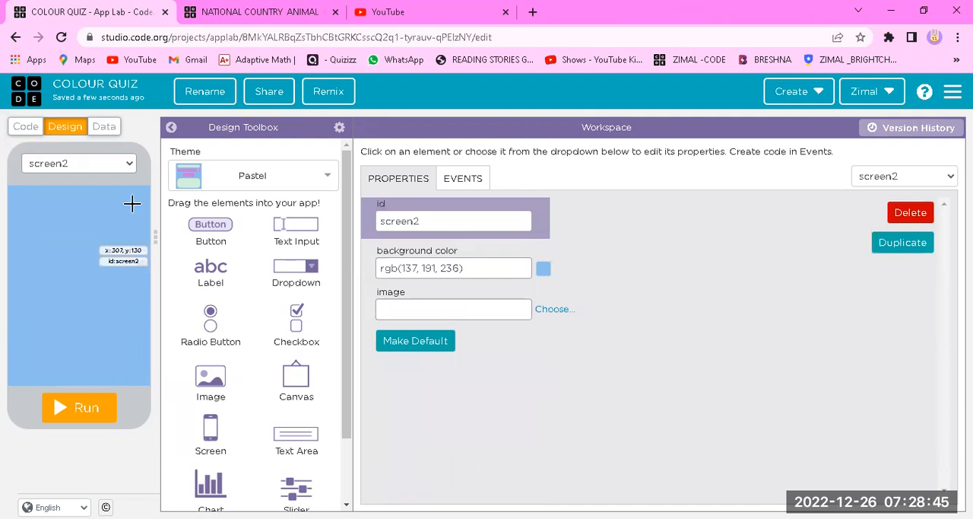
pyautogui.click(318, 177)
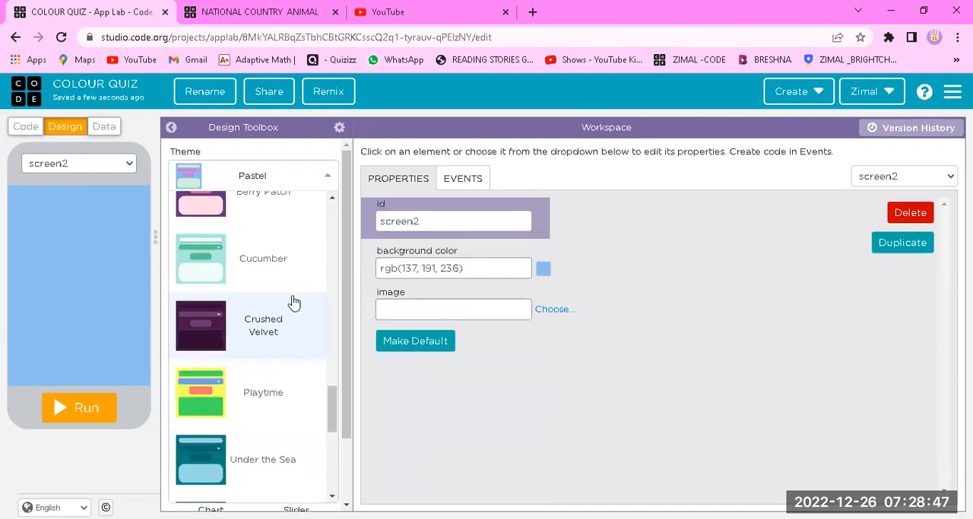
pyautogui.scroll(2, 289, 282)
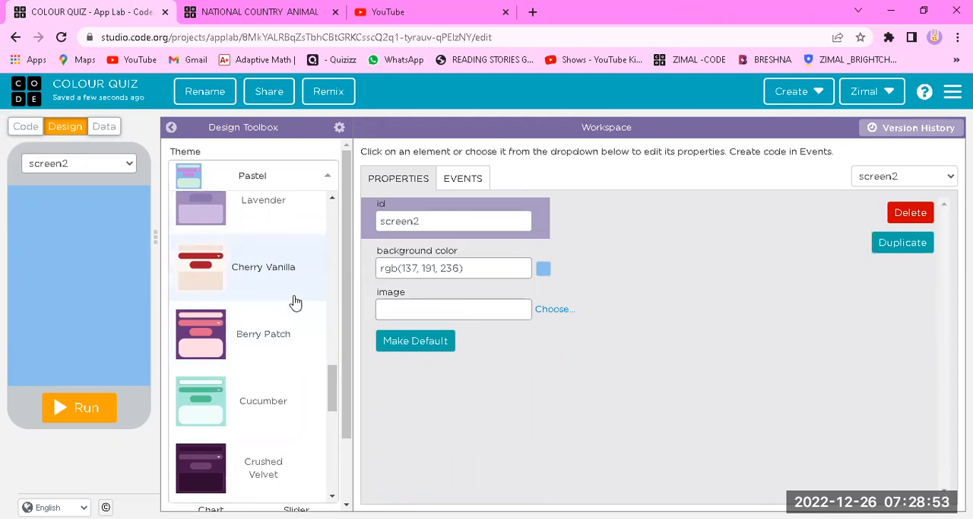
pyautogui.click(294, 326)
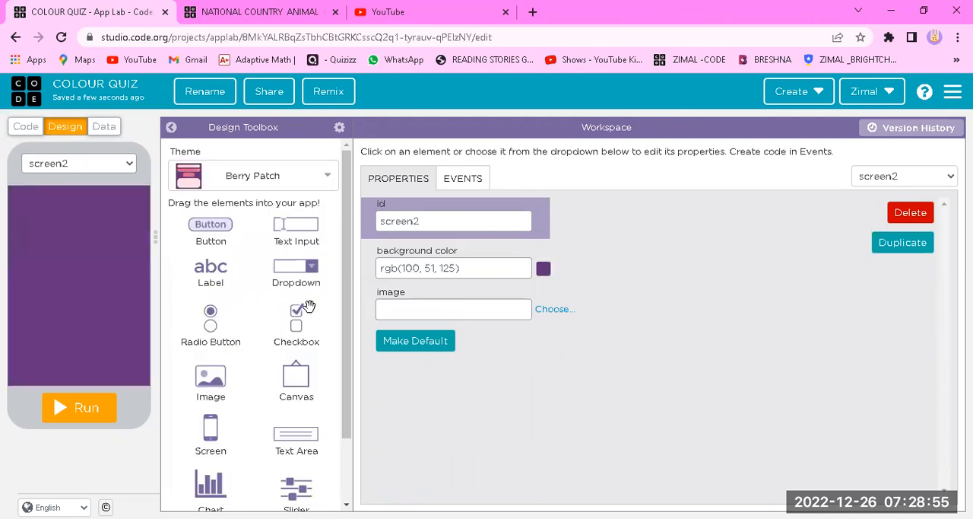
# Set the new screen's background colour to light purple #BA81D8 and its id to screen-QUIZ-1
pyautogui.click(543, 269)
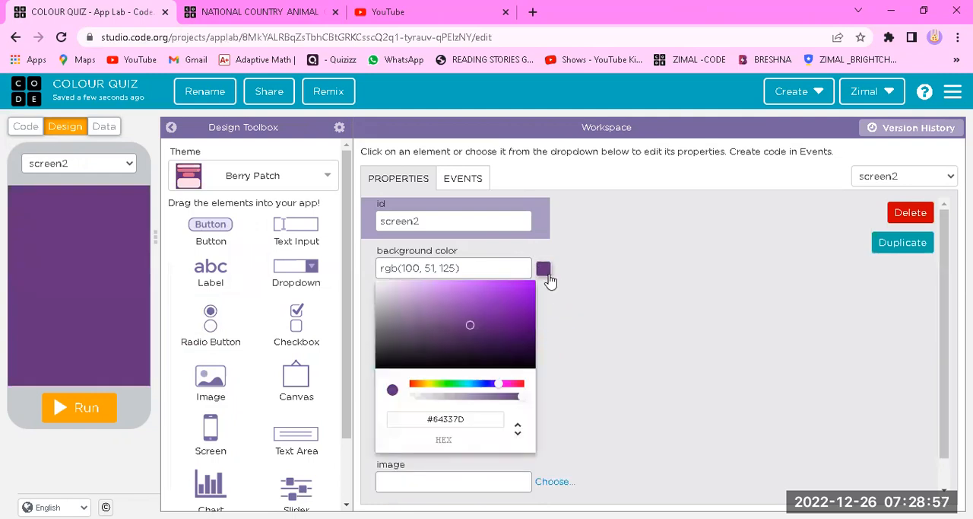
pyautogui.click(440, 293)
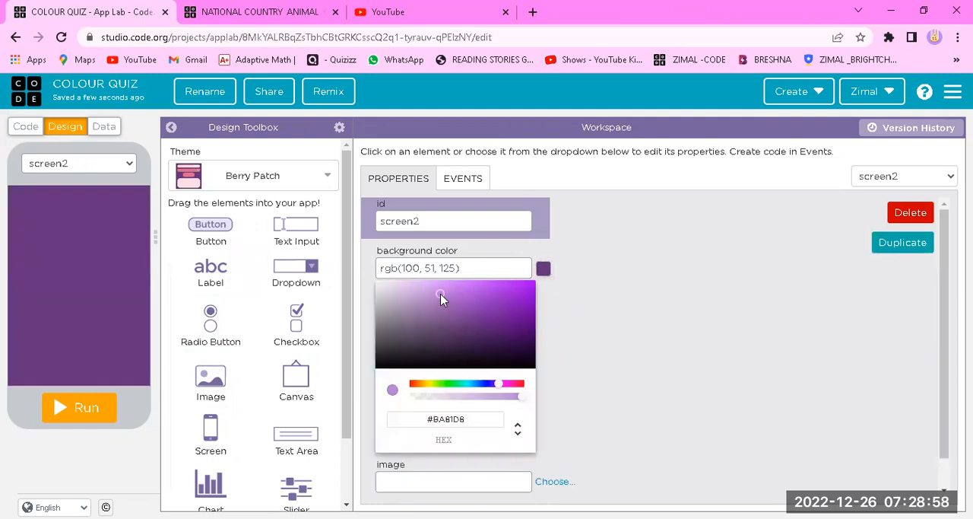
pyautogui.click(672, 294)
pyautogui.click(466, 222)
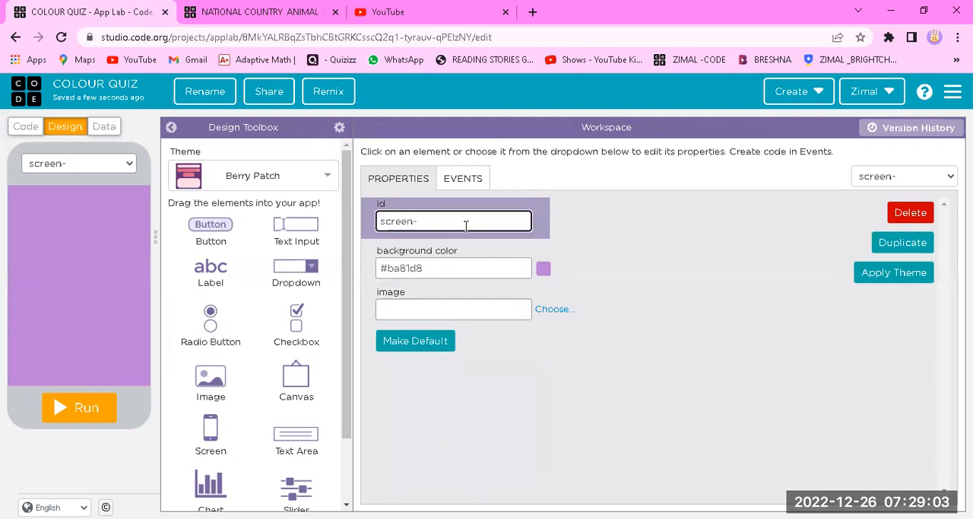
pyautogui.write('-QUIZ-1')
pyautogui.click(482, 366)
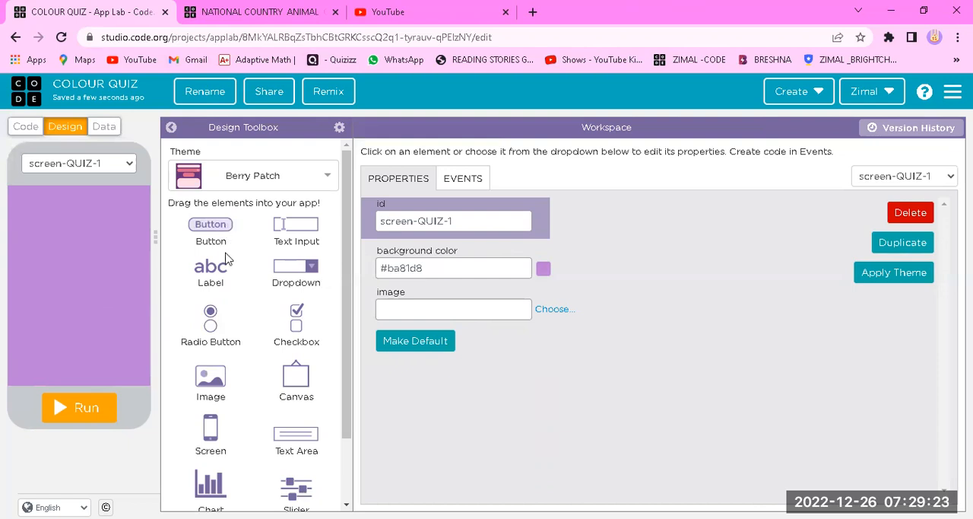
# Place a label about 300 by 110 px across the upper part of screen-QUIZ-1 and a button about 155 by 135 px below it
pyautogui.moveTo(216, 275); pyautogui.dragTo(118, 220)
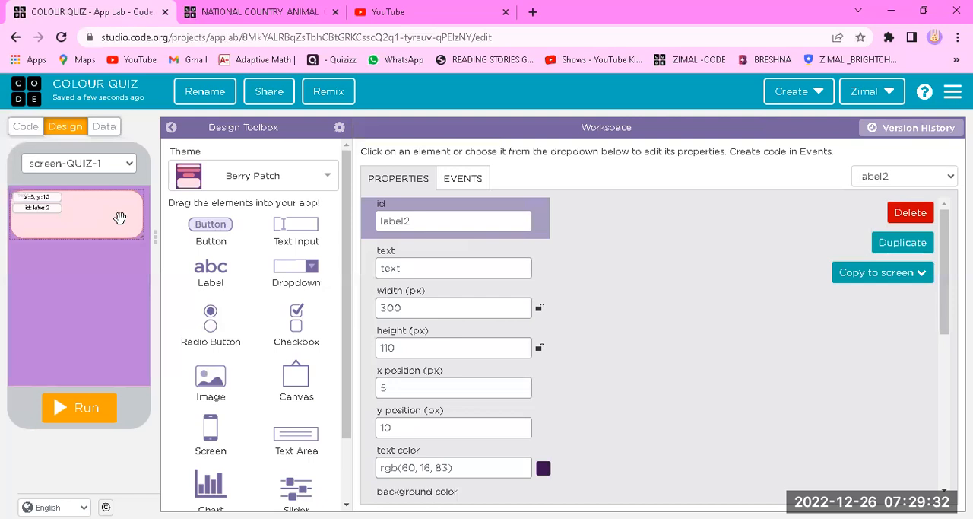
pyautogui.moveTo(202, 227); pyautogui.dragTo(118, 293)
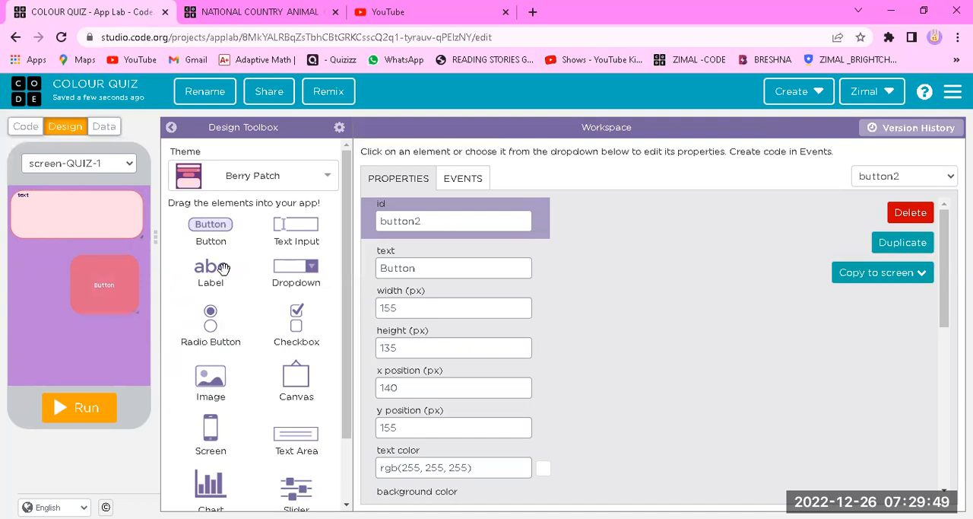
# Add a smaller button at the lower left of screen-QUIZ-1, and give the larger button the id button-RED and text RED
pyautogui.moveTo(210, 225); pyautogui.dragTo(47, 329)
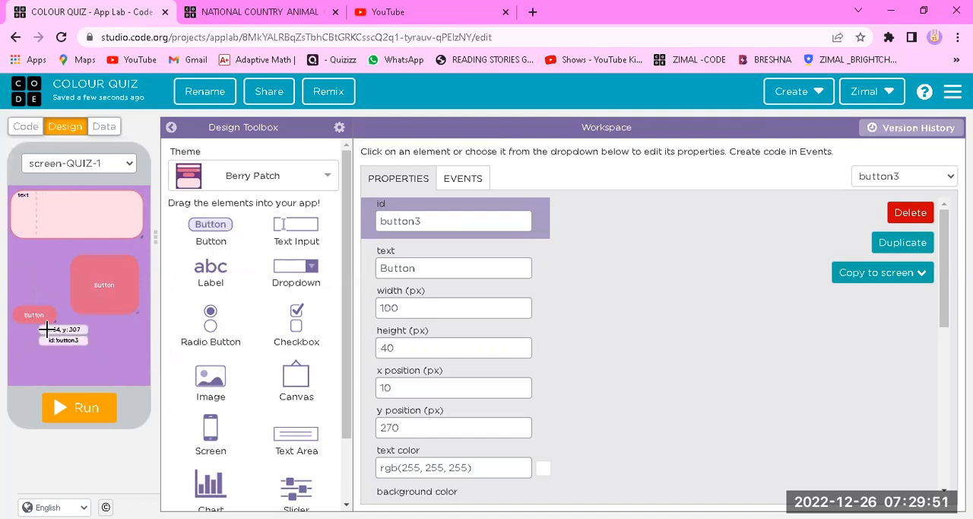
pyautogui.click(104, 288)
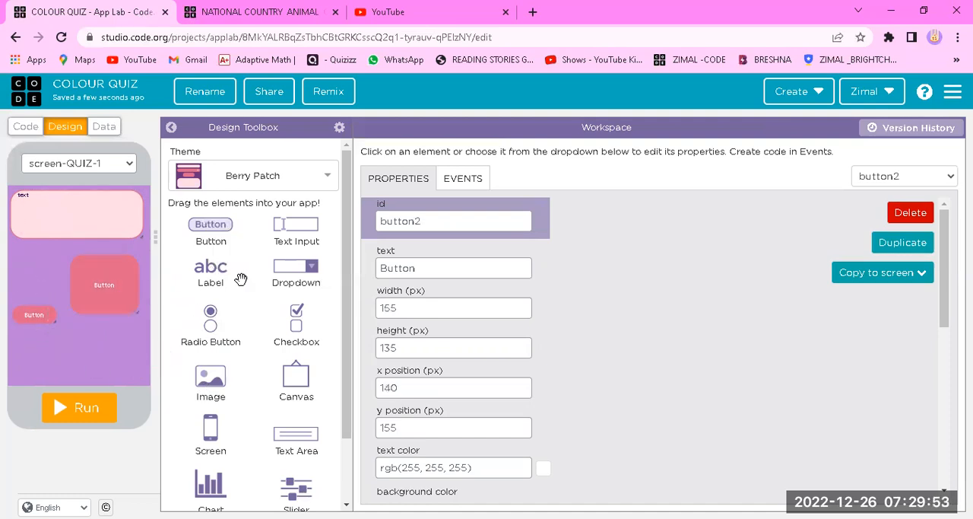
pyautogui.click(456, 228)
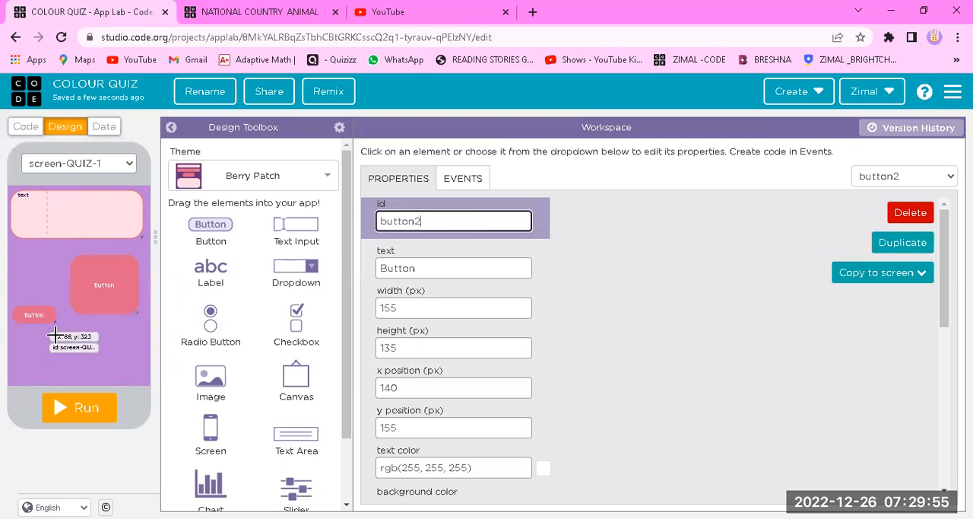
pyautogui.click(83, 284)
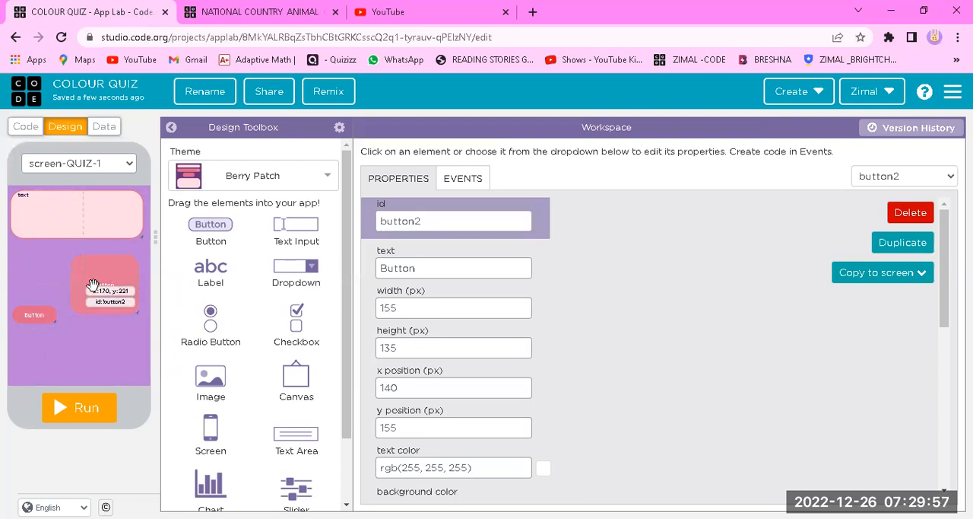
pyautogui.click(444, 225)
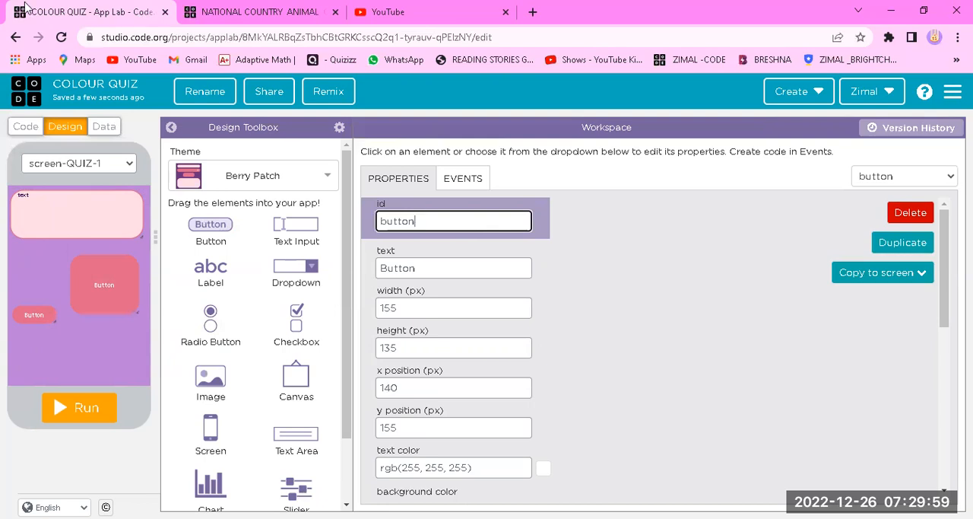
pyautogui.write('-RED')
pyautogui.click(429, 261)
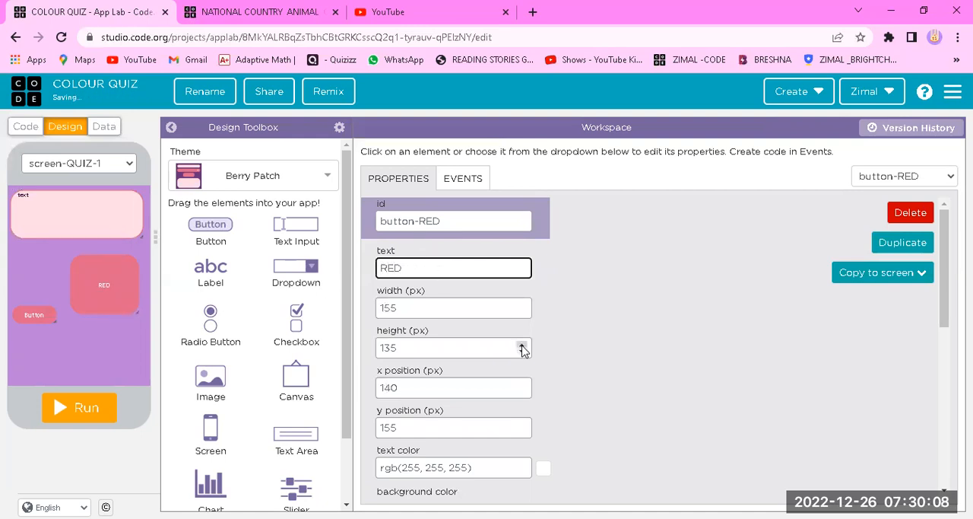
# Change button-RED's background color to a bright red
pyautogui.scroll(-3, 614, 366)
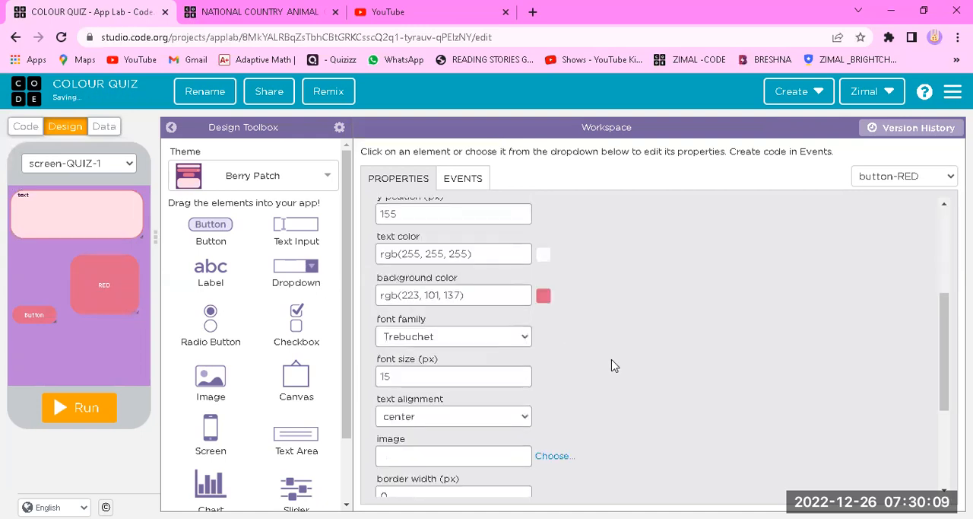
pyautogui.click(545, 296)
pyautogui.moveTo(522, 417); pyautogui.dragTo(543, 423)
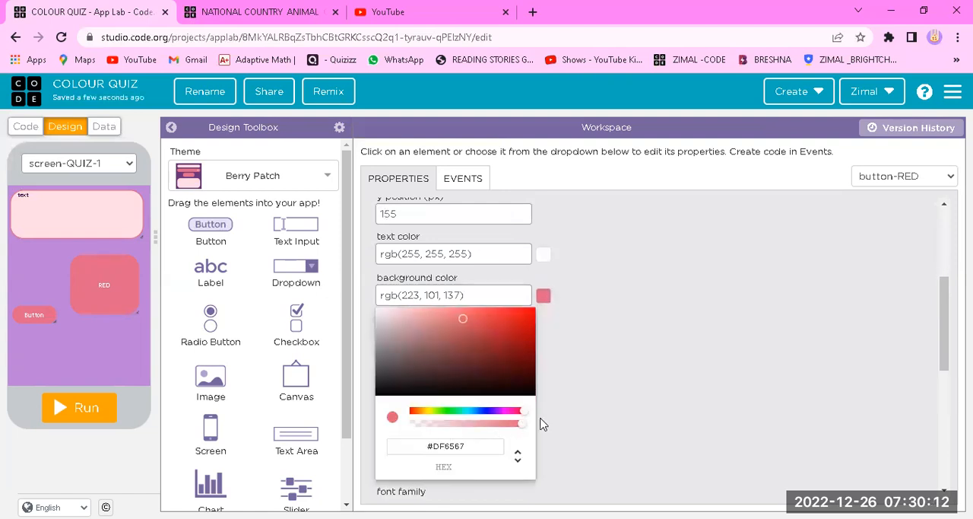
pyautogui.click(515, 328)
pyautogui.moveTo(515, 328); pyautogui.dragTo(500, 326)
pyautogui.click(626, 366)
pyautogui.scroll(-2, 567, 387)
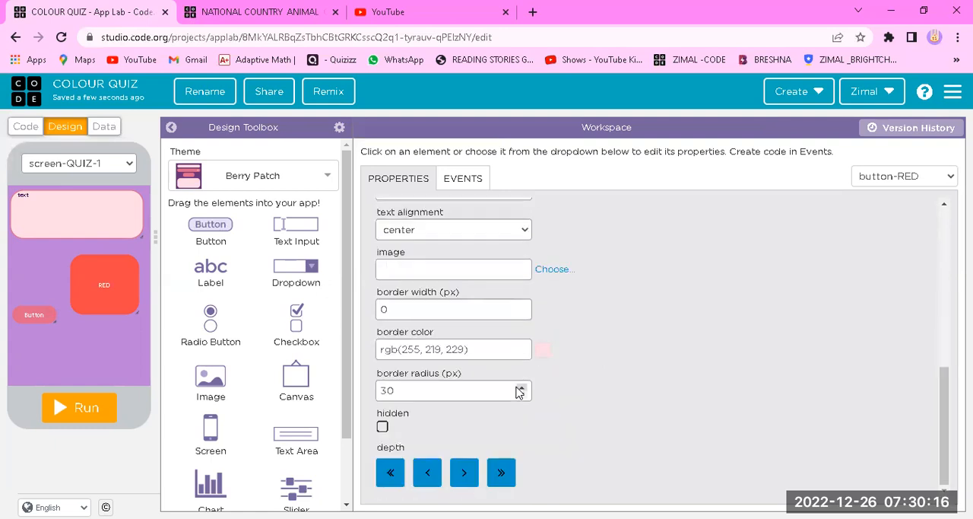
# Set button-RED's font size to 46 px and its border radius to 0 px
pyautogui.scroll(1, 517, 285)
pyautogui.moveTo(524, 260); pyautogui.dragTo(523, 260)
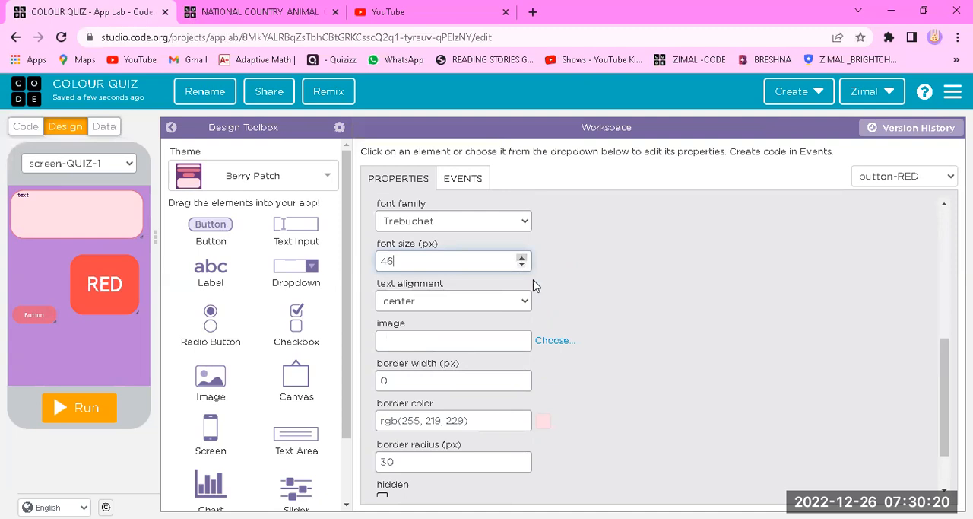
pyautogui.scroll(-1, 535, 285)
pyautogui.click(497, 391)
pyautogui.press('BackSpace')
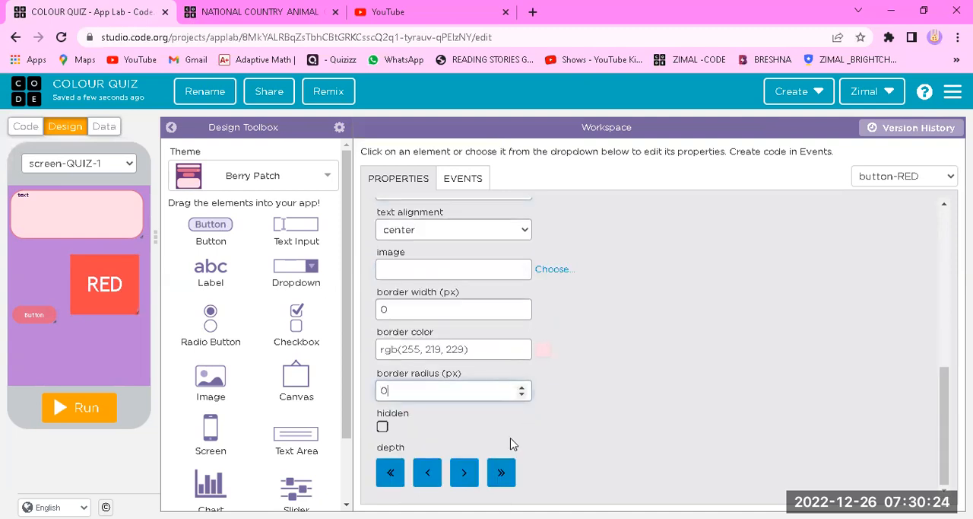
pyautogui.click(723, 370)
# Remove the text from button-RED so that its caption is blank
pyautogui.moveTo(11, 270); pyautogui.dragTo(11, 271)
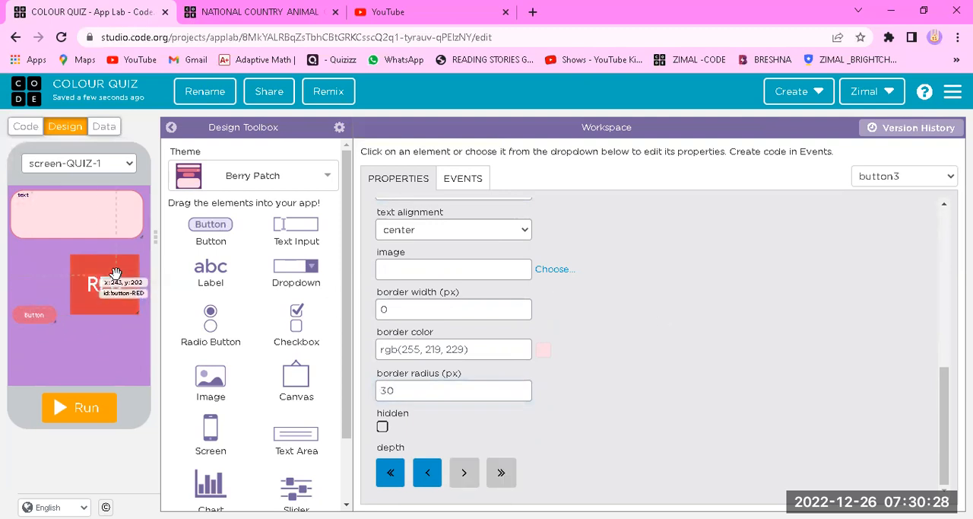
pyautogui.click(108, 276)
pyautogui.click(444, 271)
pyautogui.press('BackSpace')
pyautogui.press('BackSpace')
pyautogui.press('BackSpace')
pyautogui.click(603, 339)
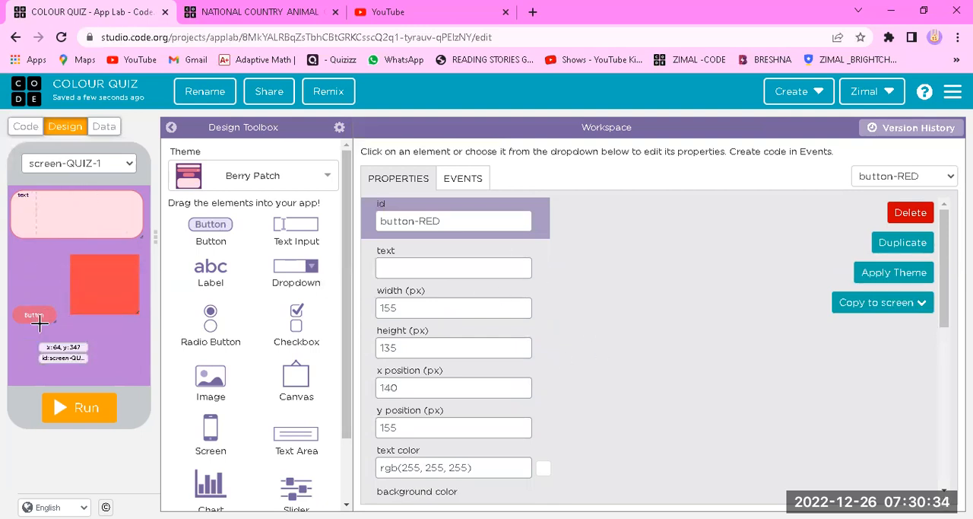
# Resize the pink button3 to a width of 155 px and a height of 135 px
pyautogui.moveTo(47, 322); pyautogui.dragTo(66, 353)
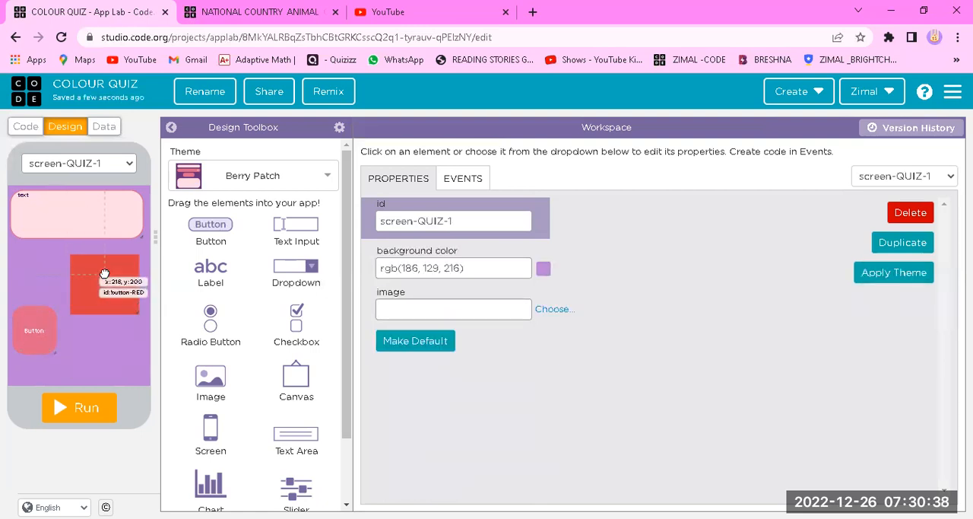
pyautogui.click(92, 308)
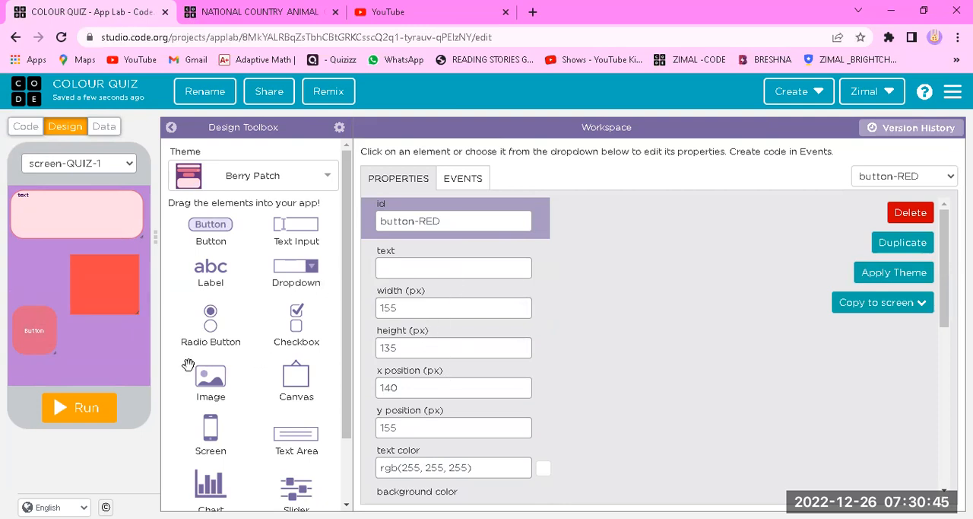
pyautogui.click(29, 334)
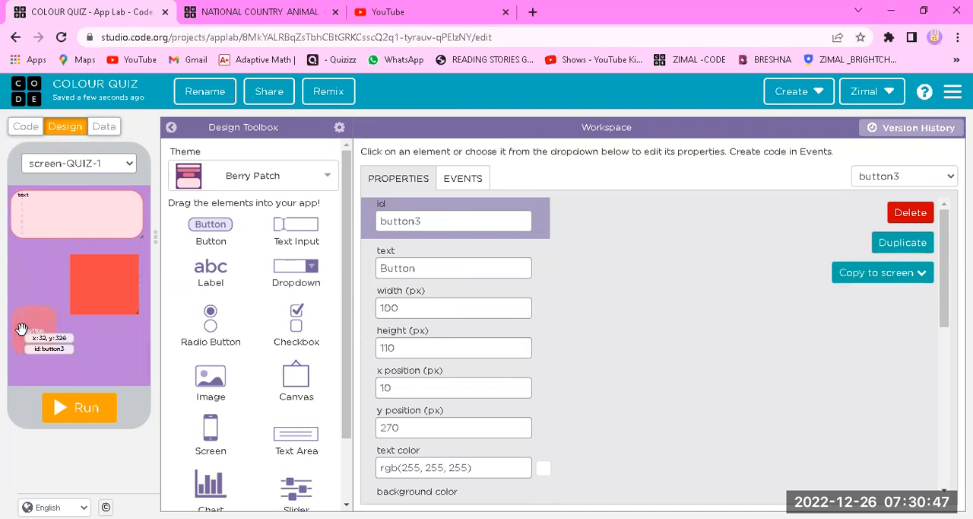
pyautogui.click(453, 311)
pyautogui.press('BackSpace')
pyautogui.press('BackSpace')
pyautogui.write('55')
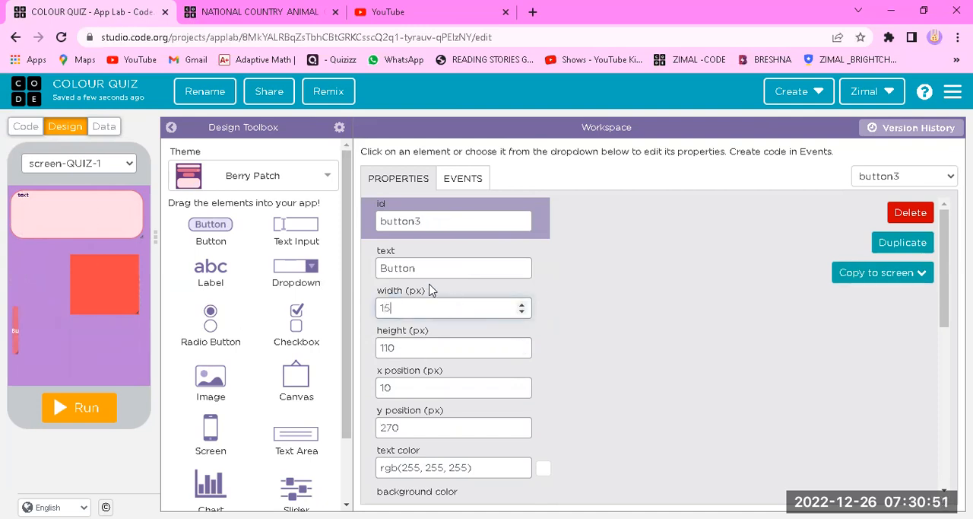
pyautogui.click(419, 347)
pyautogui.press('BackSpace')
pyautogui.press('BackSpace')
pyautogui.write('35')
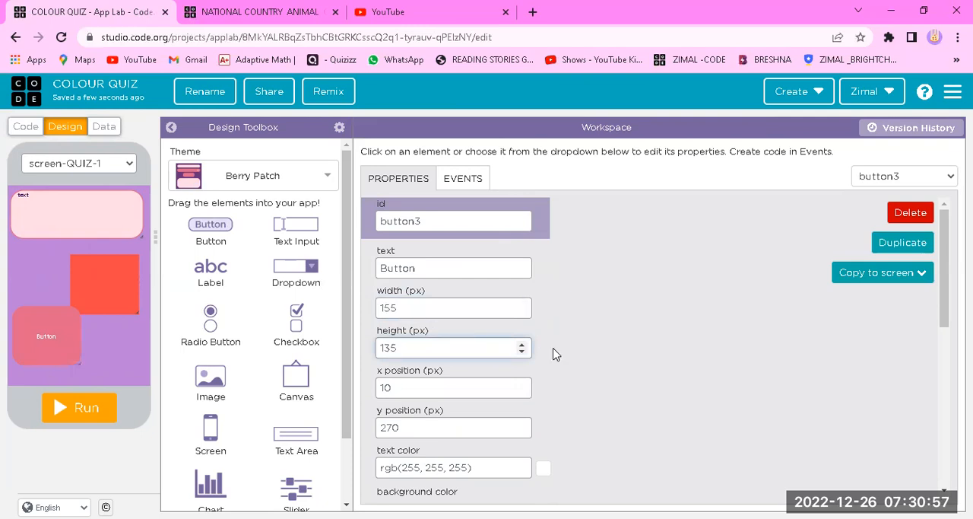
# Set button3's border radius to 0 px and move it down to a y position of 295 px, clear of the red button
pyautogui.scroll(-5, 704, 392)
pyautogui.click(521, 394)
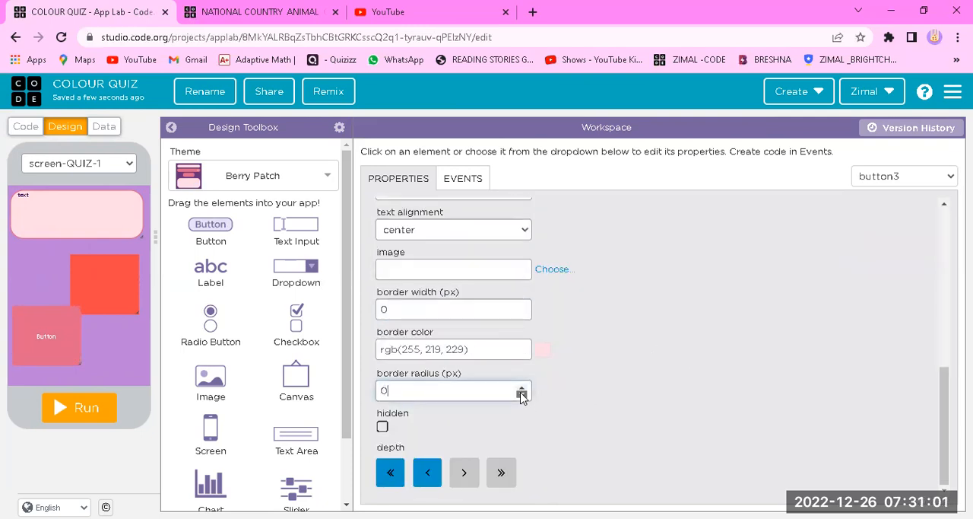
pyautogui.scroll(5, 578, 334)
pyautogui.scroll(1, 578, 332)
pyautogui.moveTo(47, 349); pyautogui.dragTo(47, 362)
# Change button3's background color to the lighter pink #ea82a1
pyautogui.scroll(-3, 442, 354)
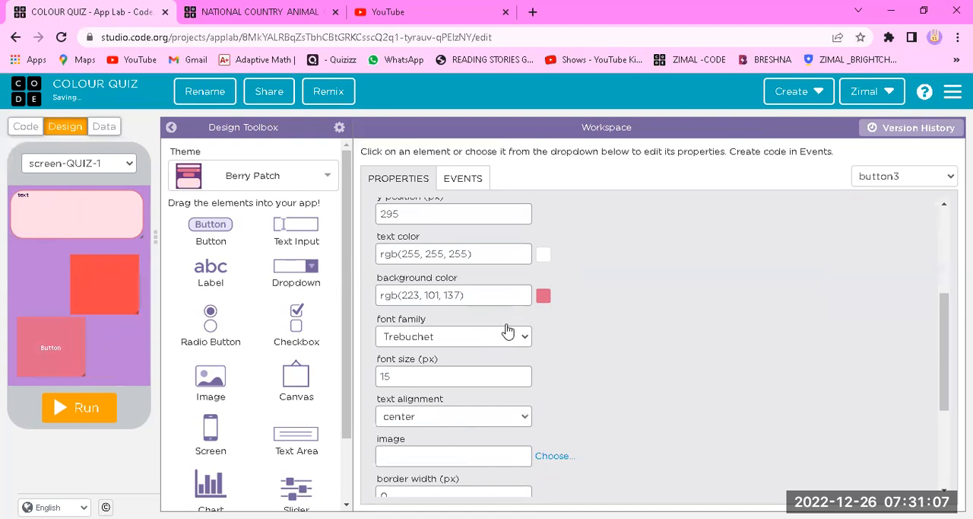
pyautogui.click(543, 296)
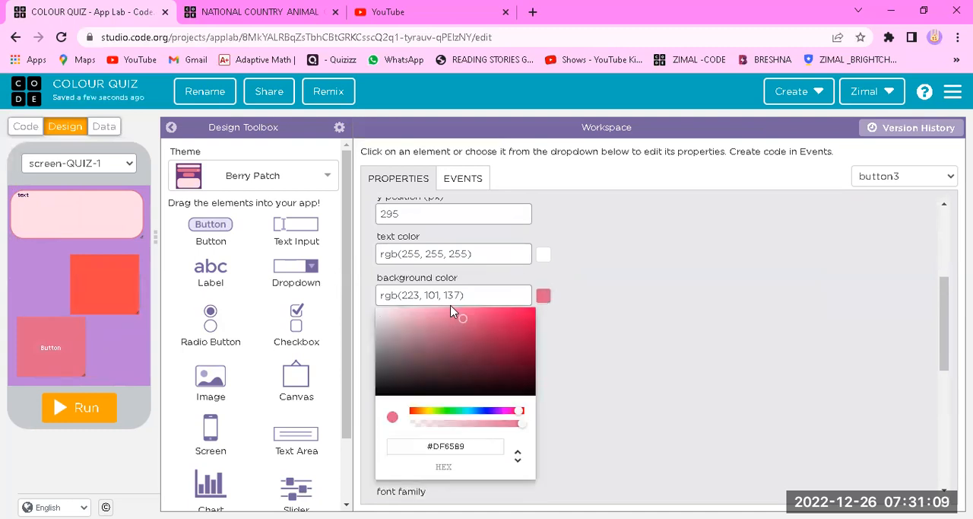
pyautogui.click(447, 316)
pyautogui.click(643, 348)
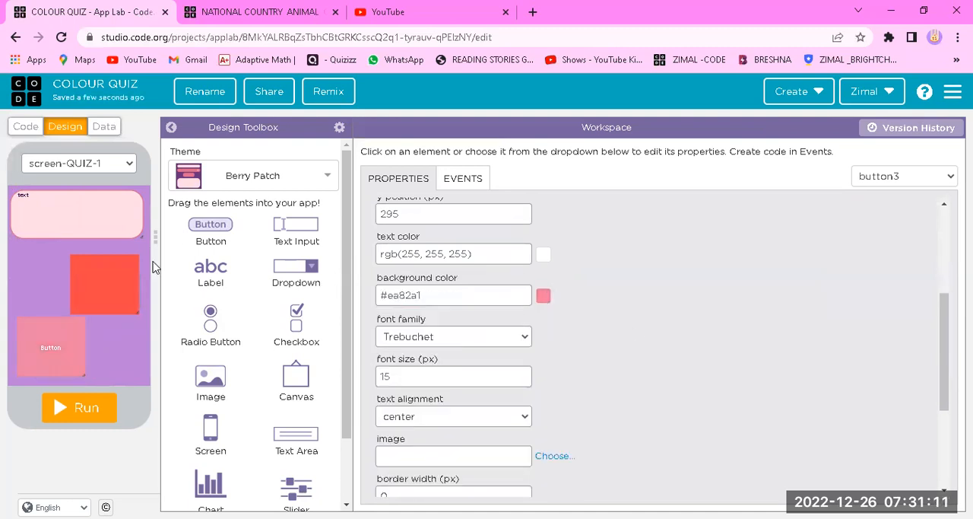
# Set the text of the label on screen-QUIZ-1 to "WHICH BUTTON IS RED ?"
pyautogui.click(68, 211)
pyautogui.scroll(5, 535, 279)
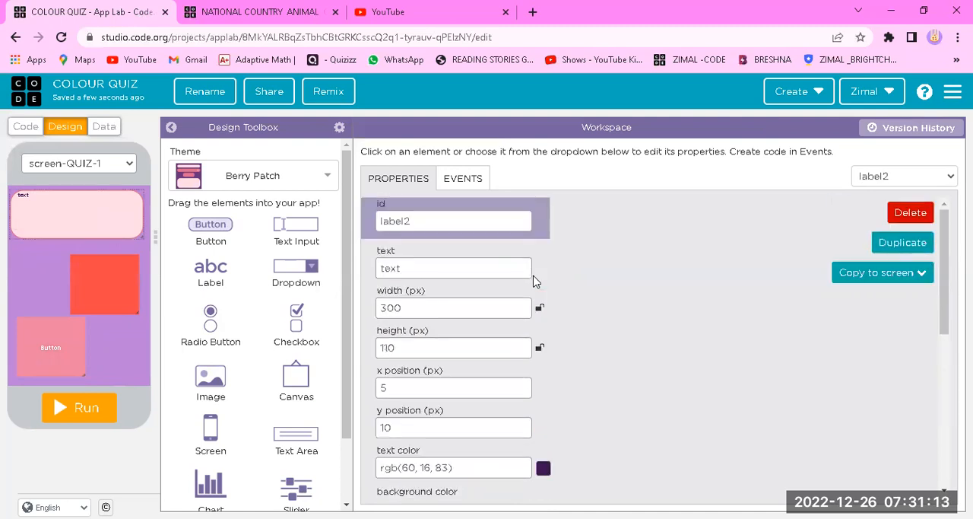
pyautogui.click(468, 220)
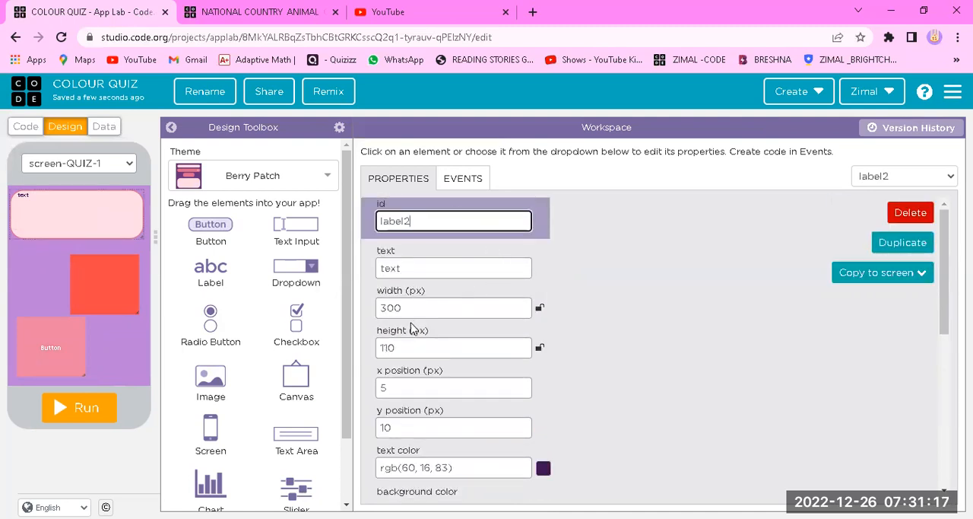
pyautogui.click(434, 273)
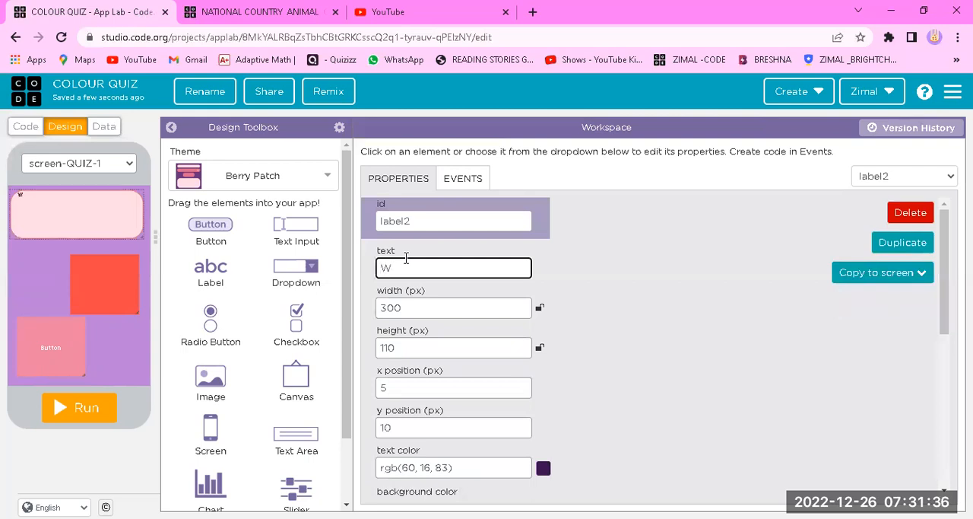
pyautogui.press('BackSpace')
pyautogui.write('WHICH BUTTON IS RED ?')
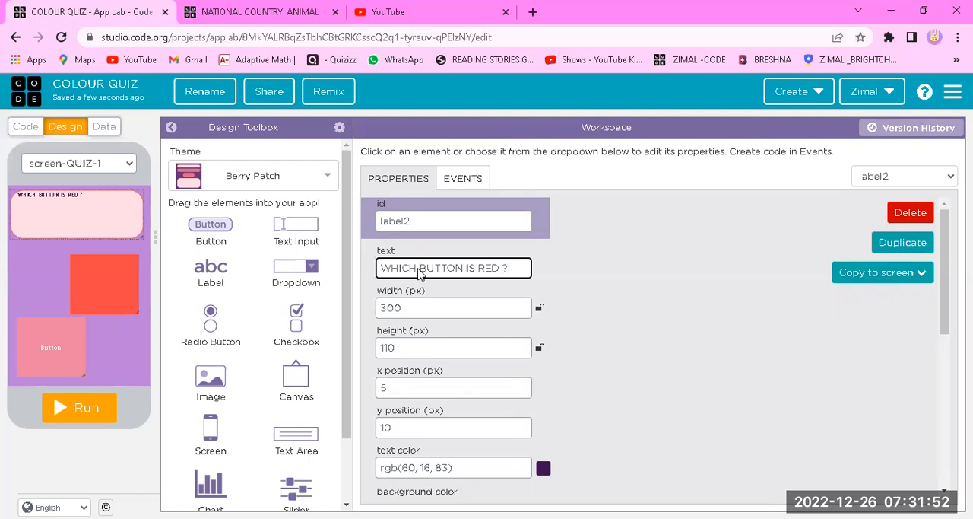
pyautogui.click(737, 303)
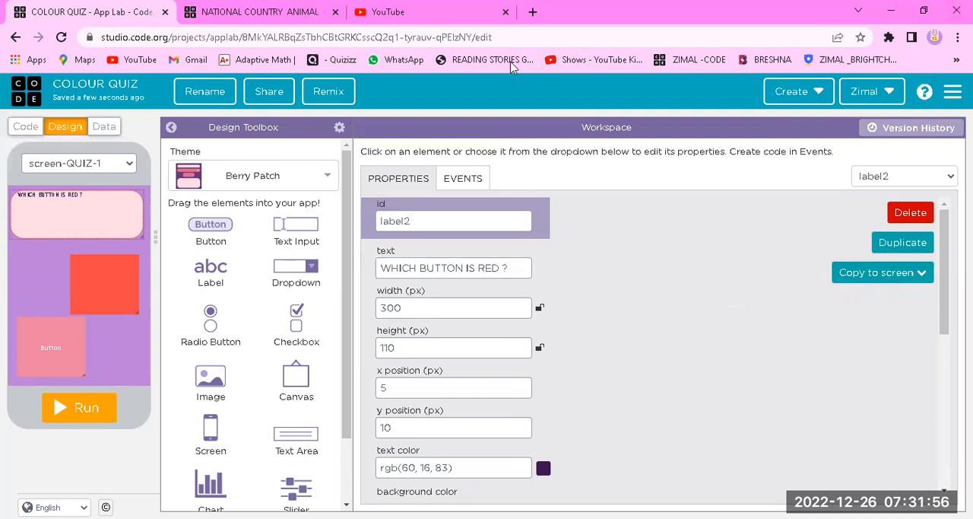
# Set the question label's font size to 34 px and its border radius to 0 px
pyautogui.scroll(-5, 478, 386)
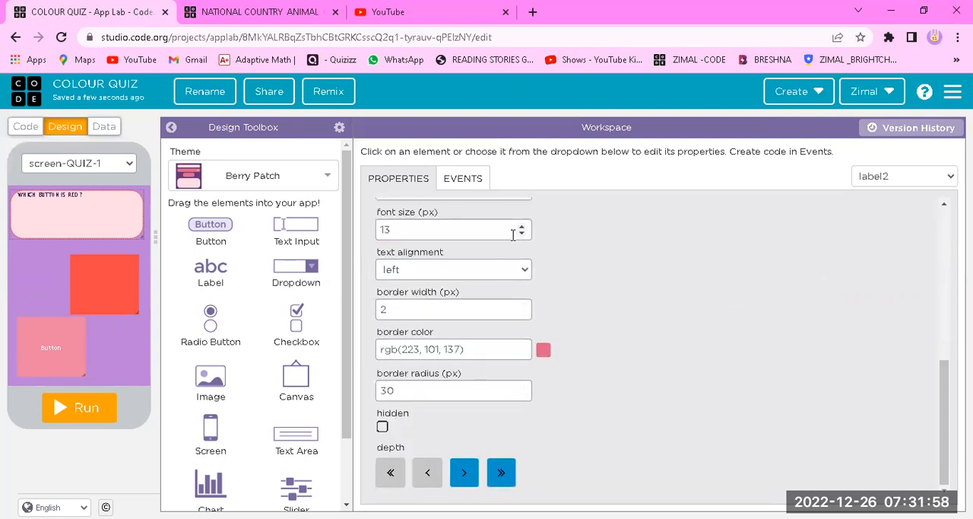
pyautogui.moveTo(521, 228); pyautogui.dragTo(522, 232)
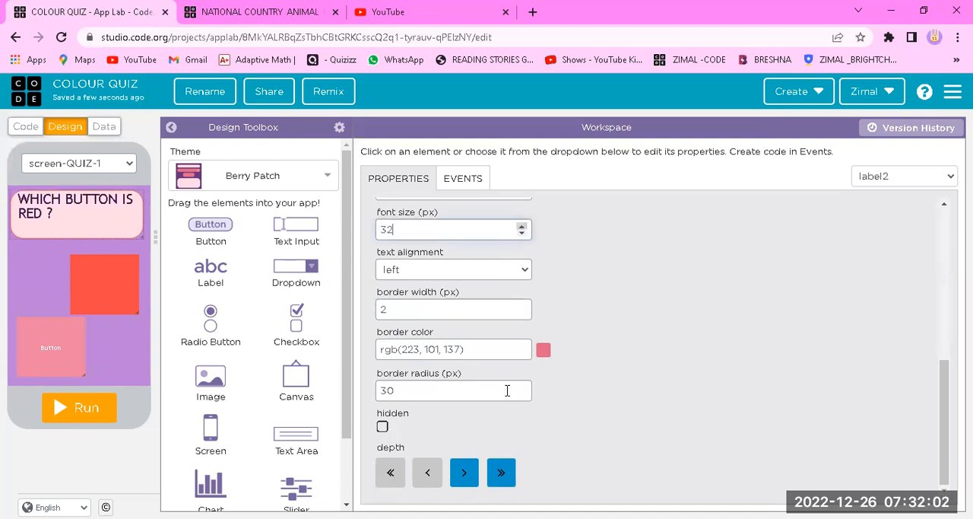
pyautogui.moveTo(522, 395); pyautogui.dragTo(521, 395)
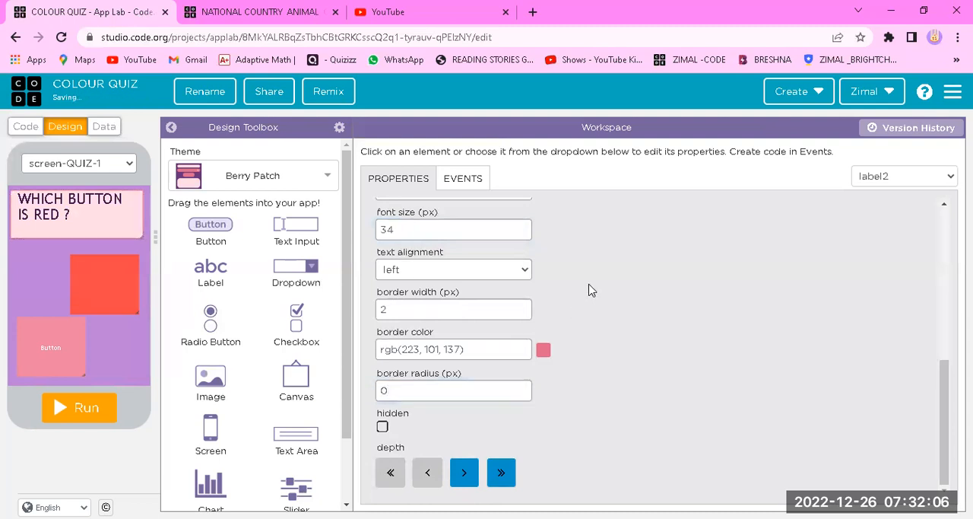
# Make the question label's background fully transparent, rgba(255,219,230,0)
pyautogui.scroll(3, 591, 291)
pyautogui.click(543, 362)
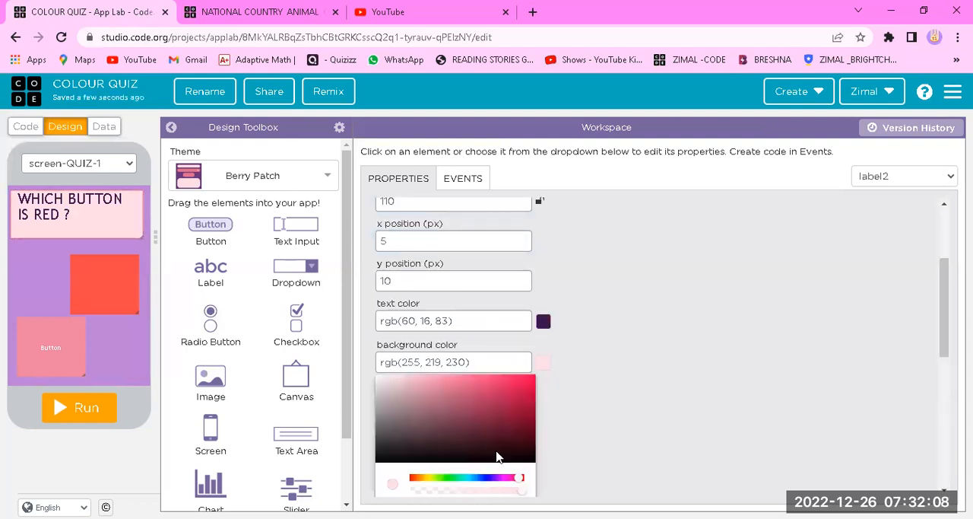
pyautogui.scroll(-2, 493, 384)
pyautogui.moveTo(442, 350); pyautogui.dragTo(380, 363)
pyautogui.click(713, 358)
pyautogui.scroll(-1, 621, 354)
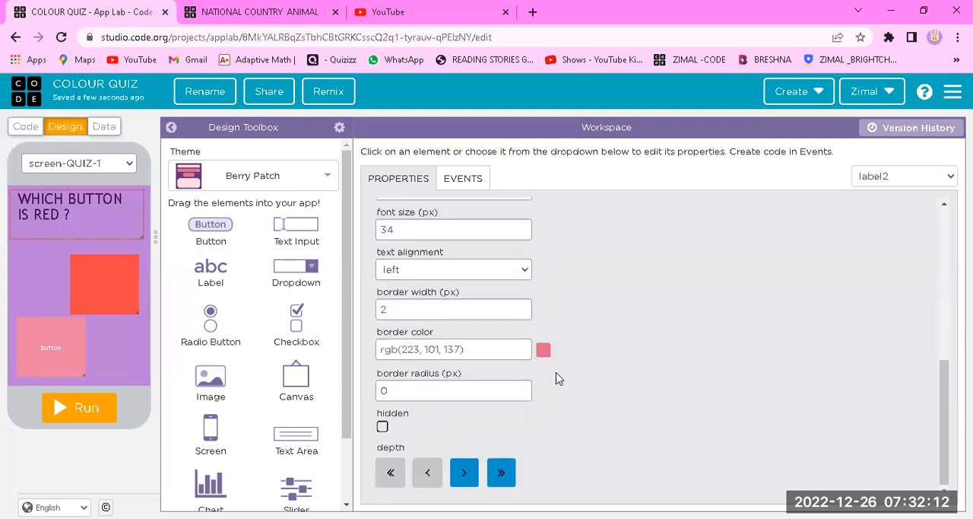
# Make the question label's border color fully transparent, rgba(223,101,137,0)
pyautogui.scroll(2, 541, 319)
pyautogui.scroll(-2, 537, 396)
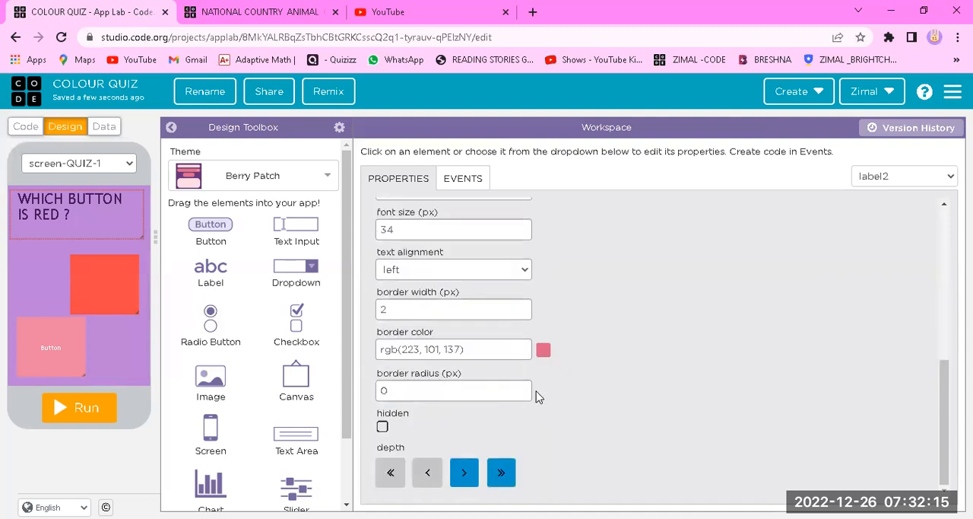
pyautogui.click(545, 351)
pyautogui.moveTo(478, 471); pyautogui.dragTo(339, 464)
pyautogui.click(660, 333)
pyautogui.click(585, 273)
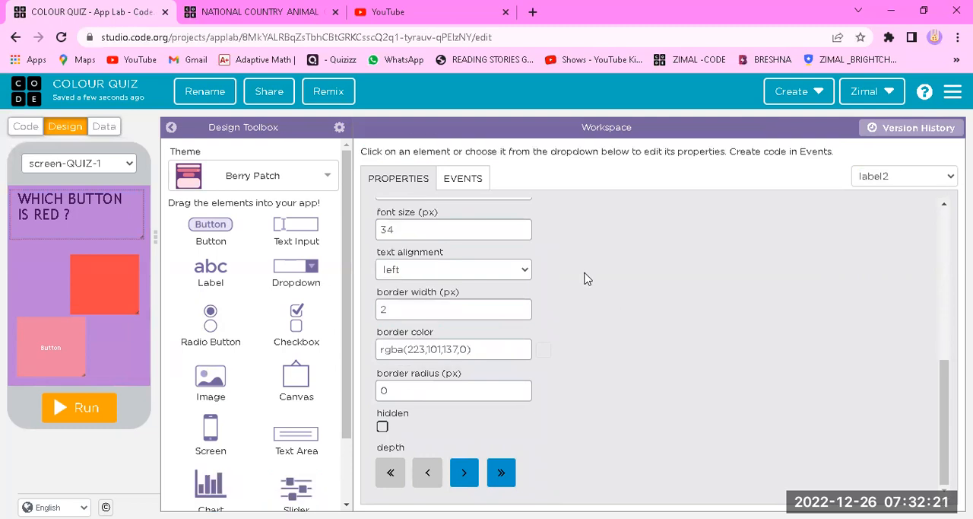
# Set the question label's text color to off-white #f4eef7
pyautogui.scroll(5, 585, 270)
pyautogui.scroll(-3, 569, 304)
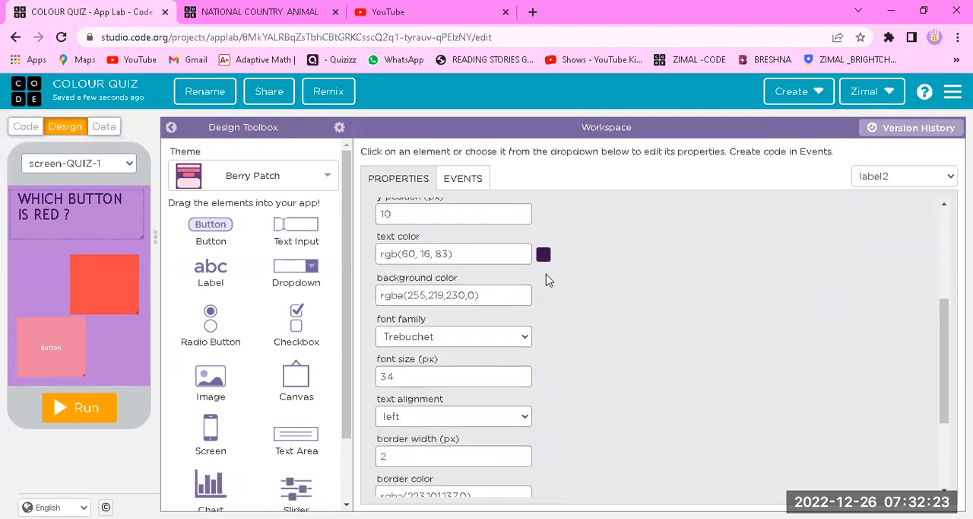
pyautogui.click(544, 255)
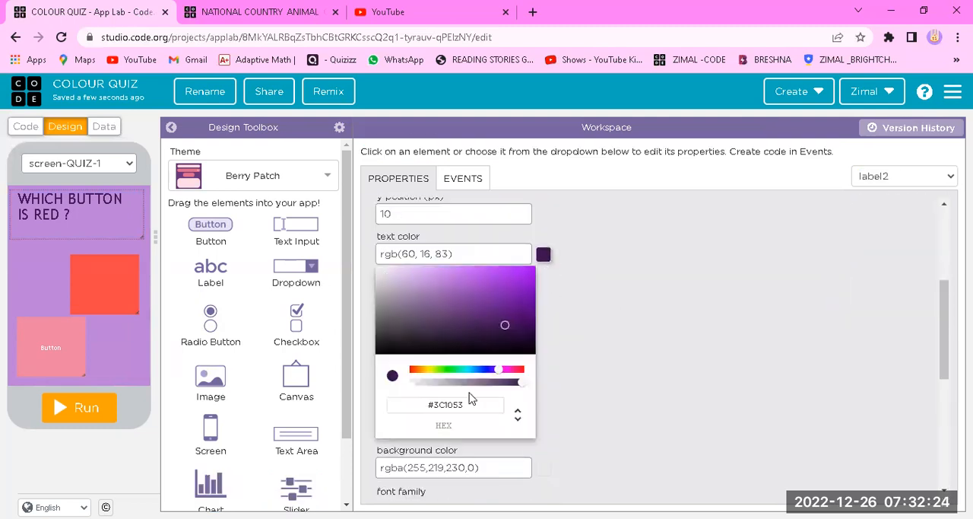
pyautogui.click(383, 275)
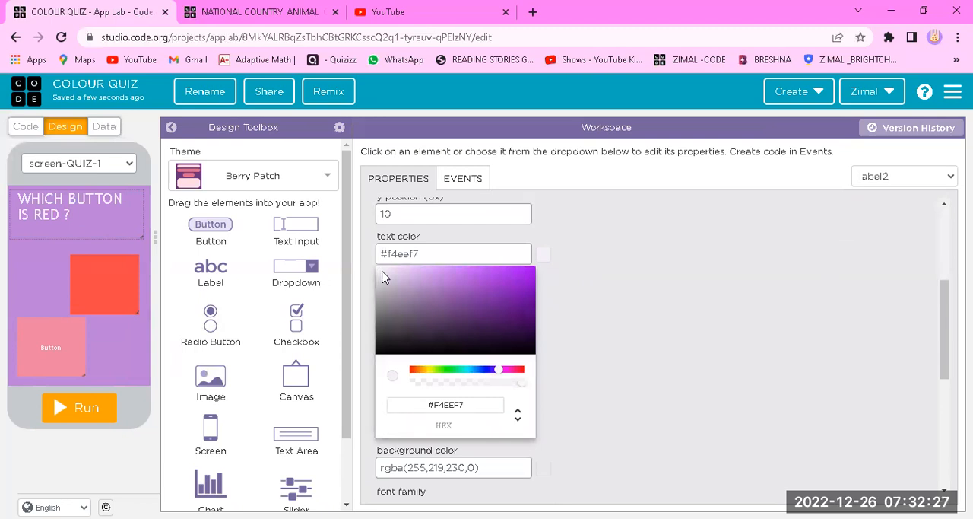
pyautogui.click(685, 339)
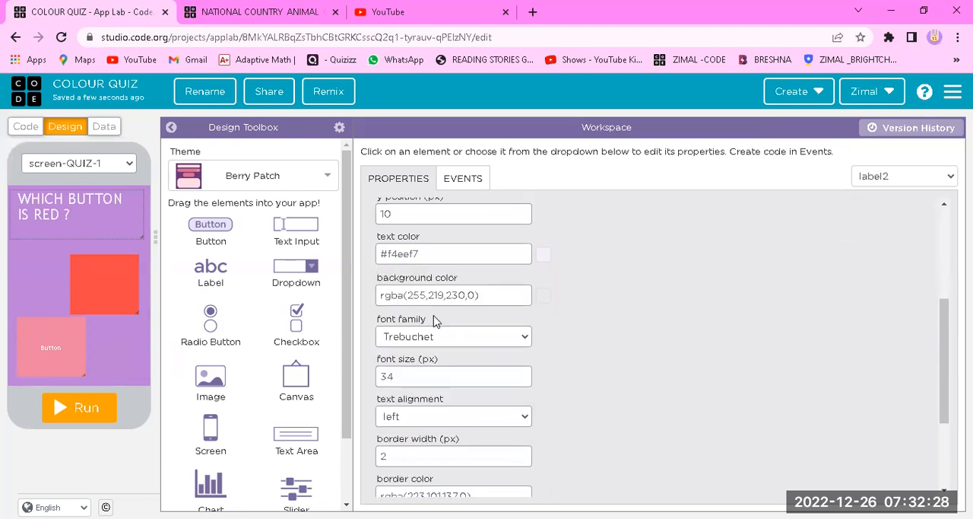
# Move the question label on screen-QUIZ-1 to x 5, y 5
pyautogui.click(25, 259)
pyautogui.click(55, 208)
pyautogui.moveTo(55, 209); pyautogui.dragTo(116, 216)
# Set the question label's font size to 40 px and enlarge its height to 130 px so the whole question fits
pyautogui.scroll(-5, 462, 330)
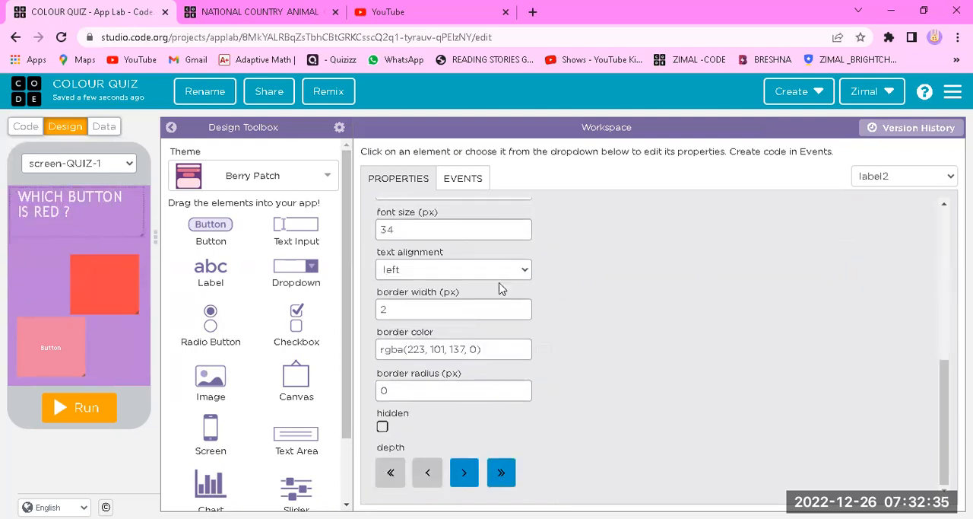
pyautogui.click(522, 226)
pyautogui.click(522, 226)
pyautogui.click(522, 227)
pyautogui.click(522, 227)
pyautogui.click(522, 227)
pyautogui.click(522, 226)
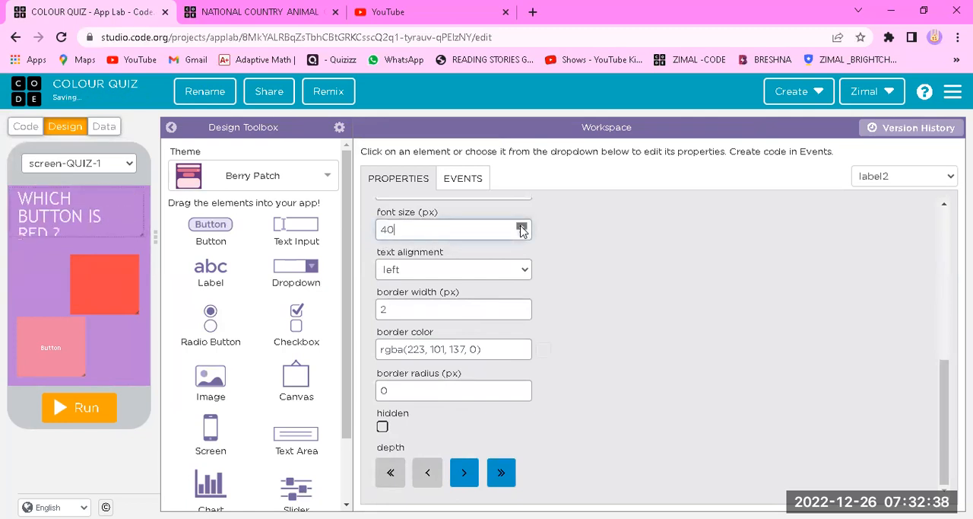
pyautogui.click(42, 247)
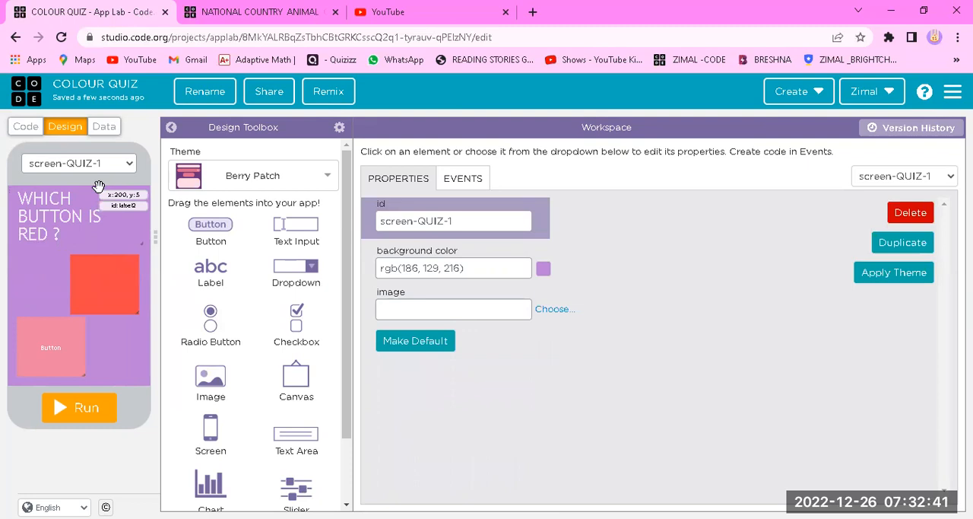
# Move the red button up to x 135, y 125 and the pink button to x 15, y 275
pyautogui.moveTo(121, 278); pyautogui.dragTo(119, 265)
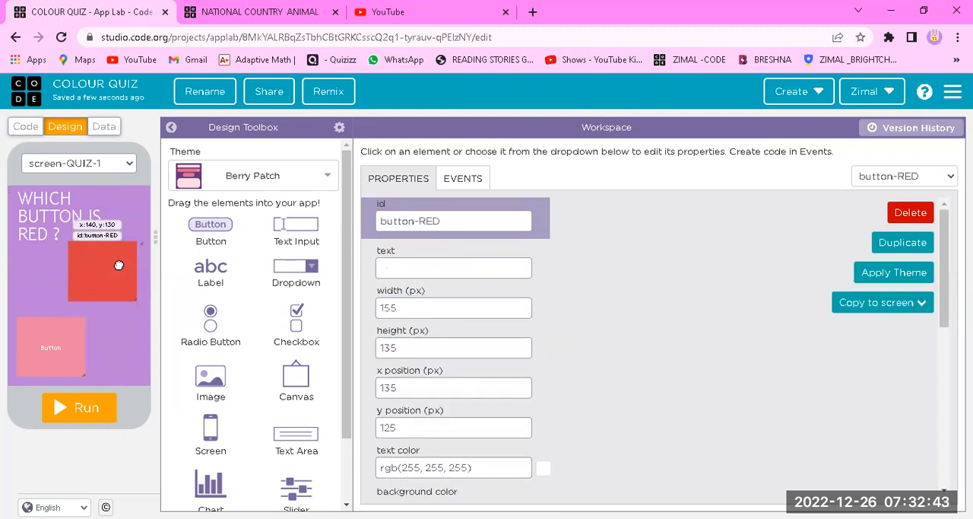
pyautogui.moveTo(60, 348); pyautogui.dragTo(59, 341)
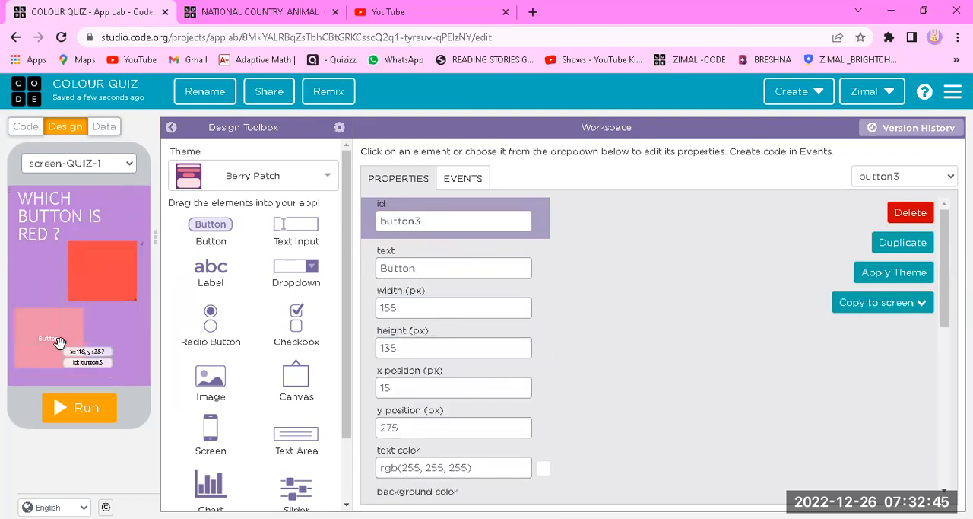
# Rename the pink button's id to button-PINK
pyautogui.click(423, 222)
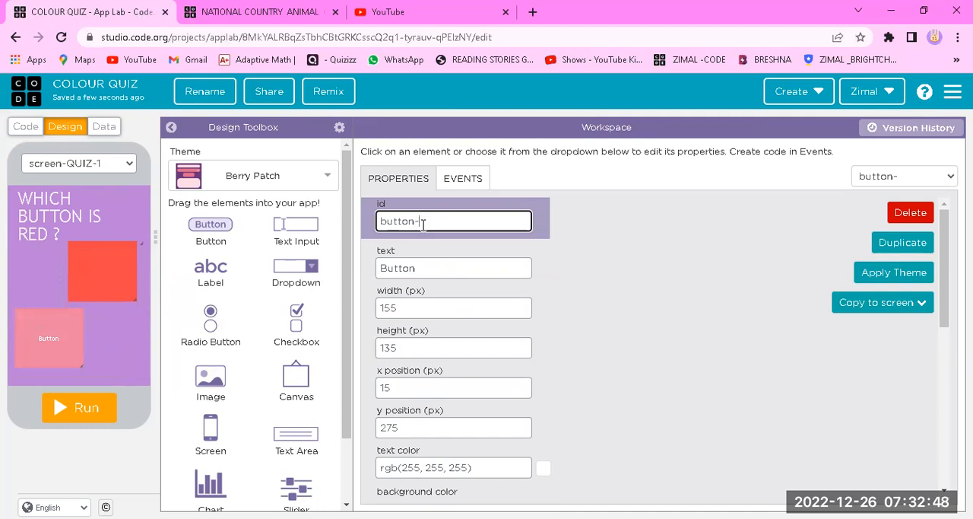
pyautogui.write('-PINK')
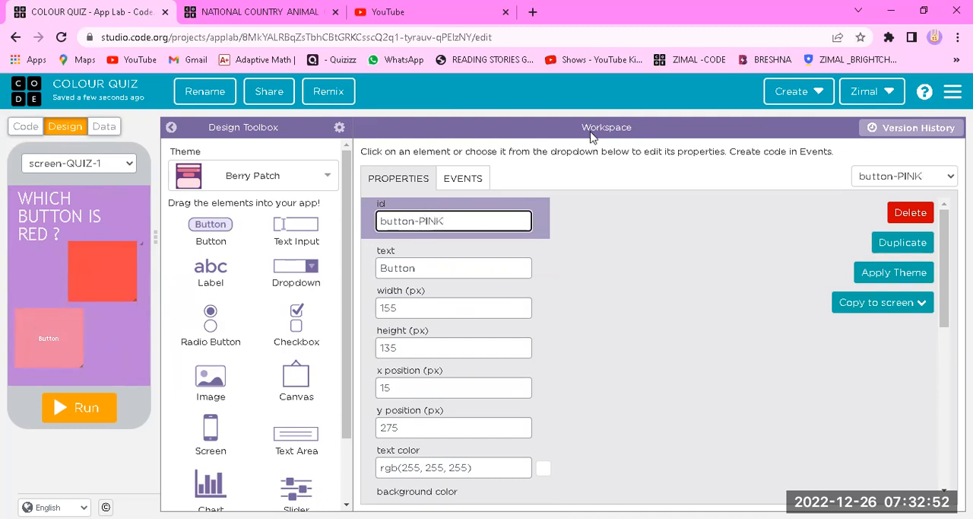
pyautogui.click(619, 374)
# Delete the caption text of button-PINK so the button is blank
pyautogui.click(467, 271)
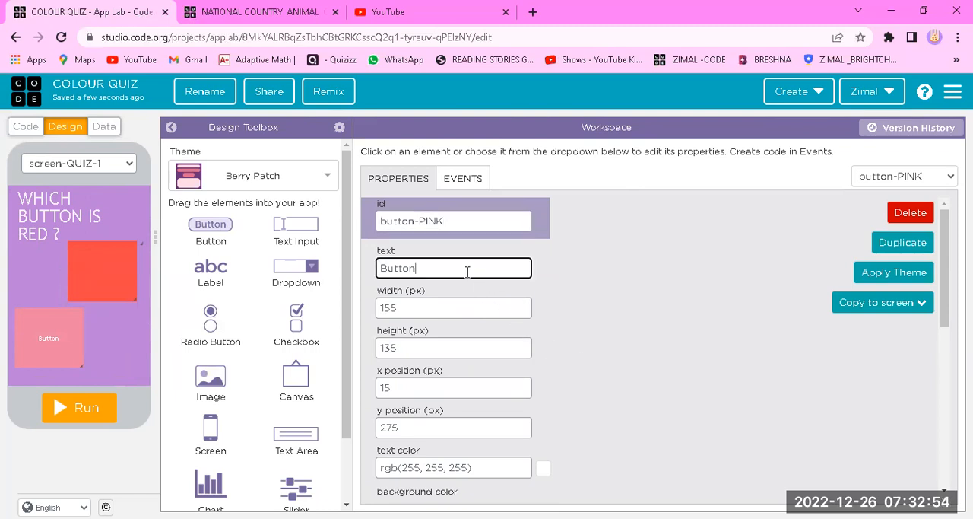
pyautogui.press('BackSpace')
pyautogui.press('BackSpace')
pyautogui.press('BackSpace')
pyautogui.click(619, 232)
pyautogui.scroll(-5, 619, 235)
pyautogui.scroll(6, 608, 263)
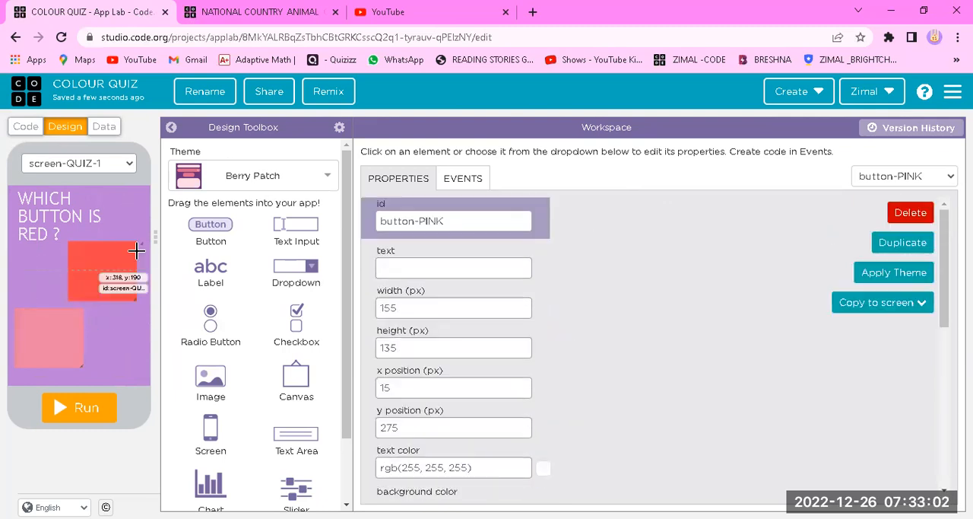
# Duplicate the screen-QUIZ-1 screen as the base for the second question
pyautogui.click(112, 323)
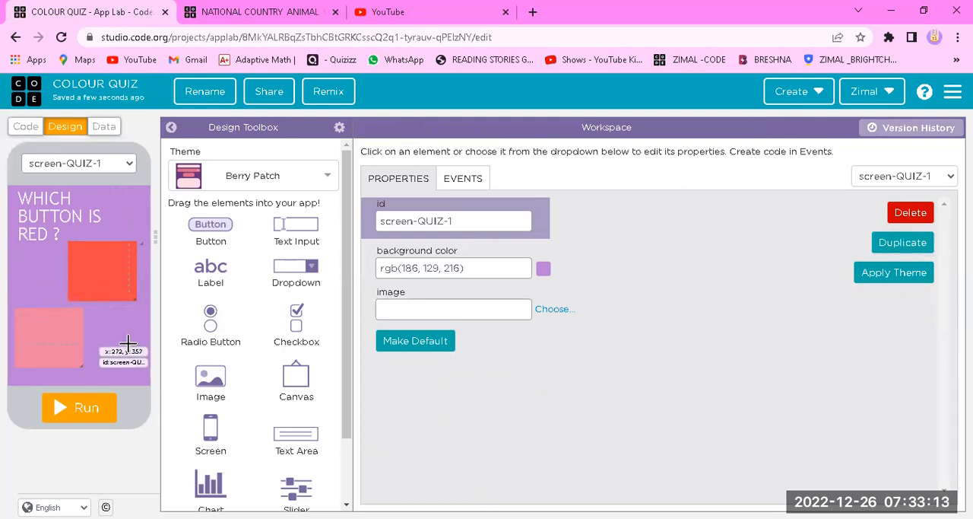
pyautogui.click(904, 243)
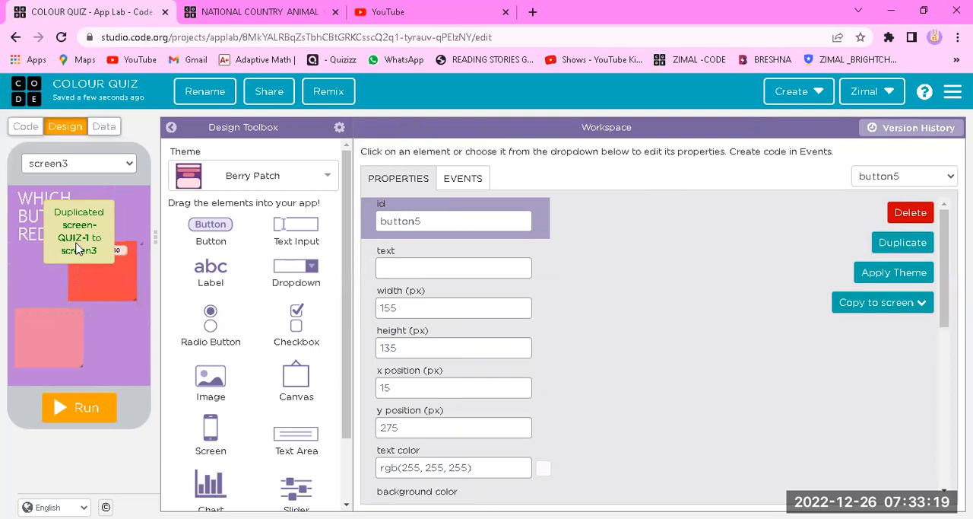
# Change the question label on the duplicated screen to "WHICH BUTTON IS BLUE ?"
pyautogui.click(54, 199)
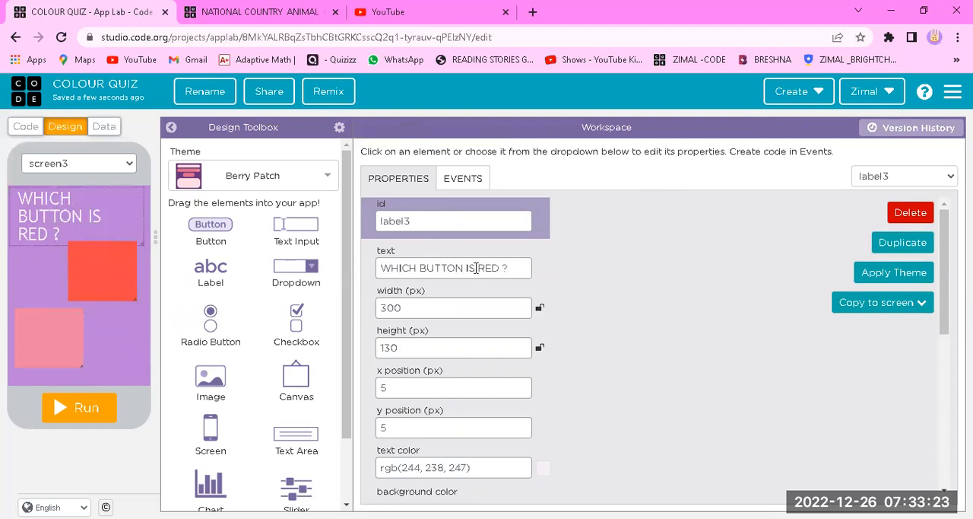
pyautogui.moveTo(477, 267); pyautogui.dragTo(500, 279)
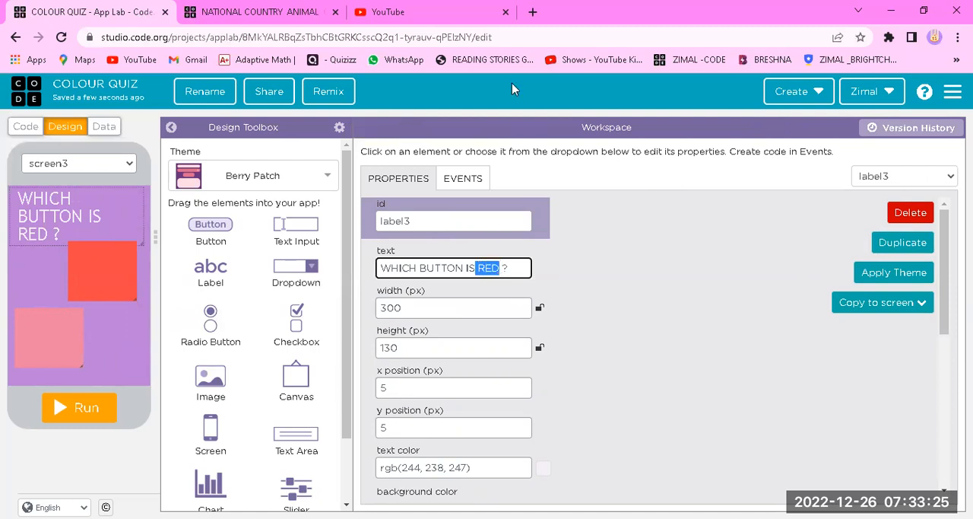
pyautogui.press('BackSpace')
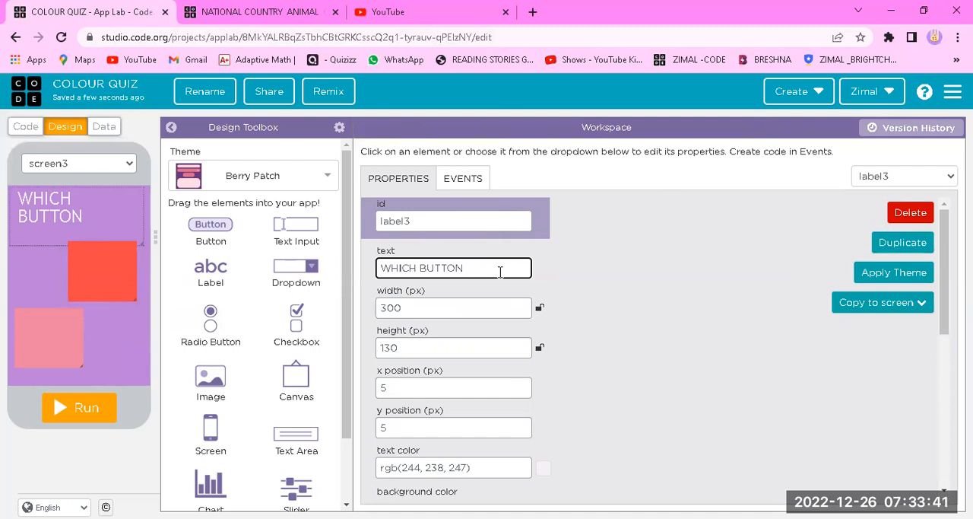
pyautogui.write('BLUE ?')
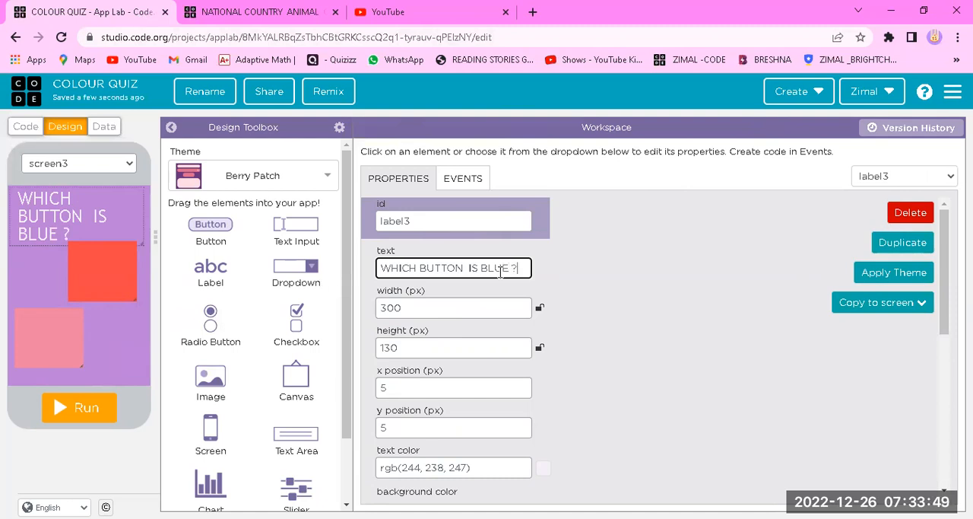
# Rename the red button's id on the duplicated screen to button-GREEN
pyautogui.click(95, 279)
pyautogui.click(467, 221)
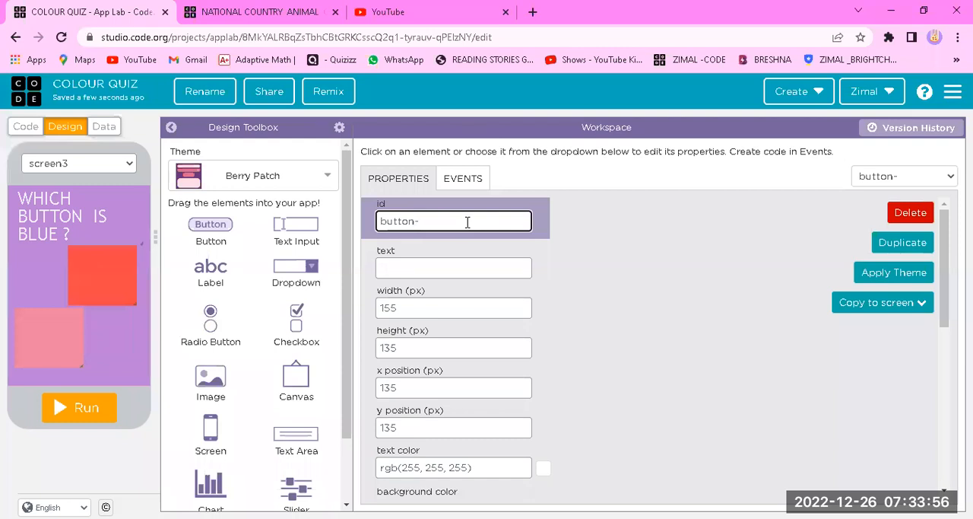
pyautogui.write('-GREEN')
pyautogui.click(602, 306)
# Set the background color of button-GREEN to green #55e81b
pyautogui.scroll(-4, 598, 306)
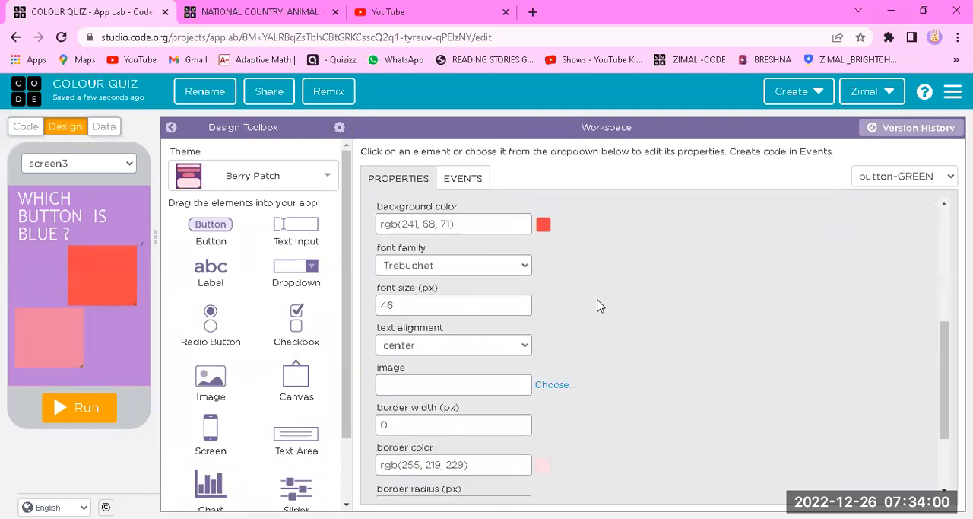
pyautogui.click(543, 224)
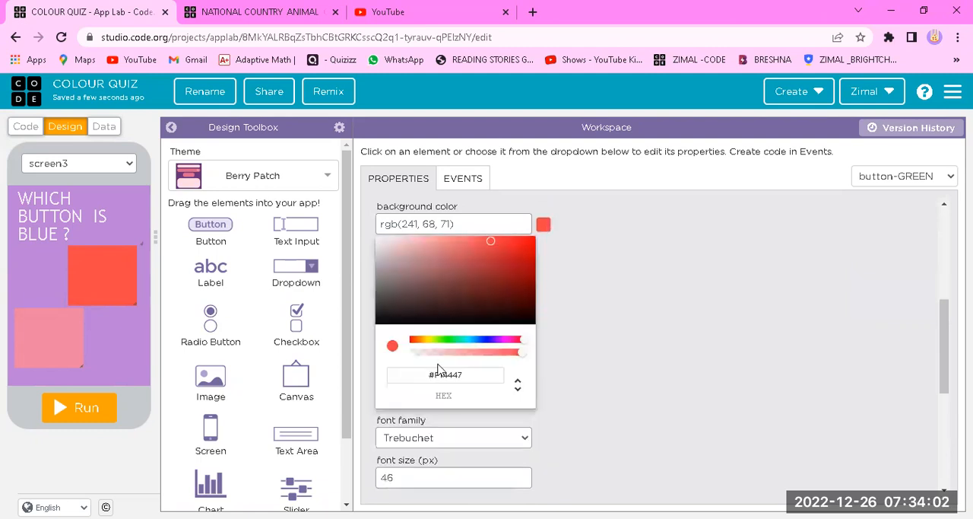
pyautogui.click(444, 341)
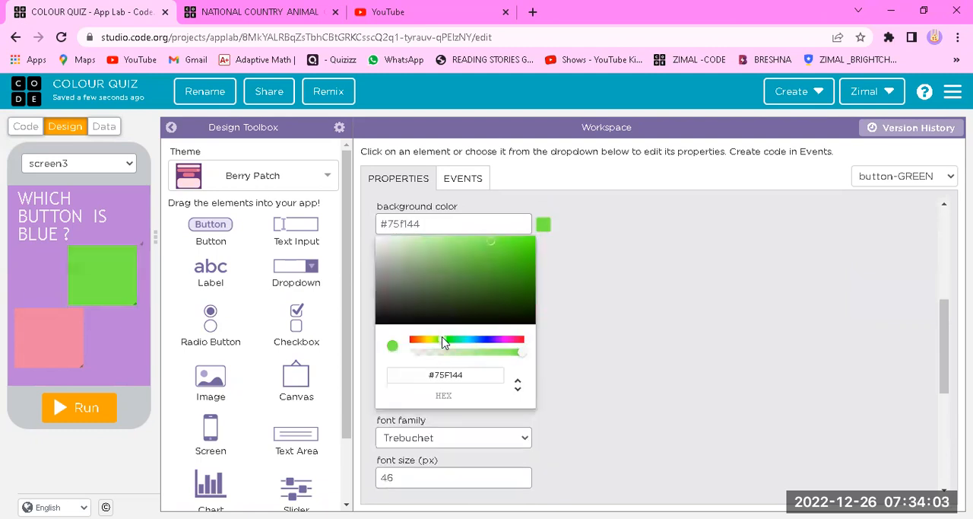
pyautogui.click(518, 247)
pyautogui.click(660, 328)
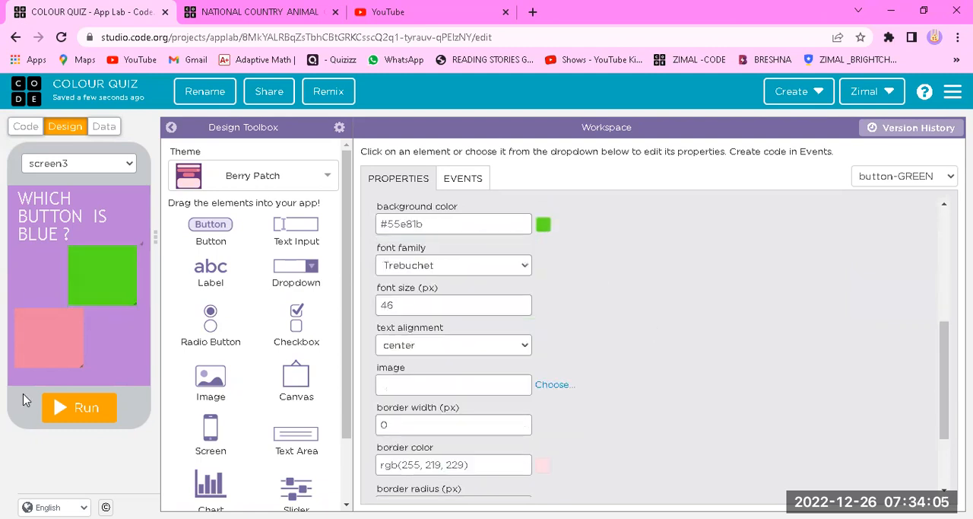
# Rename the pink button's id on the duplicated screen to button-BLUE
pyautogui.click(60, 342)
pyautogui.click(445, 217)
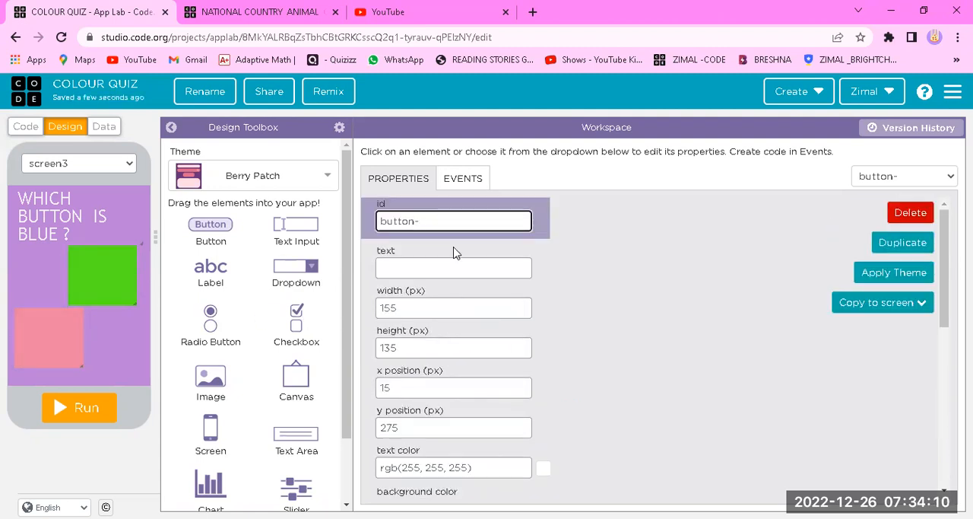
pyautogui.write('-BLUE')
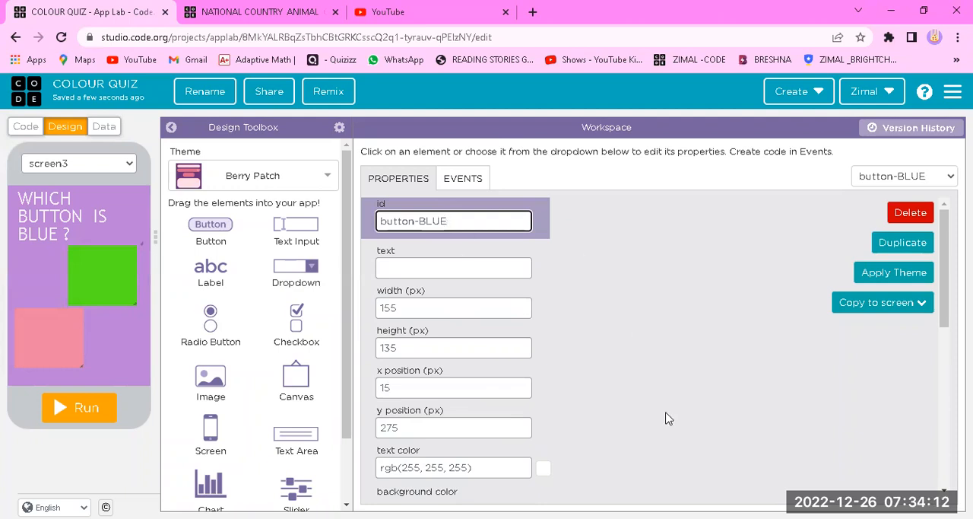
# Set the background color of button-BLUE to blue #3d26d2
pyautogui.scroll(-3, 647, 395)
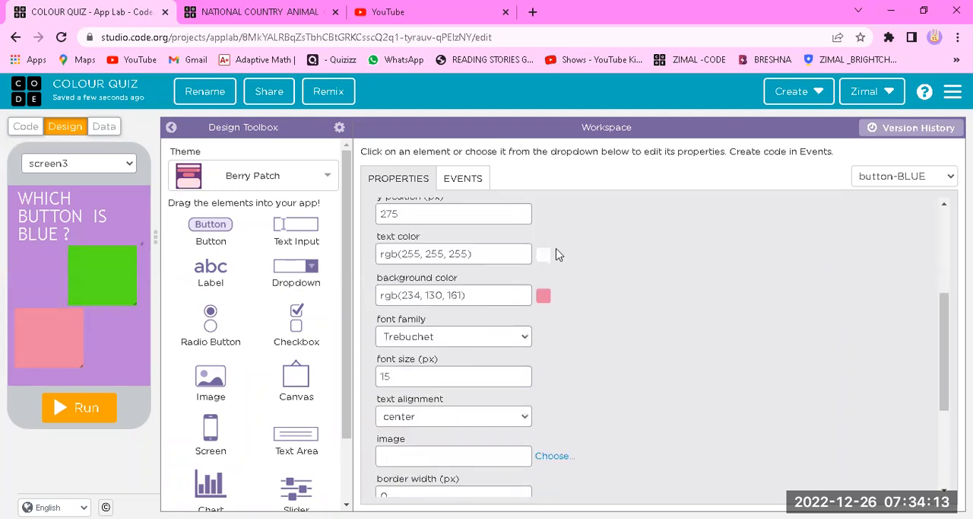
pyautogui.click(543, 295)
pyautogui.click(493, 411)
pyautogui.click(507, 323)
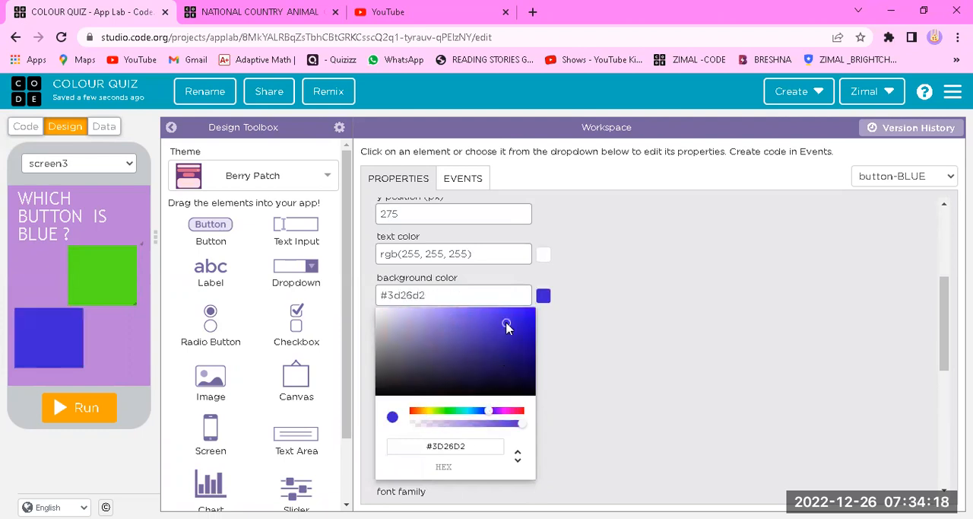
pyautogui.click(662, 355)
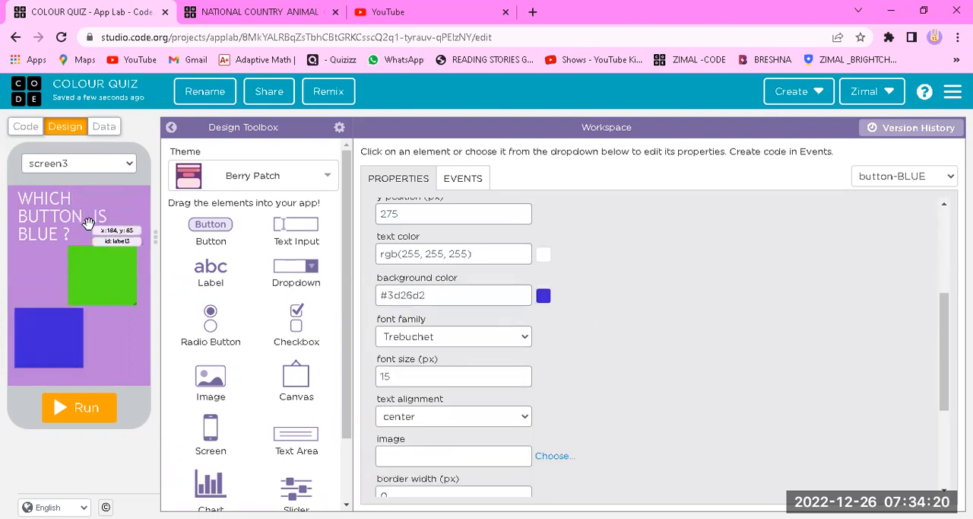
pyautogui.scroll(3, 477, 205)
# Rename the duplicated screen's id to screen-QUIZ-2
pyautogui.click(90, 357)
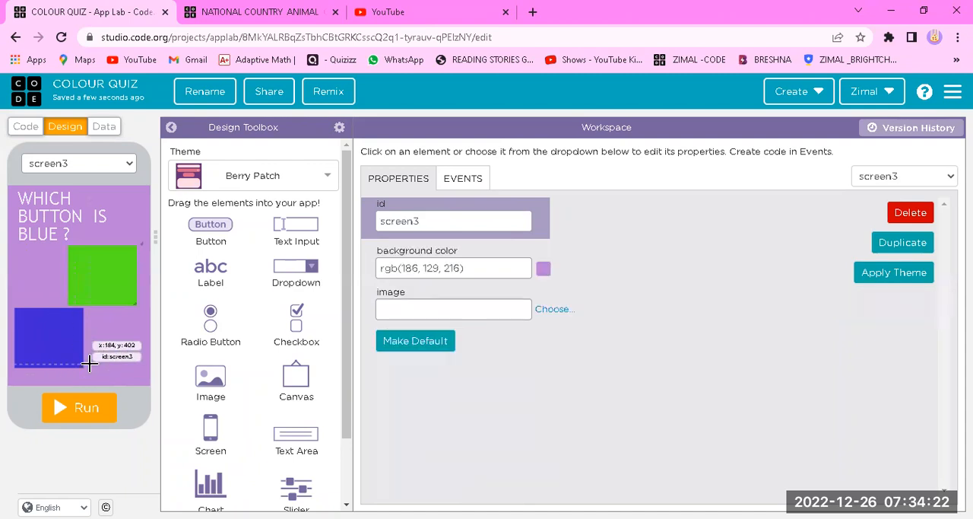
pyautogui.click(452, 217)
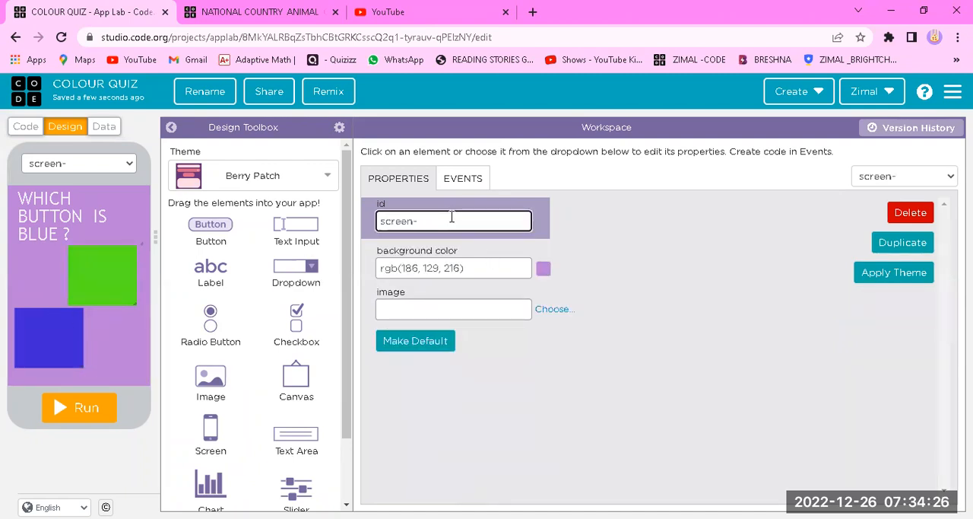
pyautogui.write('QUIZ')
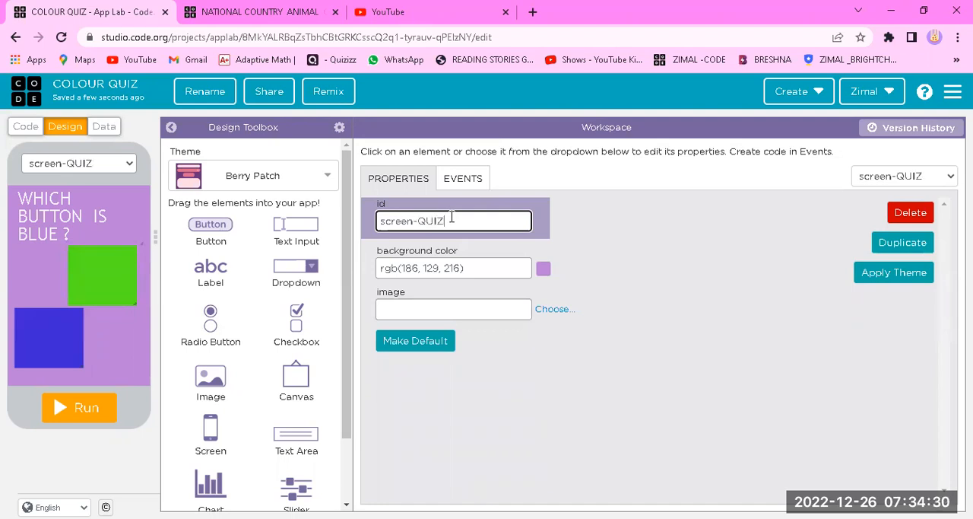
pyautogui.write('-2')
pyautogui.click(525, 403)
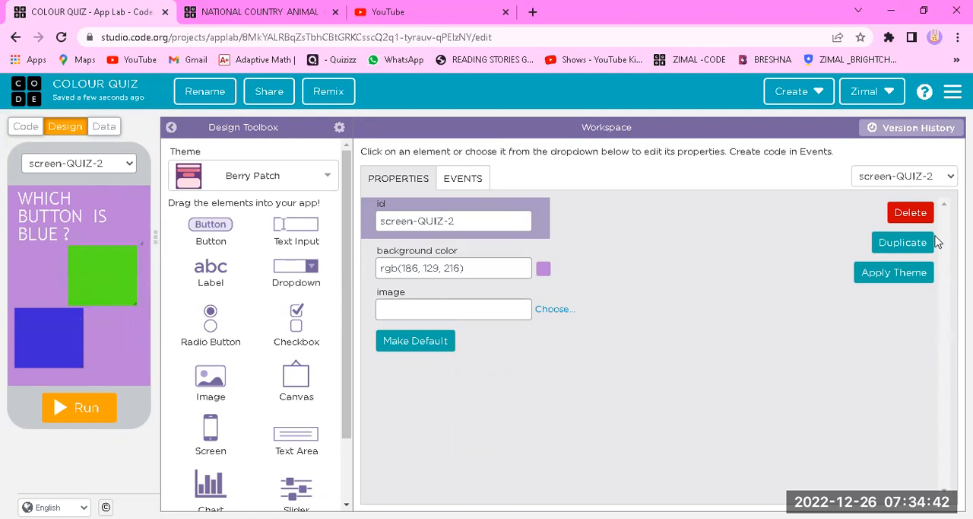
# Duplicate the screen-QUIZ-2 screen and select the new screen itself
pyautogui.click(900, 247)
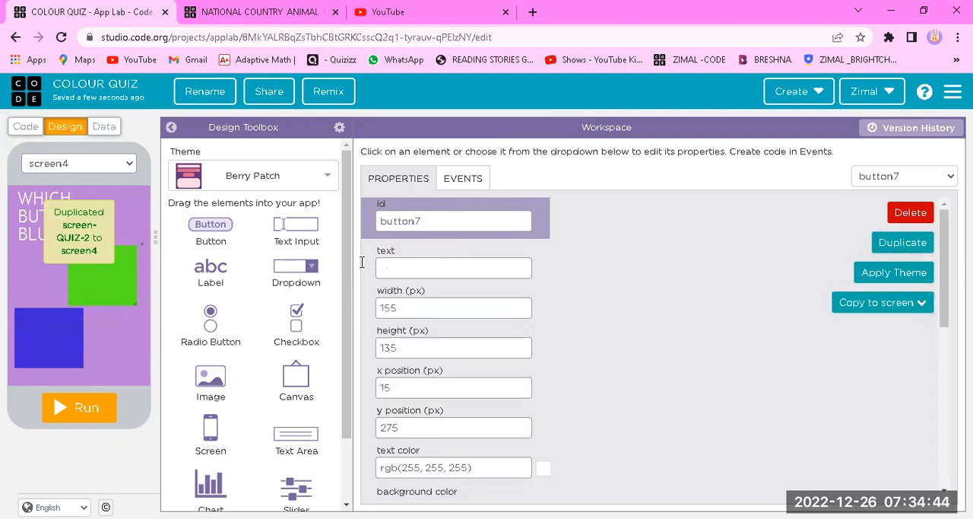
pyautogui.click(126, 334)
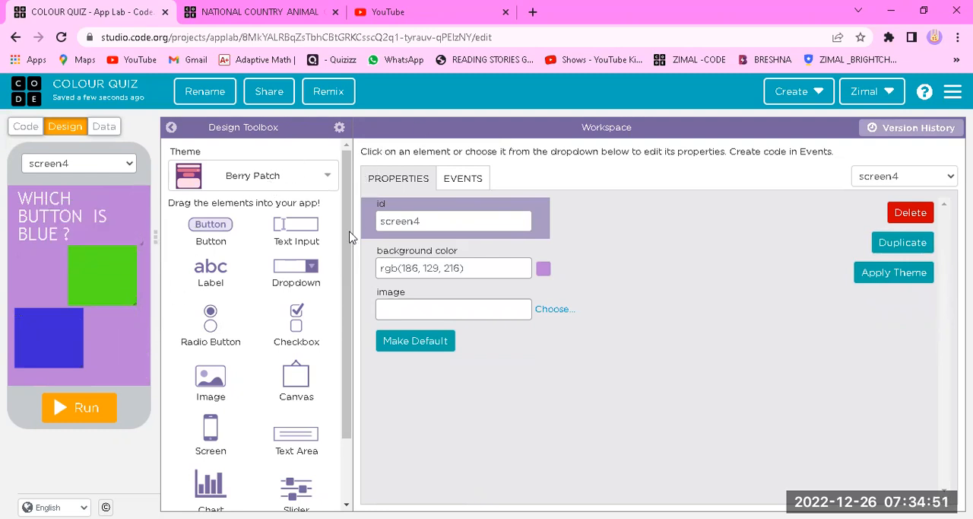
# Rename the duplicated screen's id to screen-QUIZ-3
pyautogui.click(427, 218)
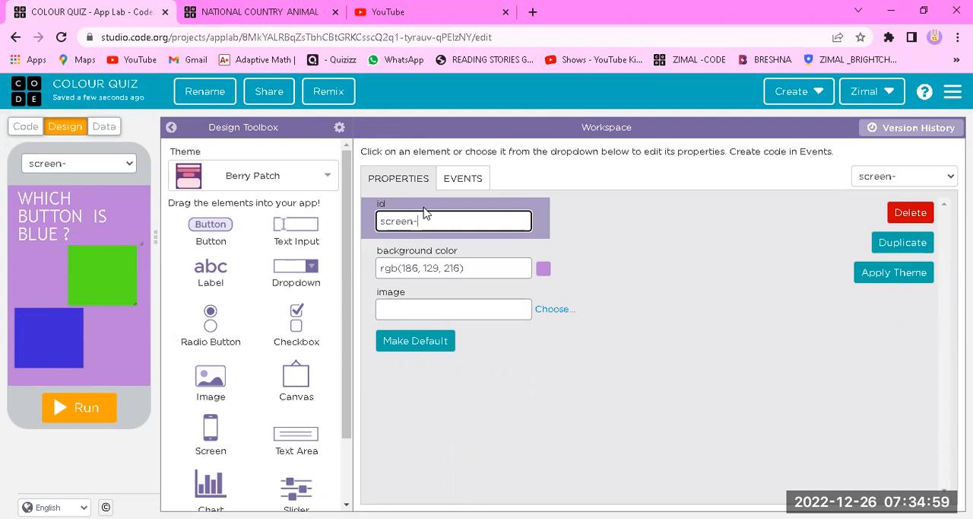
pyautogui.write('QUIZ-3')
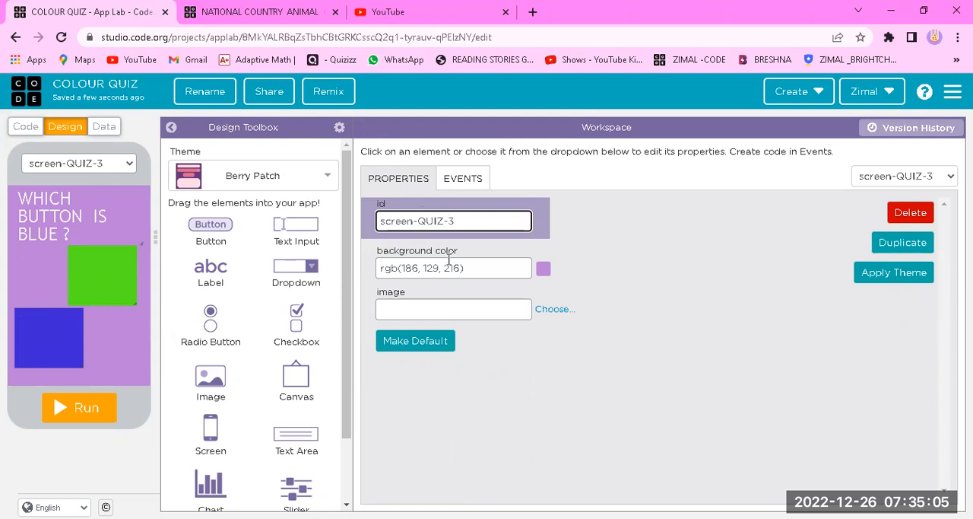
pyautogui.click(492, 371)
# Change the question label's text on screen-QUIZ-3 to "WHICH BUTTON IS ORANGE ?"
pyautogui.click(66, 221)
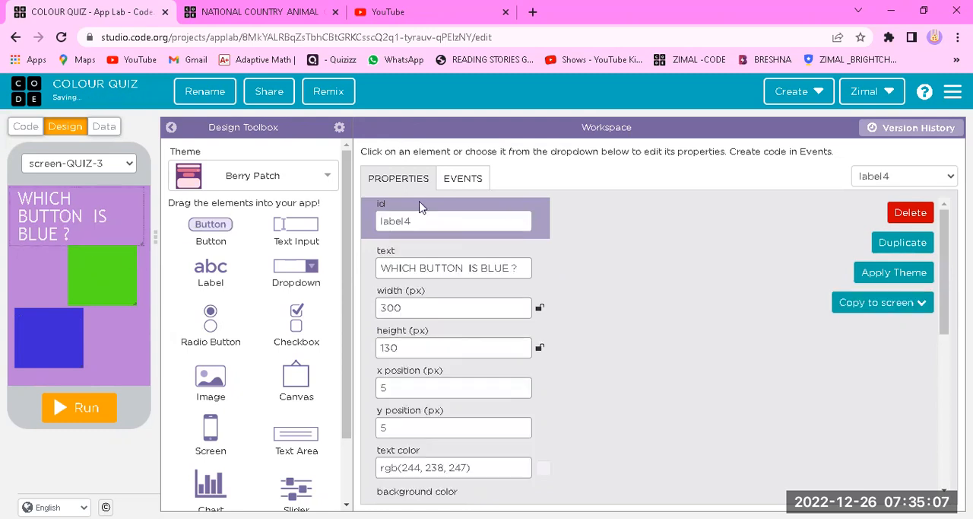
pyautogui.moveTo(480, 270); pyautogui.dragTo(513, 279)
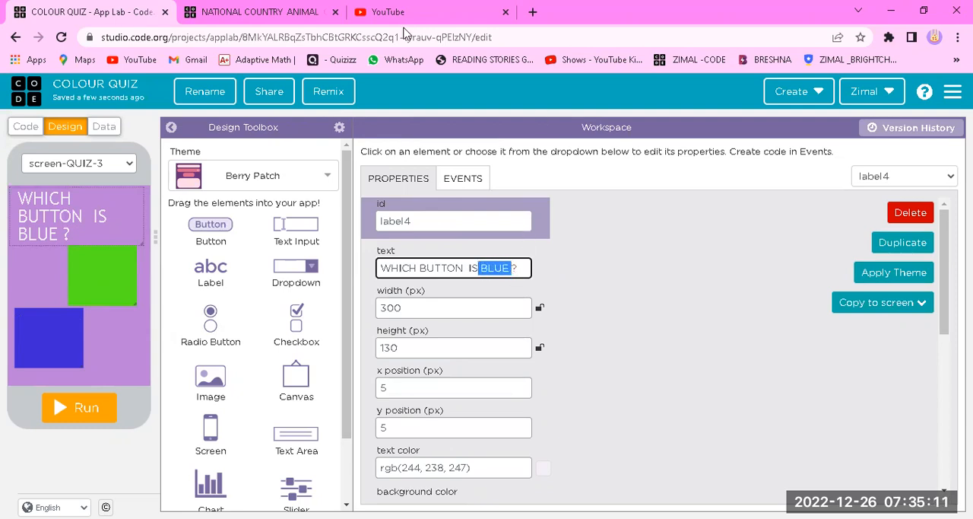
pyautogui.press('BackSpace')
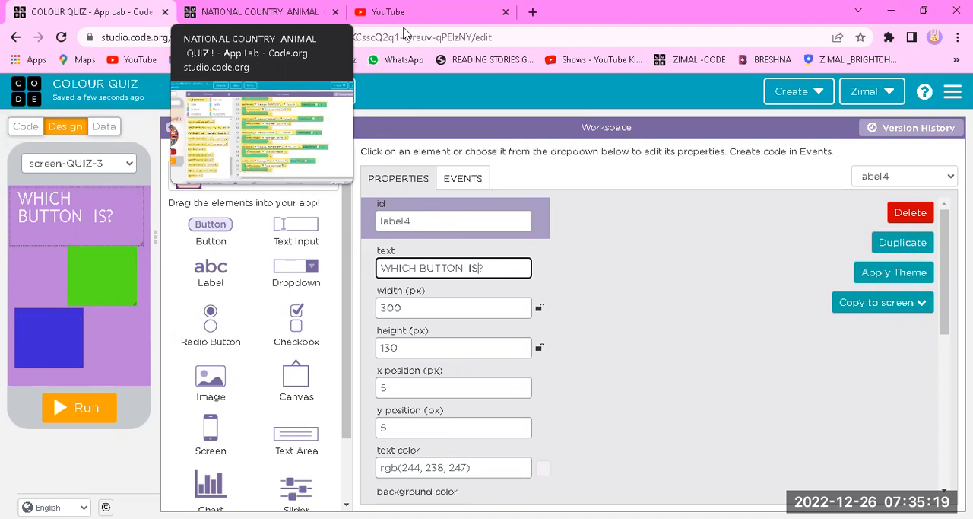
pyautogui.write('ORAN')
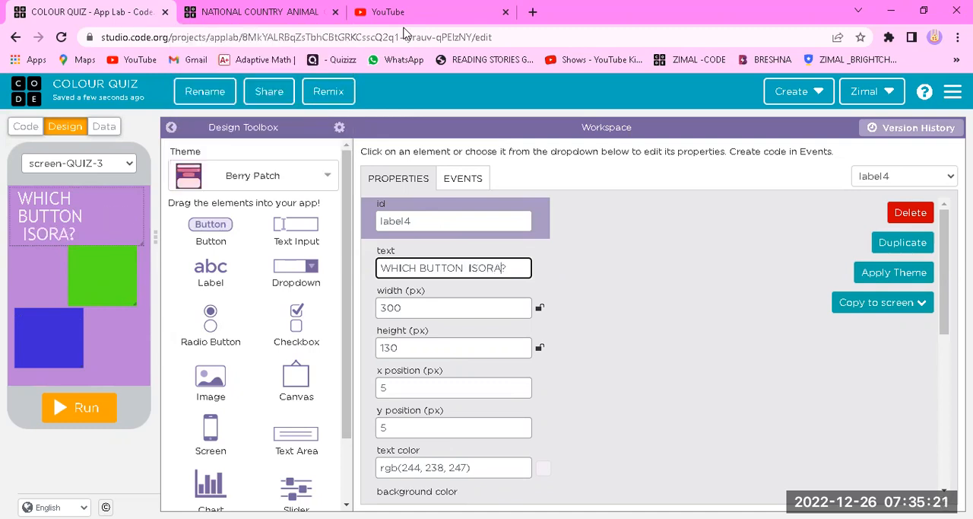
pyautogui.write('GE')
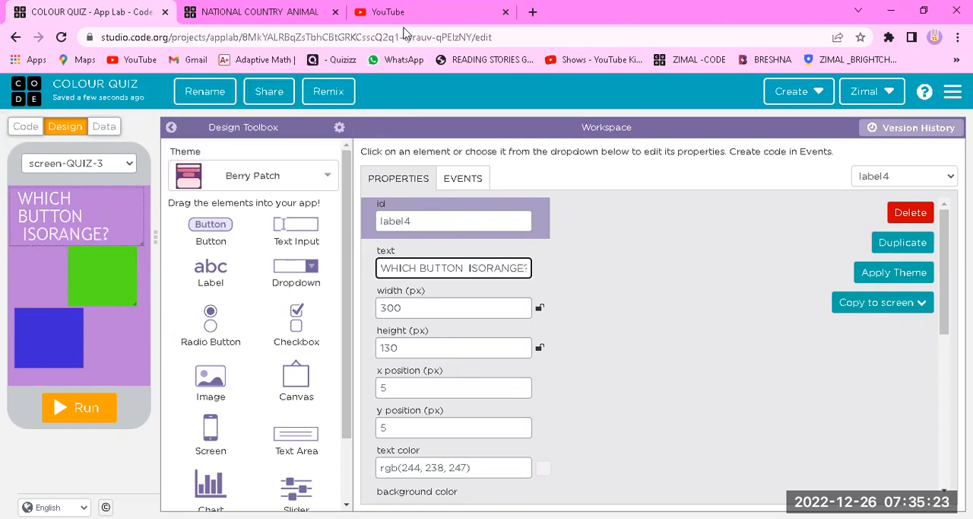
pyautogui.click(477, 267)
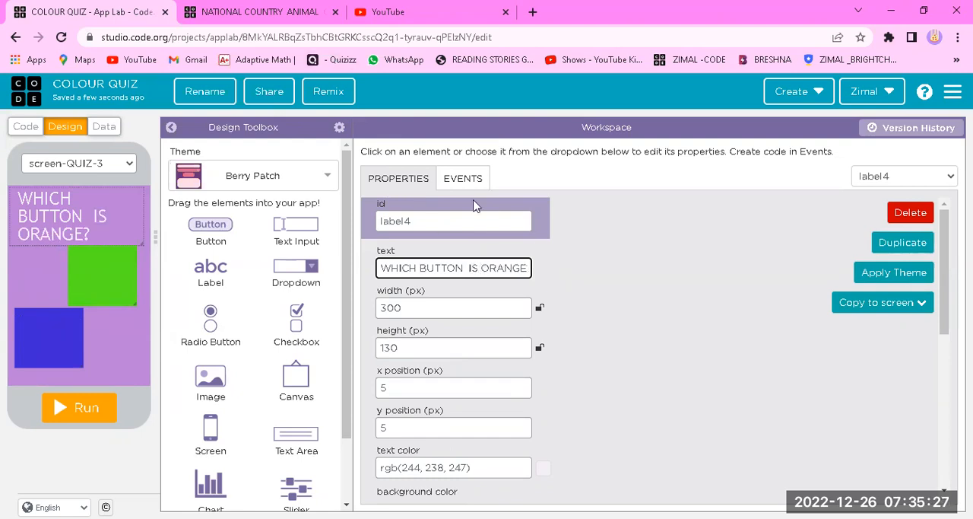
pyautogui.click(629, 370)
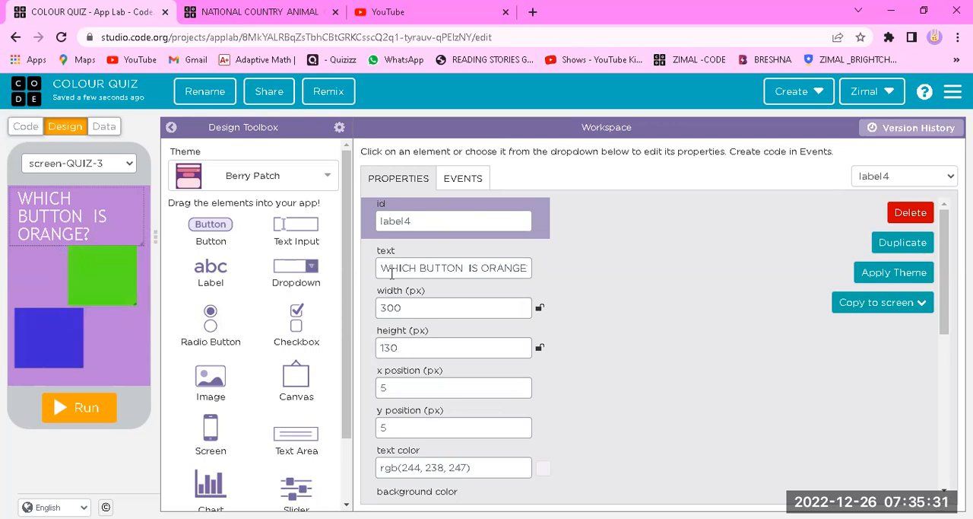
pyautogui.moveTo(392, 274); pyautogui.dragTo(627, 297)
pyautogui.click(522, 268)
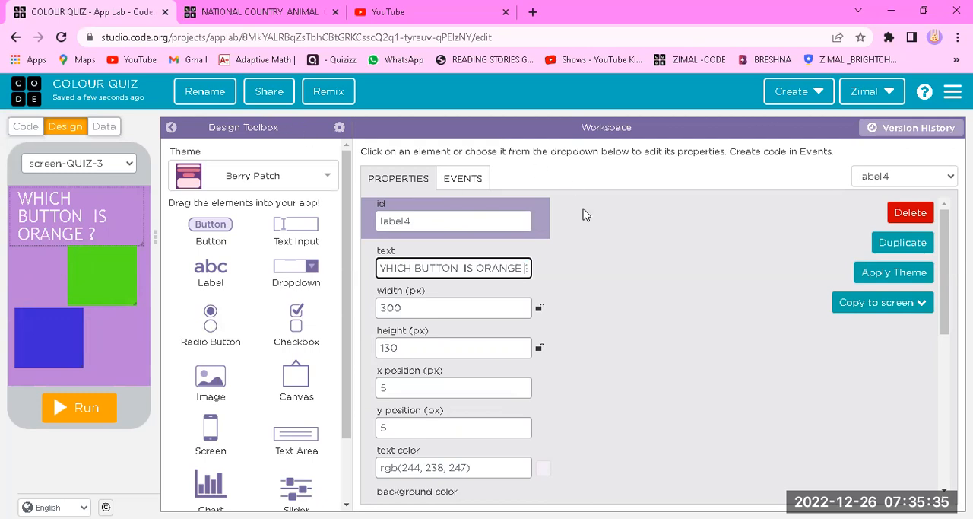
pyautogui.click(556, 354)
# Review the question label's remaining properties and the available font families
pyautogui.scroll(-3, 454, 309)
pyautogui.scroll(-2, 418, 353)
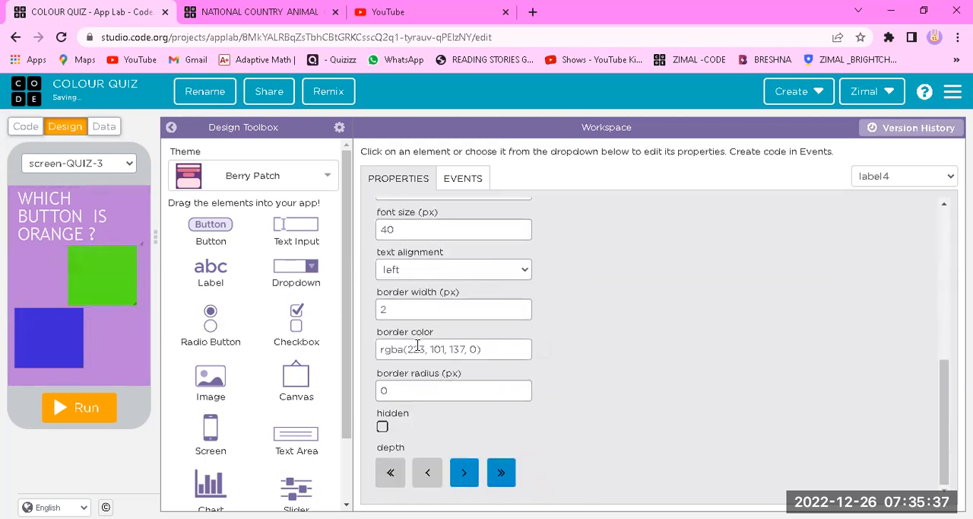
pyautogui.scroll(1, 417, 291)
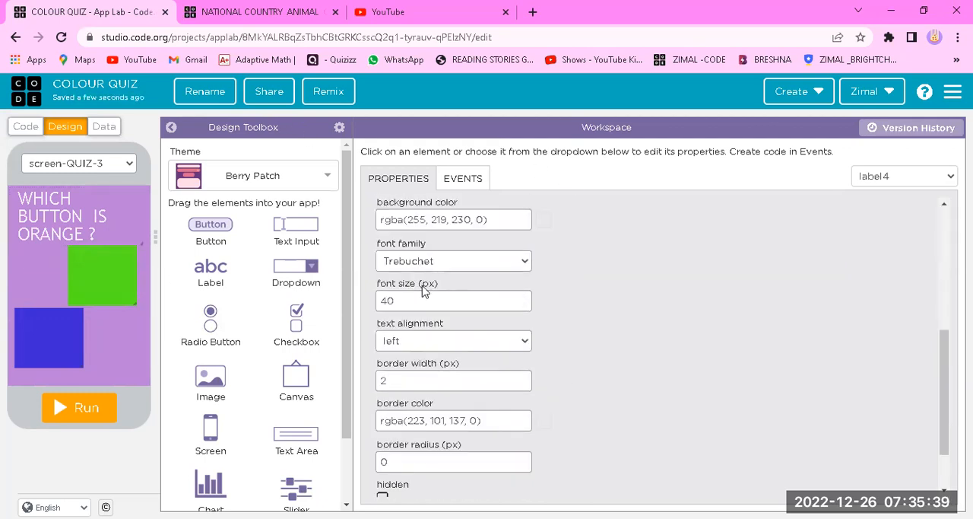
pyautogui.click(421, 266)
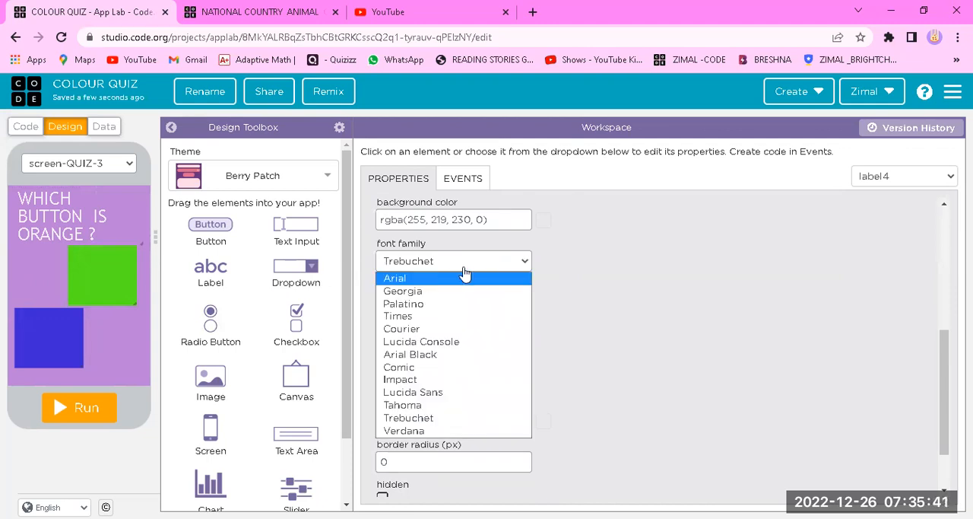
pyautogui.click(686, 239)
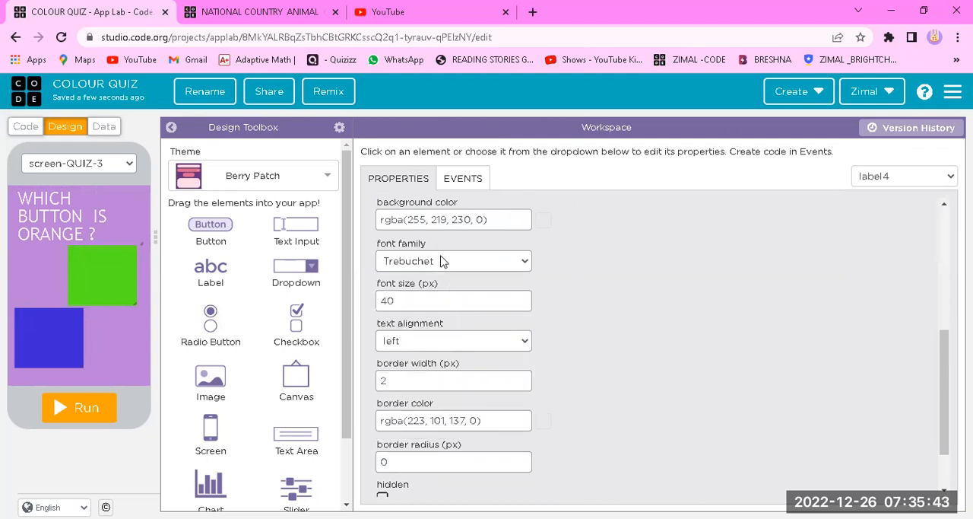
pyautogui.scroll(-1, 443, 266)
pyautogui.scroll(1, 460, 266)
pyautogui.scroll(4, 502, 289)
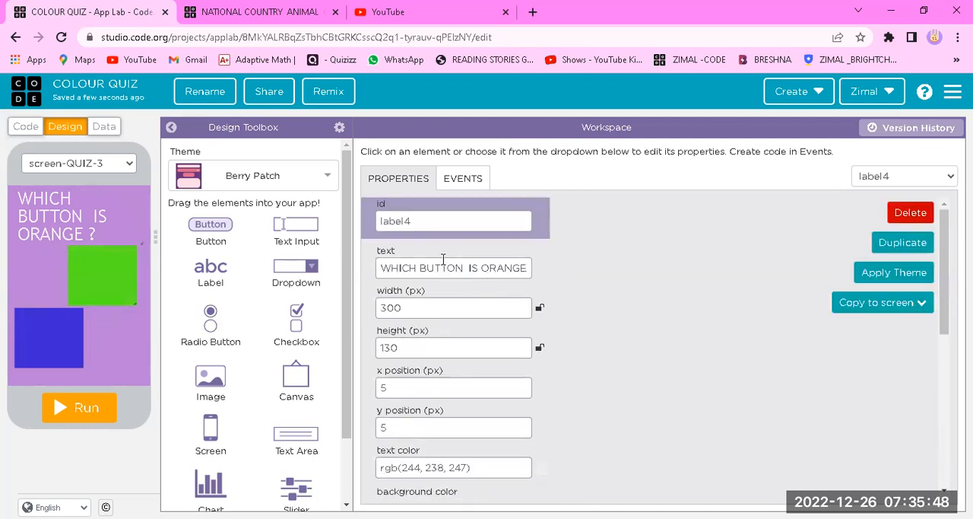
# Rename the green button's id on screen-QUIZ-3 to button-ORANGE
pyautogui.click(129, 280)
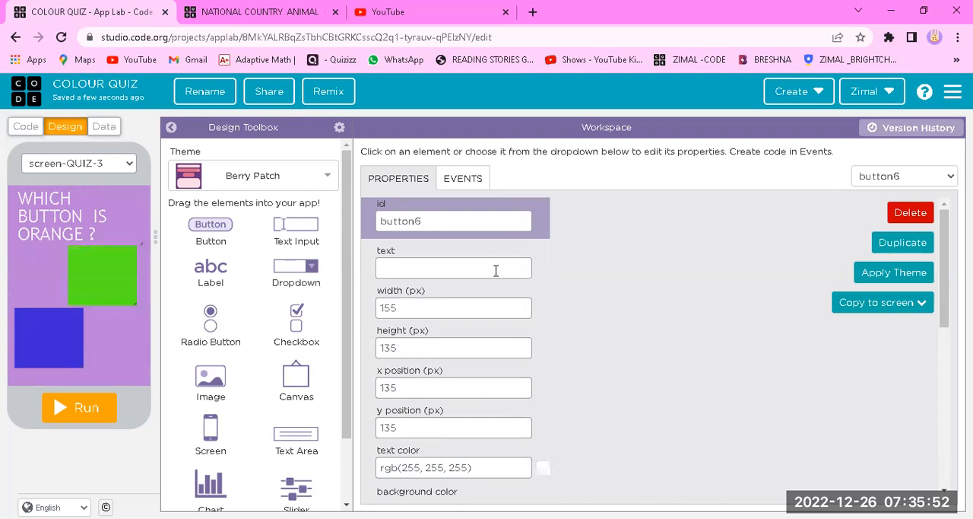
pyautogui.click(478, 218)
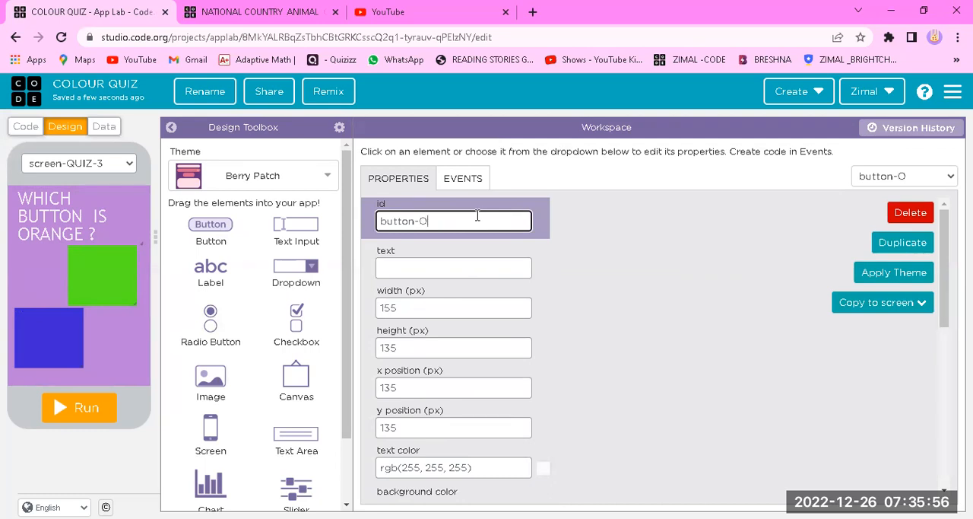
pyautogui.write('-ORANGE')
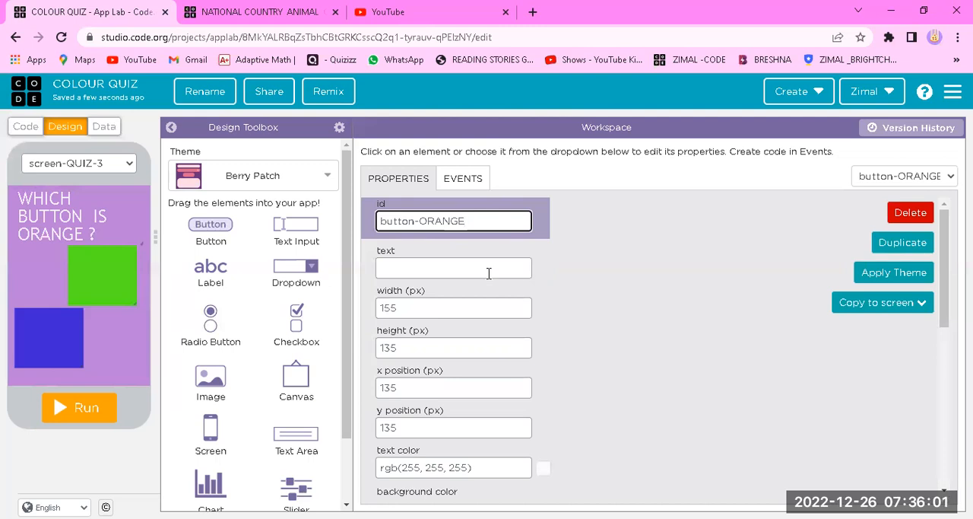
pyautogui.click(671, 331)
# Set the background color of button-ORANGE to orange #e8771b
pyautogui.scroll(-3, 608, 317)
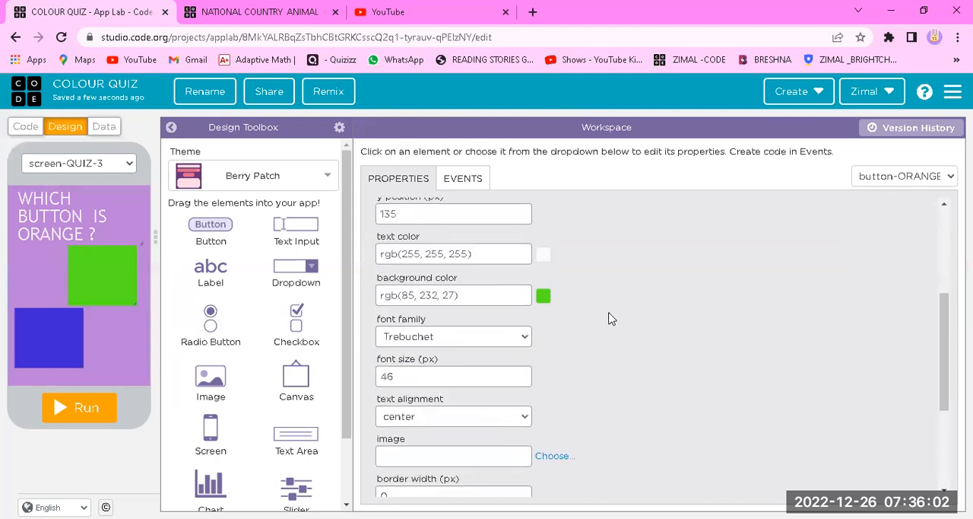
pyautogui.click(543, 296)
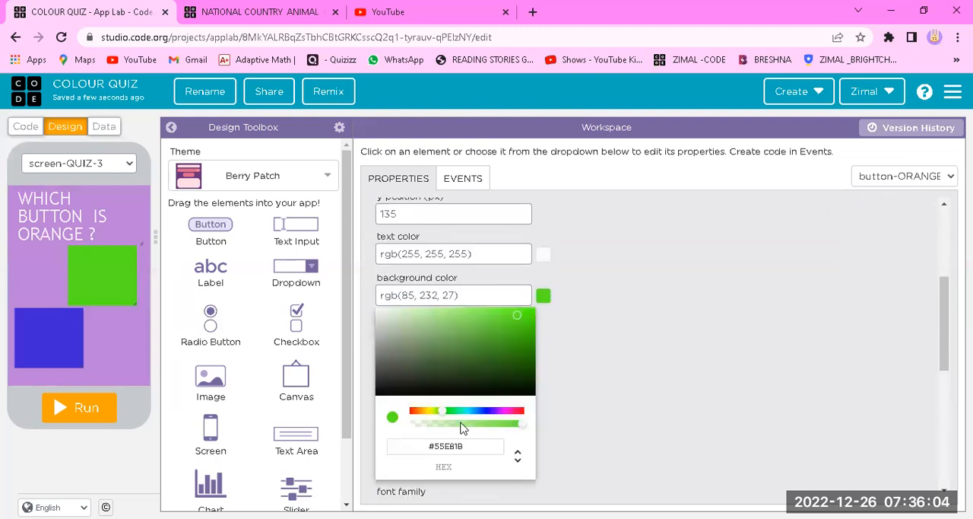
pyautogui.click(417, 411)
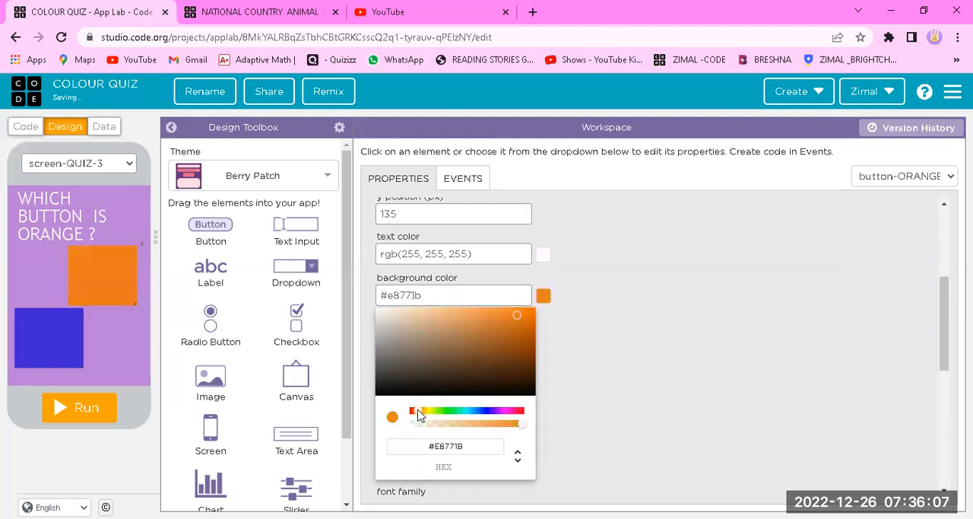
pyautogui.click(713, 338)
# Rename the blue button's id on screen-QUIZ-3 to button-GREY
pyautogui.click(29, 331)
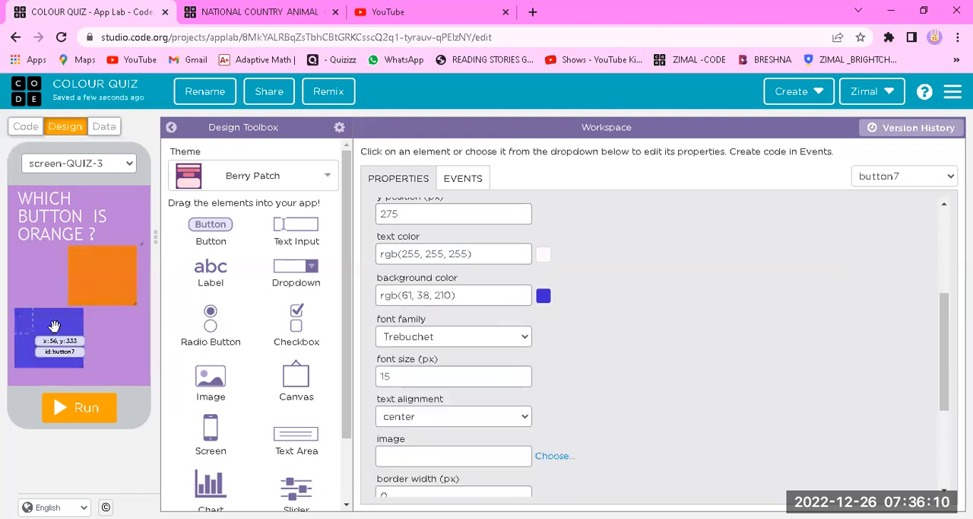
pyautogui.scroll(-1, 470, 256)
pyautogui.scroll(2, 470, 257)
pyautogui.click(450, 218)
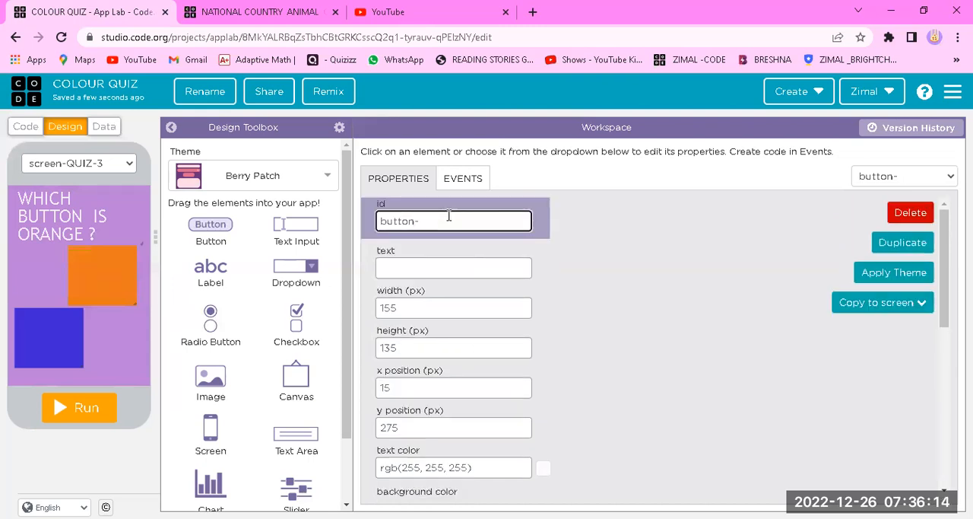
pyautogui.write('-Y')
# Set the background color of button-GREY to grey #81818a
pyautogui.scroll(-5, 623, 258)
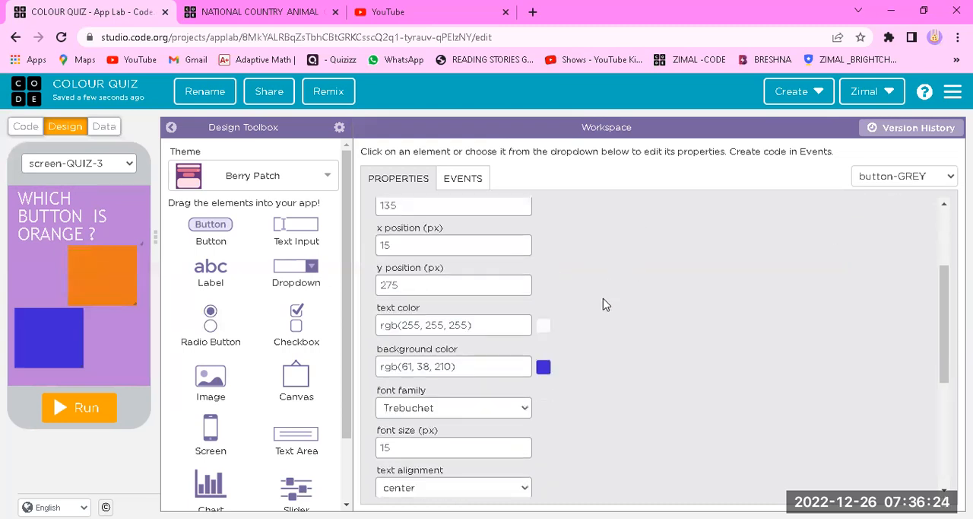
pyautogui.click(544, 298)
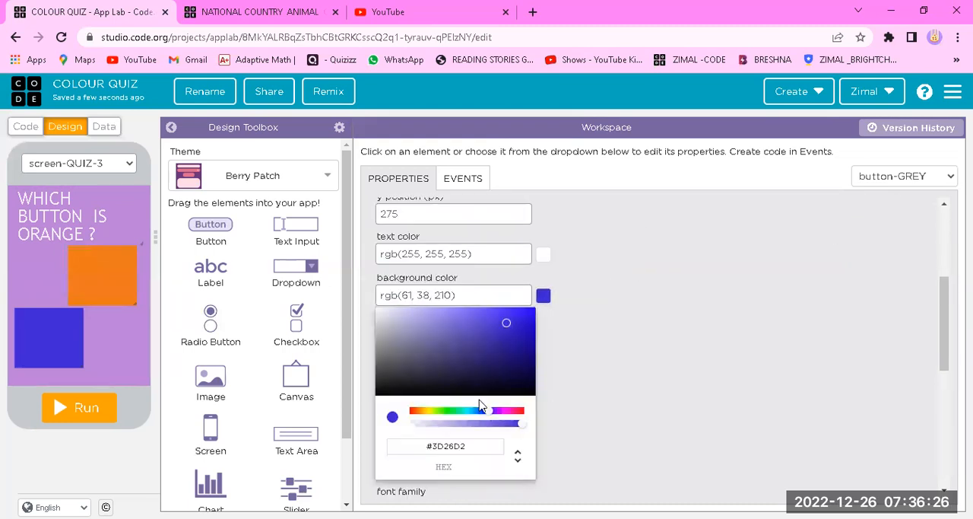
pyautogui.click(388, 378)
pyautogui.moveTo(388, 375); pyautogui.dragTo(384, 347)
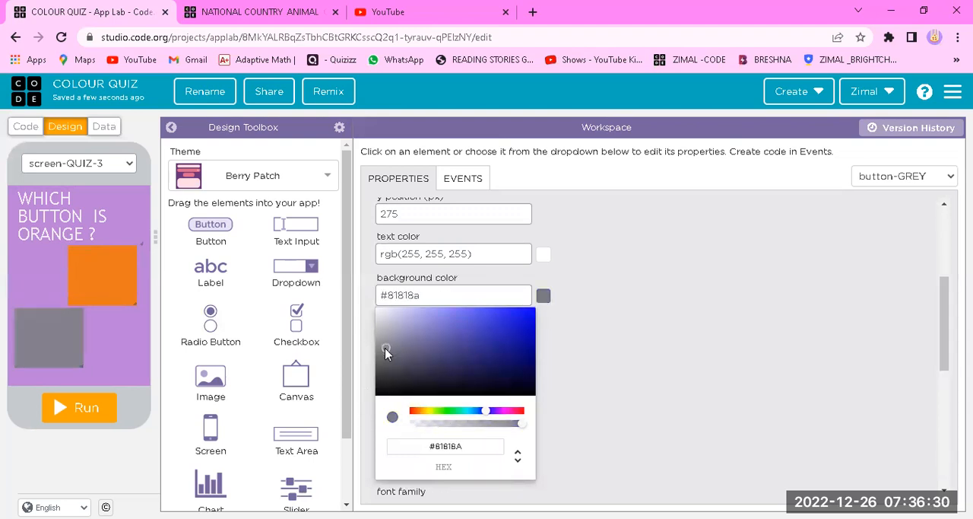
pyautogui.click(834, 344)
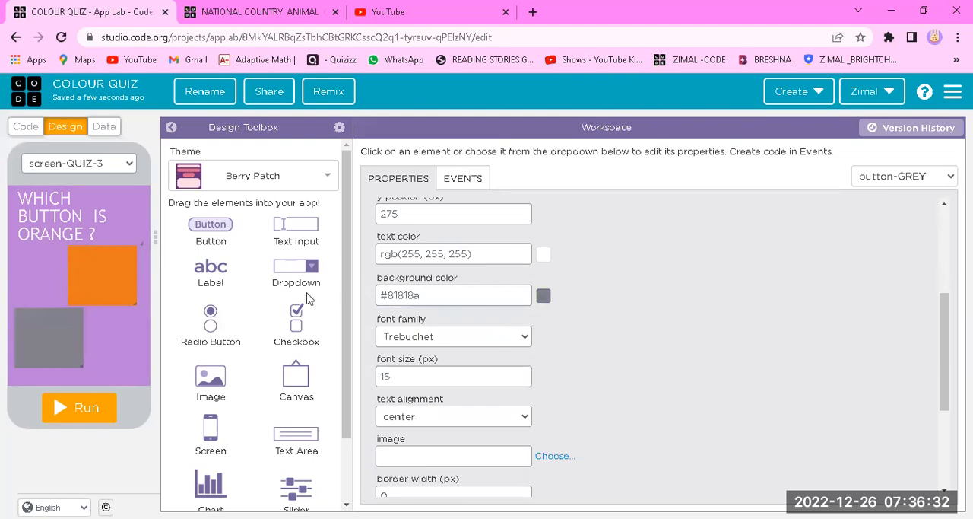
pyautogui.scroll(3, 517, 241)
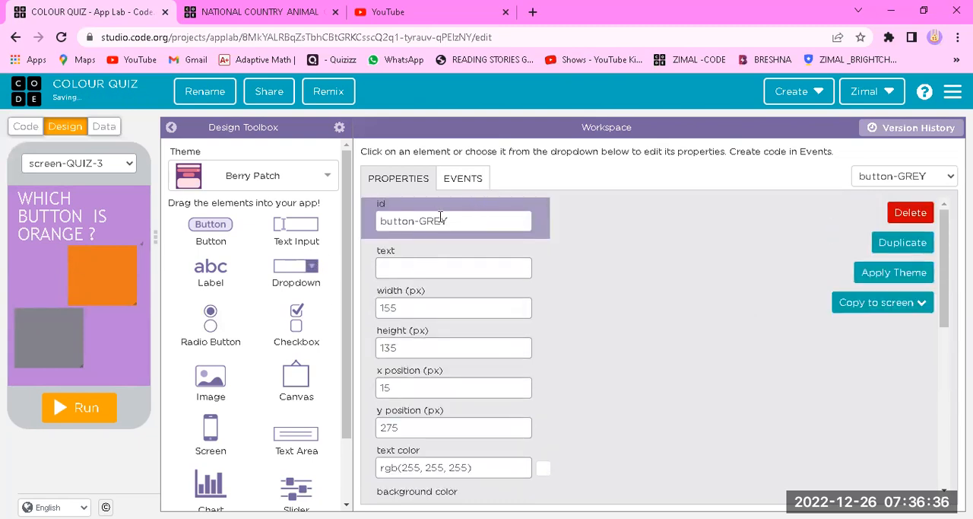
# Add a new blank screen to the app and apply the Playtime theme to it
pyautogui.moveTo(211, 426); pyautogui.dragTo(123, 245)
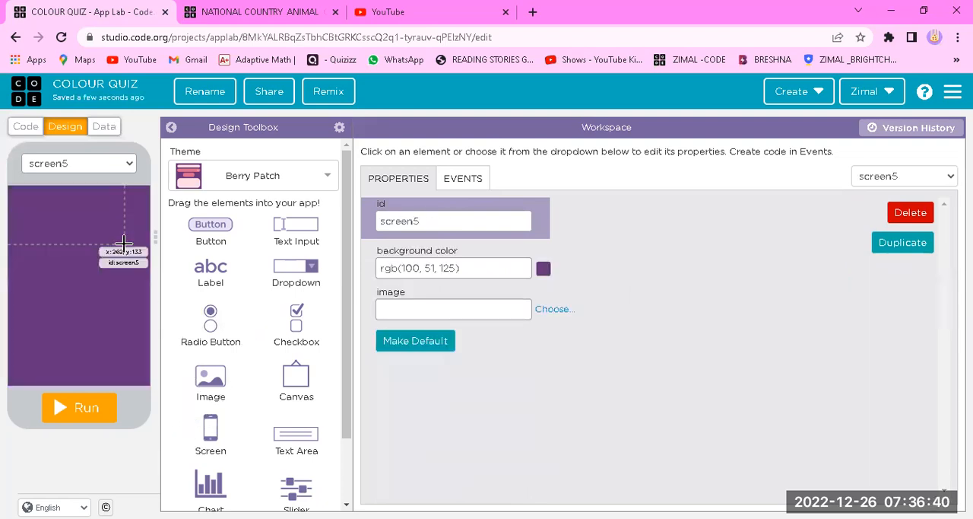
pyautogui.click(279, 177)
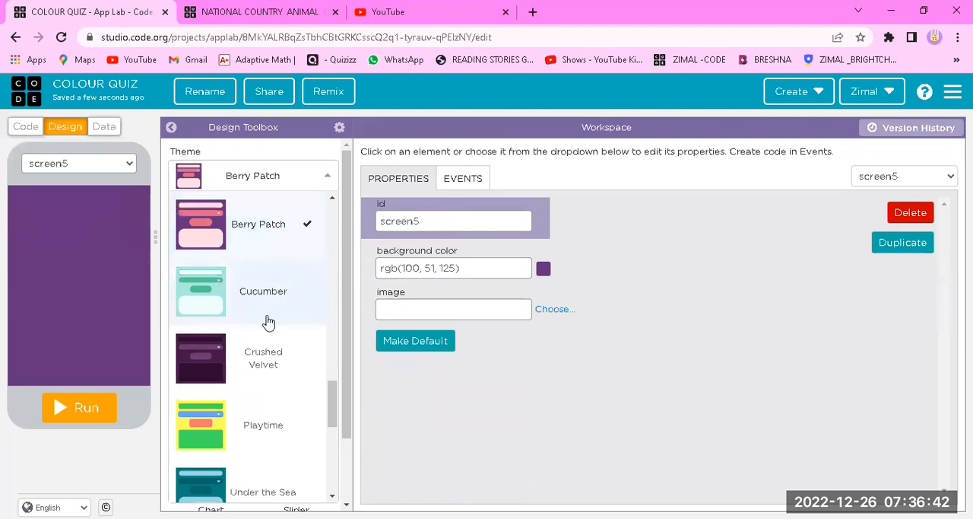
pyautogui.click(286, 415)
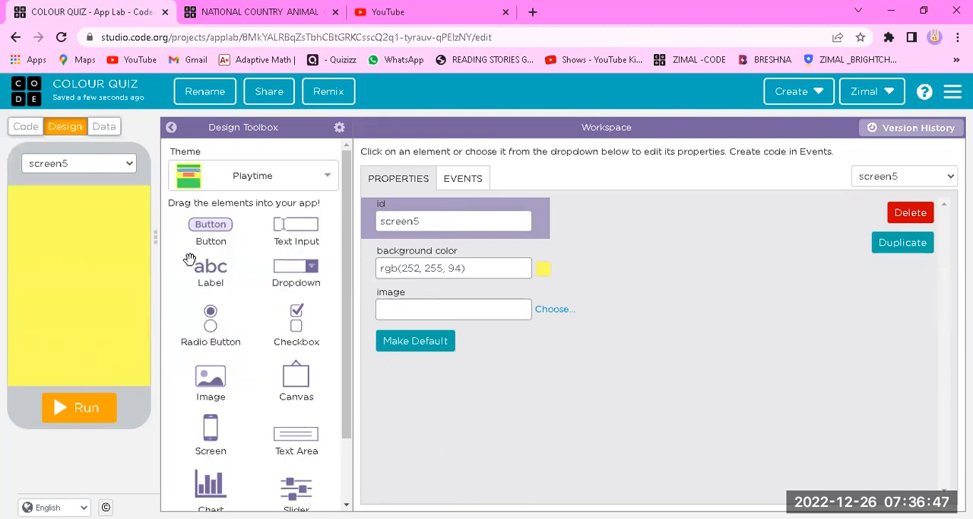
# Add a label to the new yellow screen, sized about 320 by 250 px at x 0, y 20
pyautogui.moveTo(211, 267); pyautogui.dragTo(128, 322)
pyautogui.moveTo(121, 291); pyautogui.dragTo(119, 269)
pyautogui.click(426, 222)
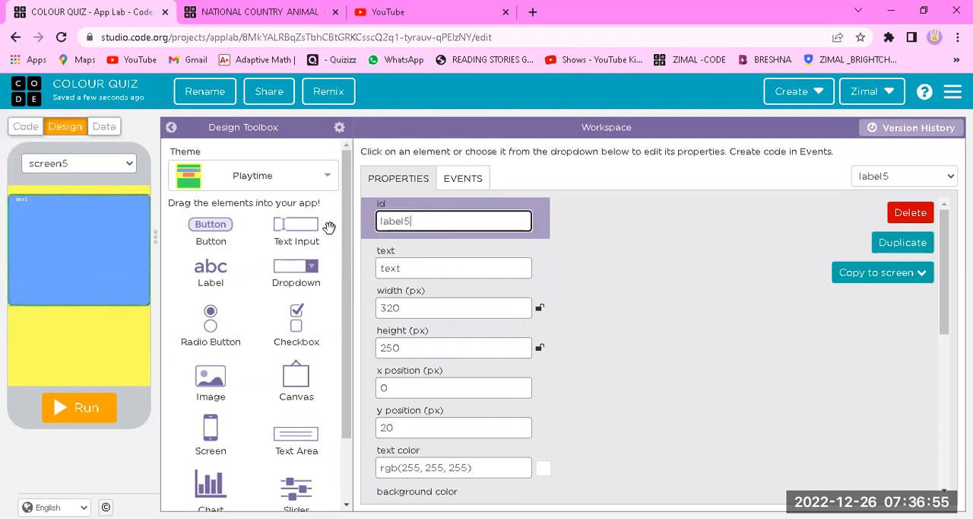
# Set the new label's text to "YOU LOSE !!!"
pyautogui.click(400, 263)
pyautogui.press('BackSpace')
pyautogui.press('BackSpace')
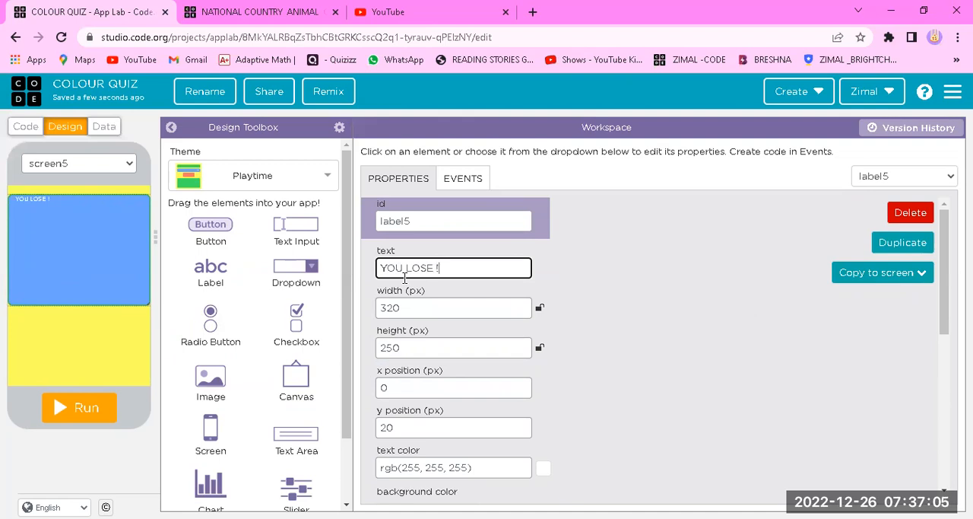
pyautogui.write('!')
pyautogui.press('BackSpace')
# Increase the "YOU LOSE !!!" label's font size to 74 px
pyautogui.scroll(-5, 616, 331)
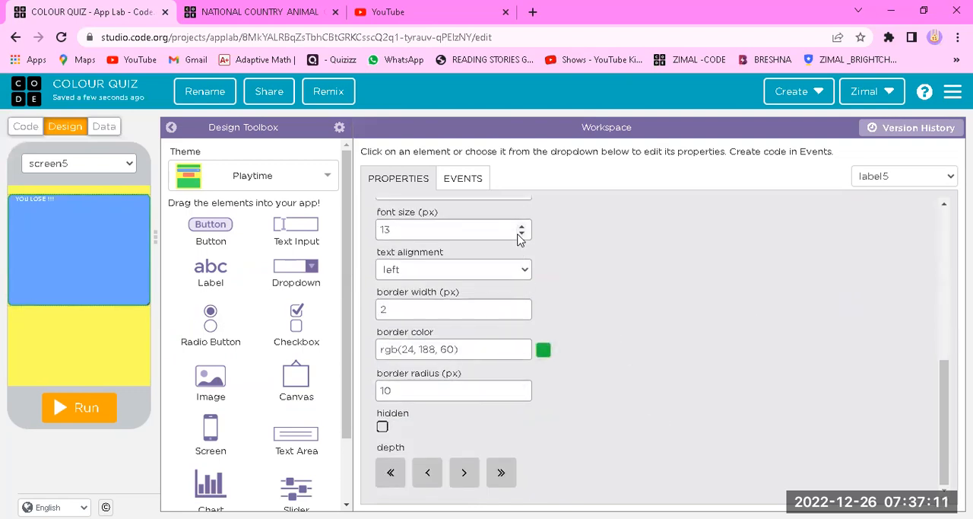
pyautogui.moveTo(524, 231); pyautogui.dragTo(524, 231)
pyautogui.moveTo(523, 228); pyautogui.dragTo(524, 228)
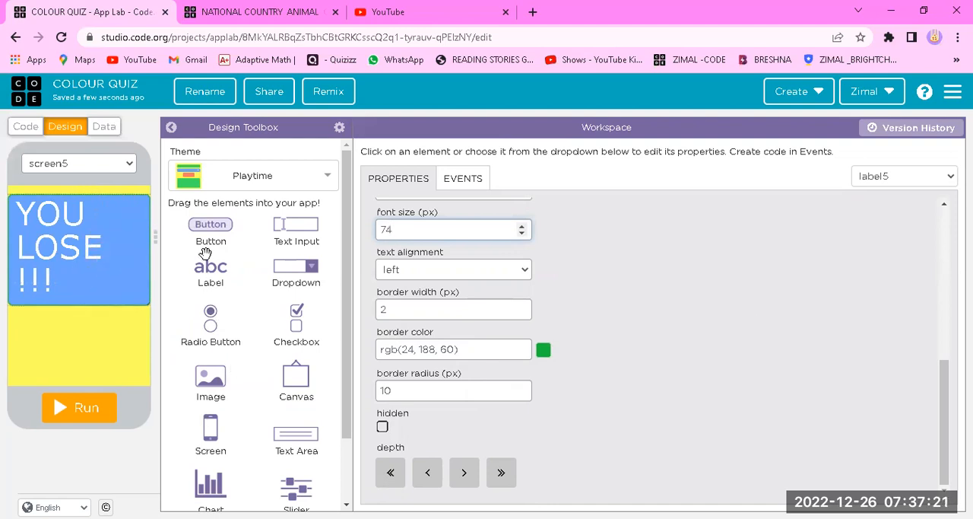
# Add a "TRY AGAIN" button with the id button-TRY, about 215 by 95 px at x 55, y 305, below the label
pyautogui.moveTo(210, 228); pyautogui.dragTo(115, 346)
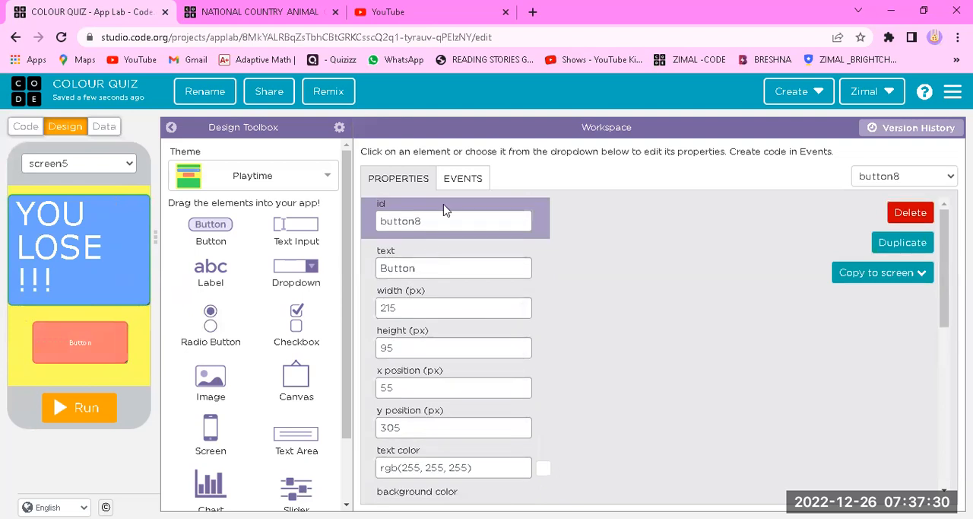
pyautogui.click(445, 222)
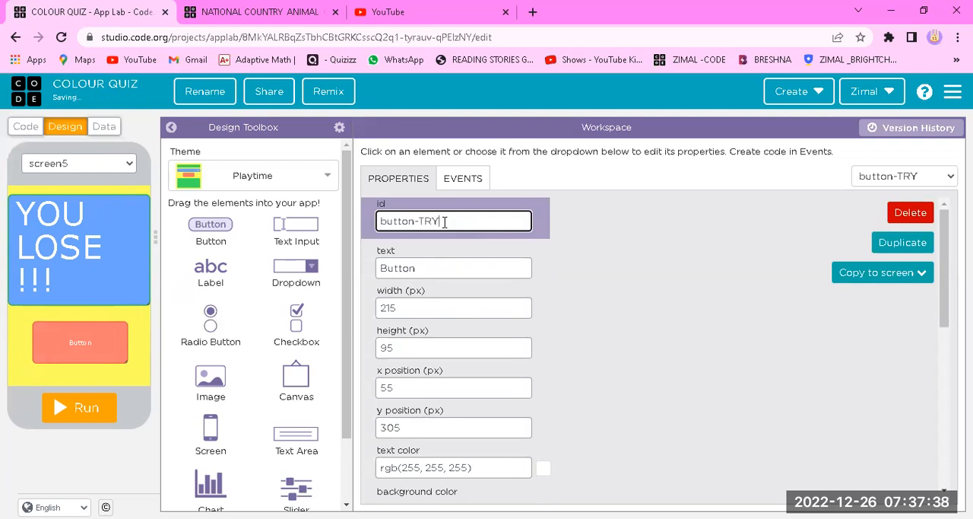
pyautogui.click(446, 269)
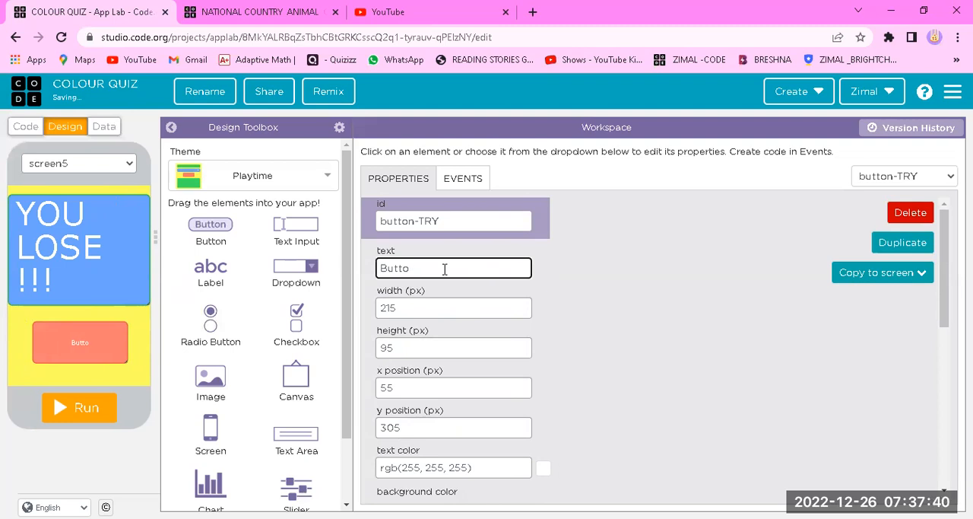
pyautogui.press('BackSpace')
pyautogui.press('BackSpace')
pyautogui.press('BackSpace')
pyautogui.press('BackSpace')
pyautogui.press('BackSpace')
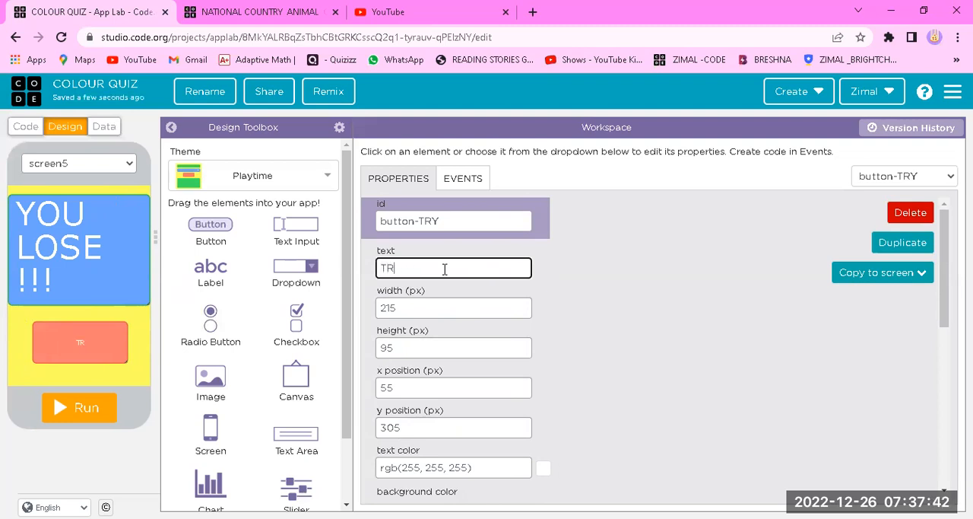
pyautogui.write('TRY AGAIN')
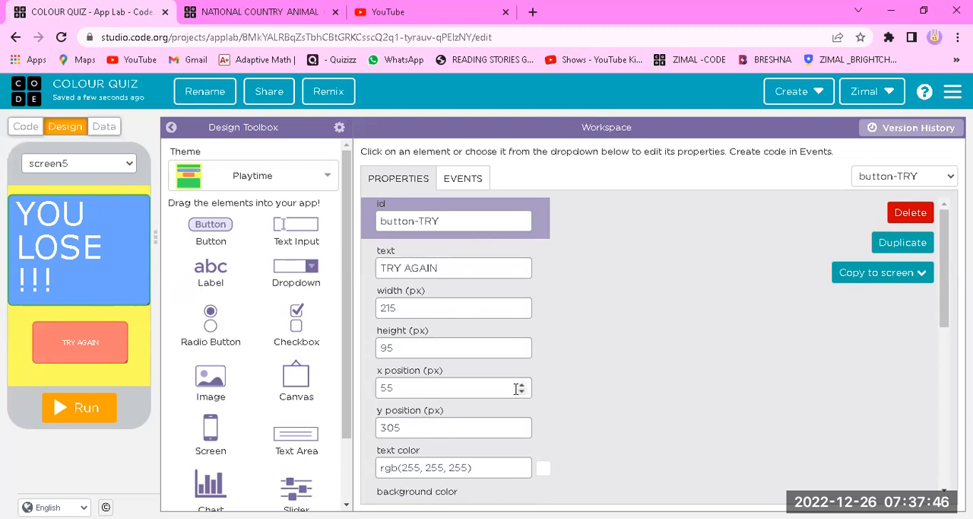
# Set the "TRY AGAIN" button's font size to 29 px
pyautogui.scroll(-6, 517, 390)
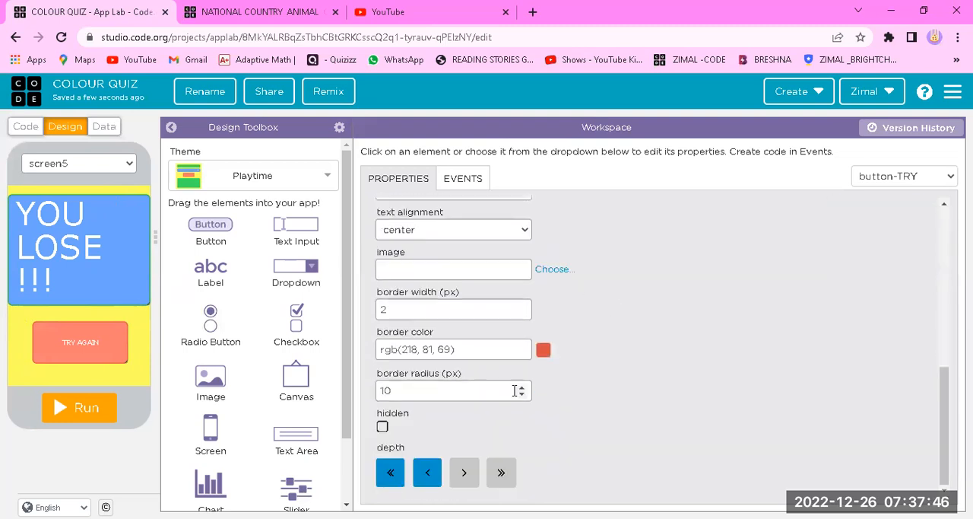
pyautogui.scroll(1, 522, 304)
pyautogui.click(522, 258)
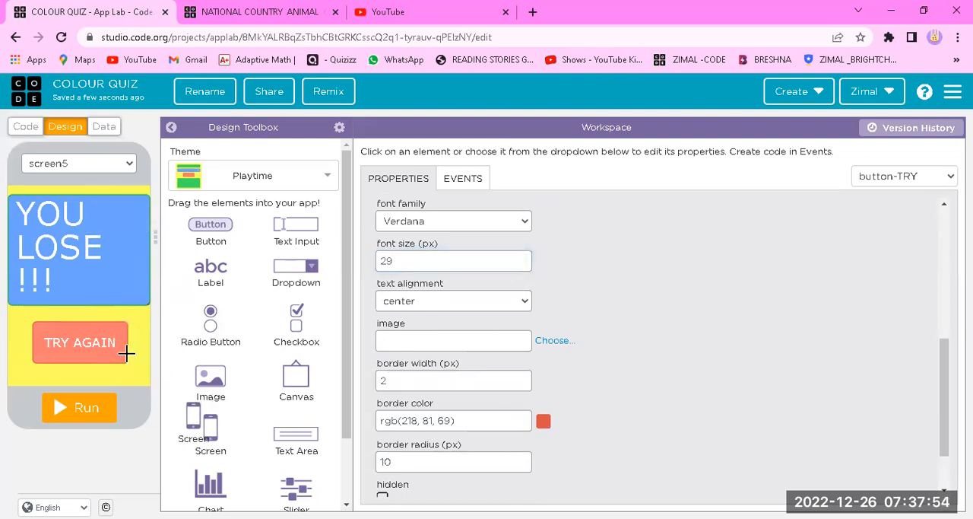
# Rename the id of the "YOU LOSE !!!" screen to screen-LOSE
pyautogui.click(18, 341)
pyautogui.click(439, 220)
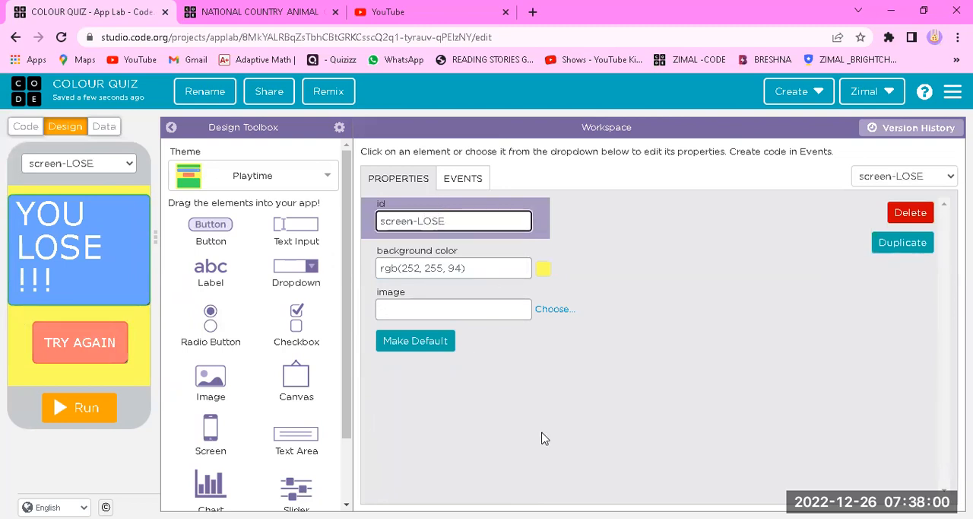
# Duplicate the screen-LOSE screen and apply the Coral Reef theme to the copy
pyautogui.click(880, 251)
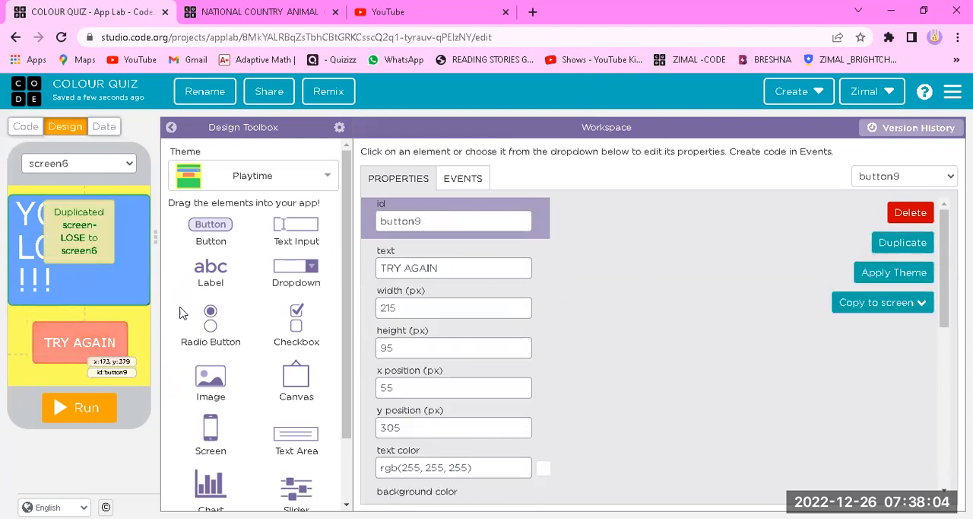
pyautogui.click(294, 186)
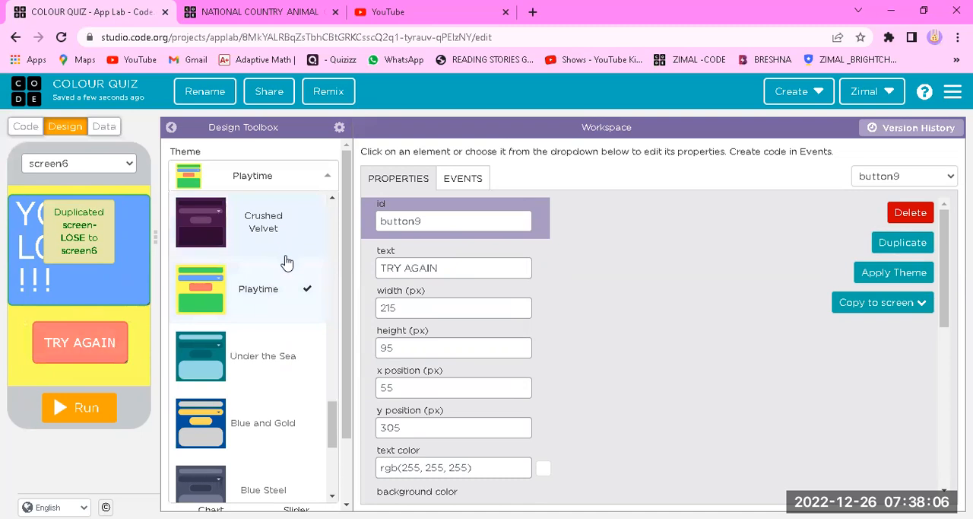
pyautogui.scroll(-3, 289, 266)
pyautogui.click(277, 265)
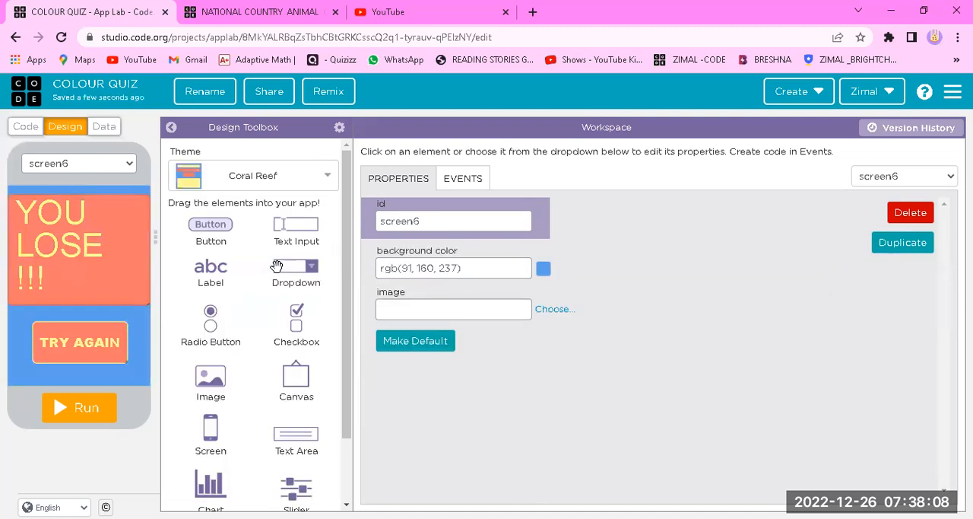
# Change the large label's text on the duplicated screen to "YOU WON !!!"
pyautogui.click(98, 259)
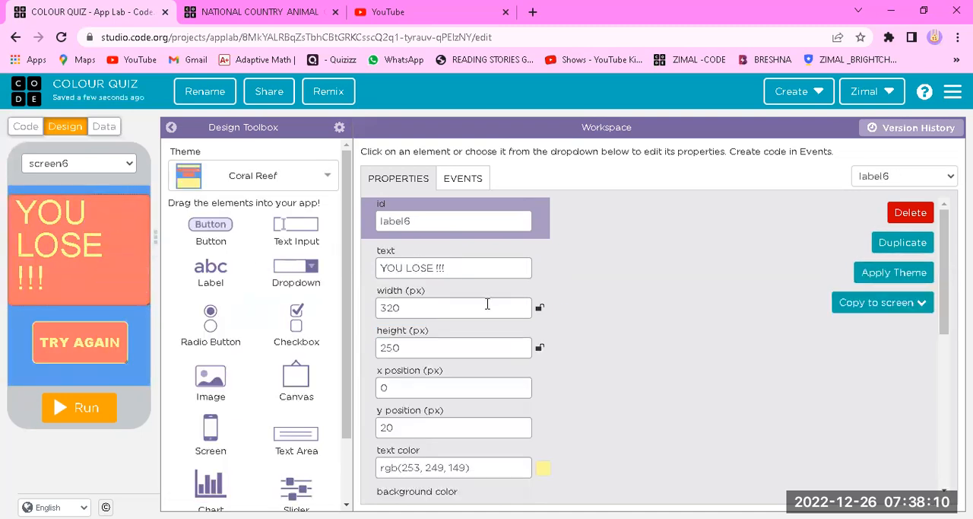
pyautogui.click(465, 271)
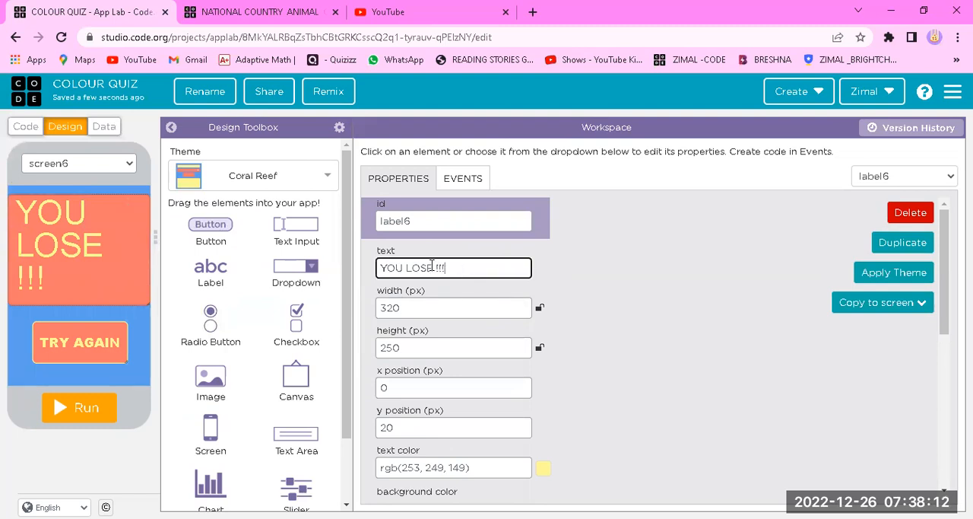
pyautogui.press('BackSpace')
pyautogui.press('BackSpace')
pyautogui.press('BackSpace')
pyautogui.press('BackSpace')
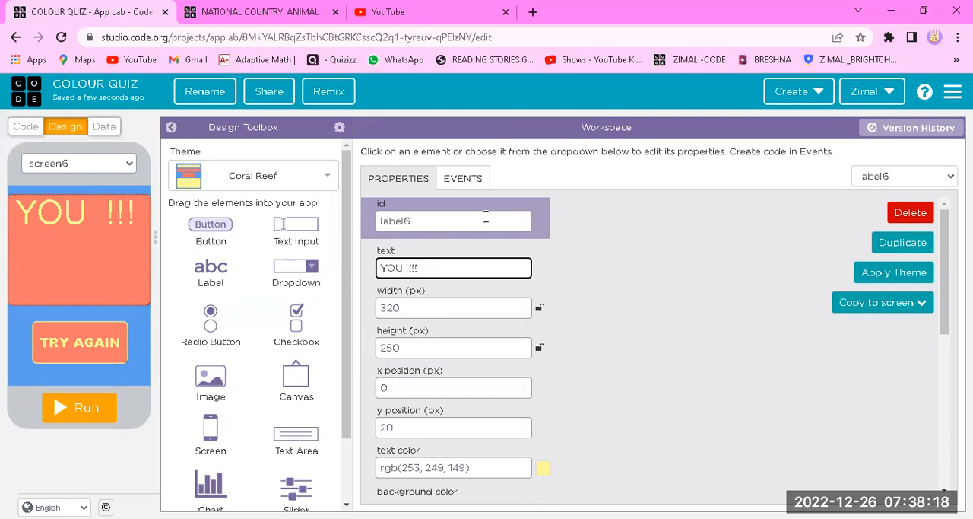
pyautogui.write('WON')
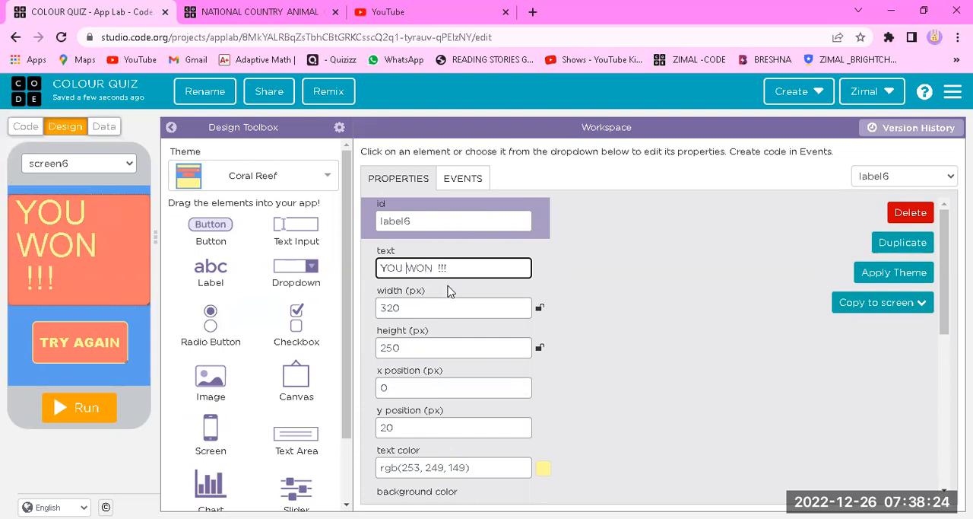
pyautogui.click(660, 327)
# Change the button's text on the duplicated screen to "PLAY AGAIN"
pyautogui.scroll(-1, 258, 273)
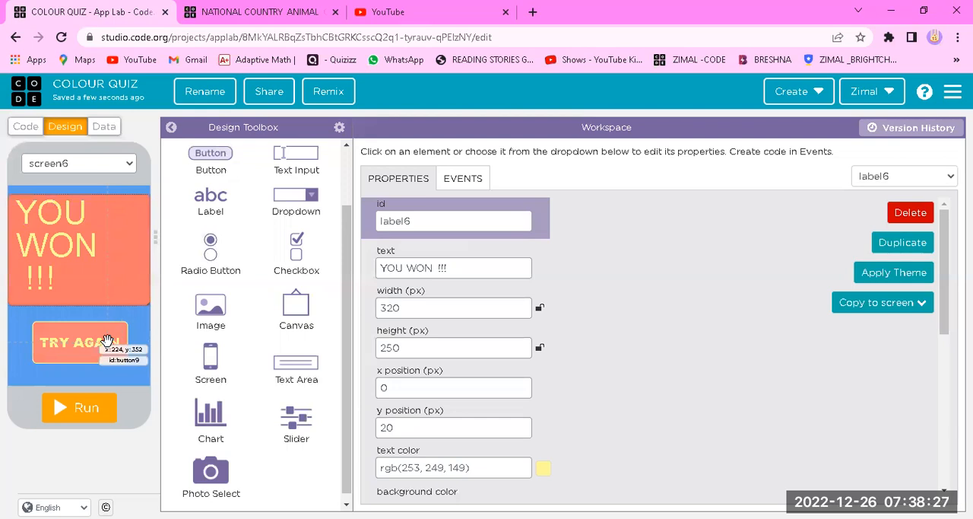
pyautogui.click(114, 343)
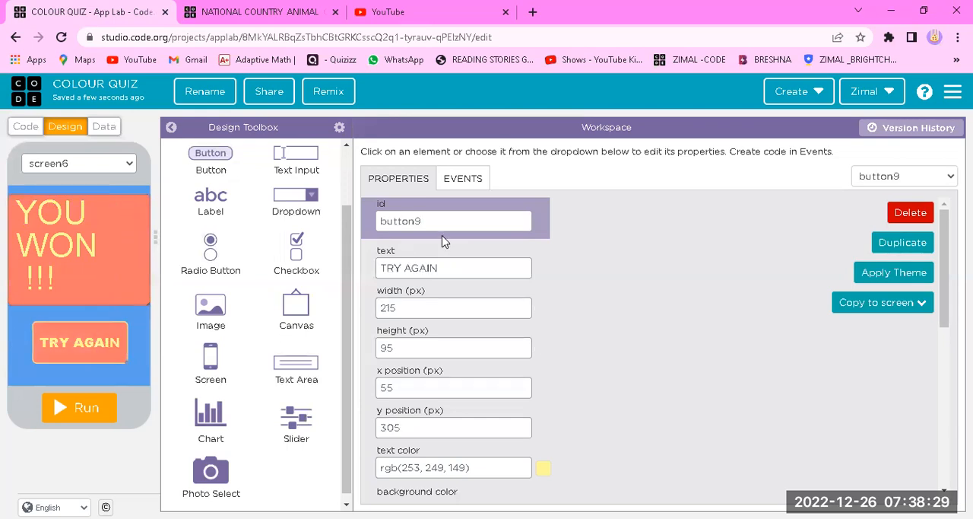
pyautogui.click(400, 266)
pyautogui.press('BackSpace')
pyautogui.press('BackSpace')
pyautogui.press('BackSpace')
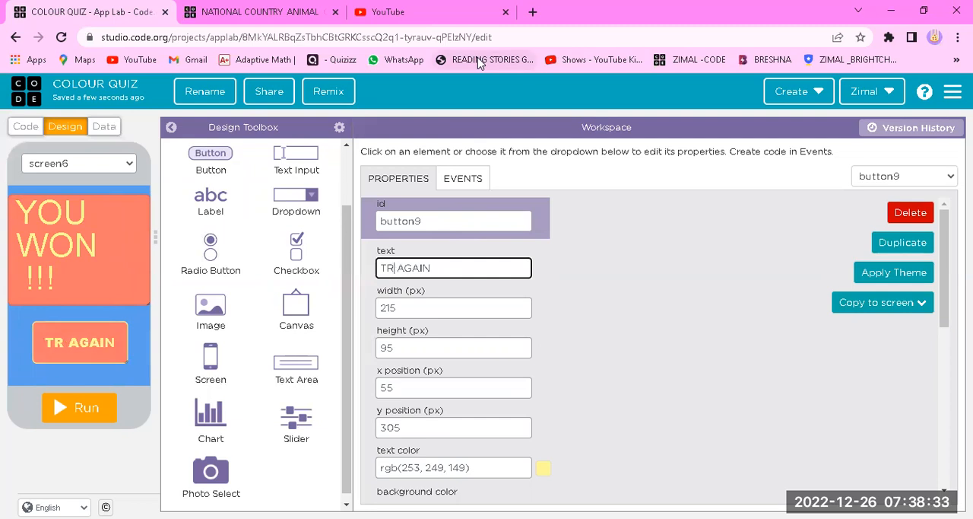
pyautogui.write('PLAY')
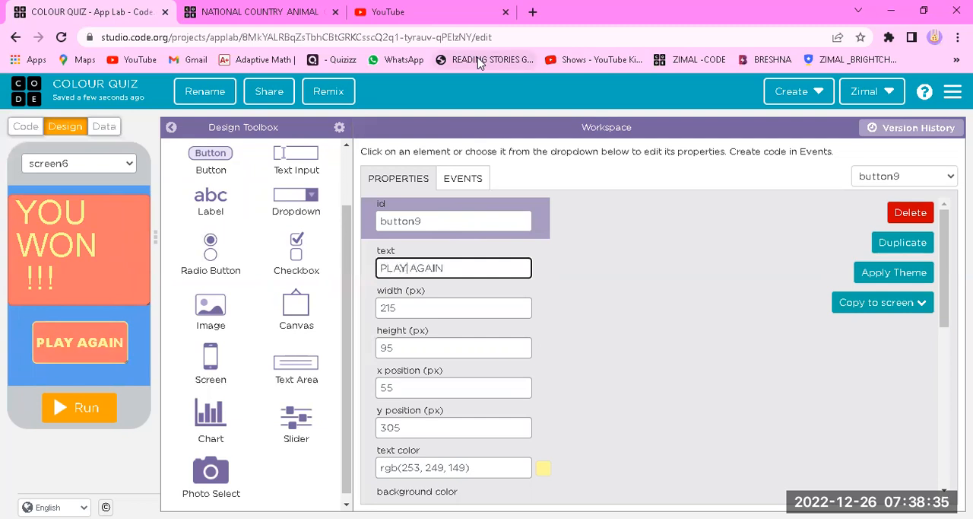
# Set the "PLAY AGAIN" button's id to button-PLAY
pyautogui.click(450, 219)
pyautogui.press('BackSpace')
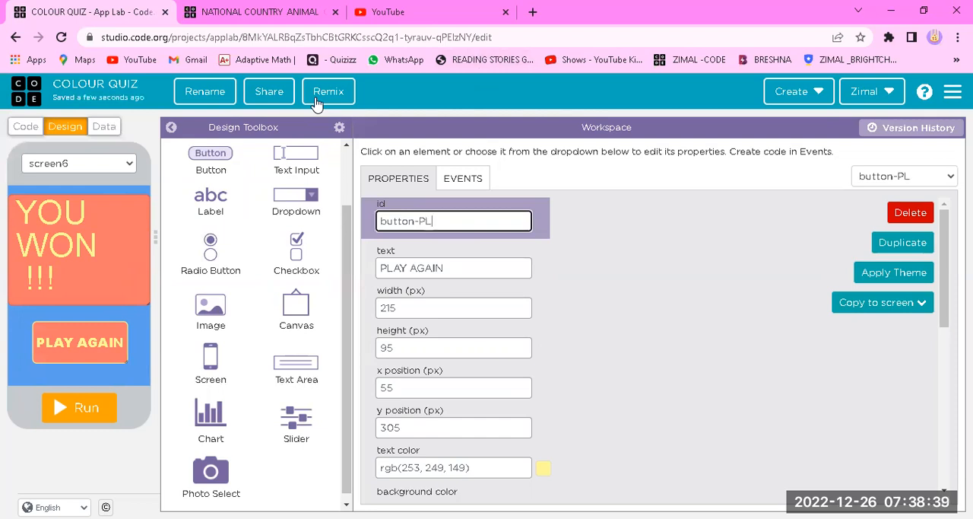
pyautogui.moveTo(662, 343); pyautogui.dragTo(371, 354)
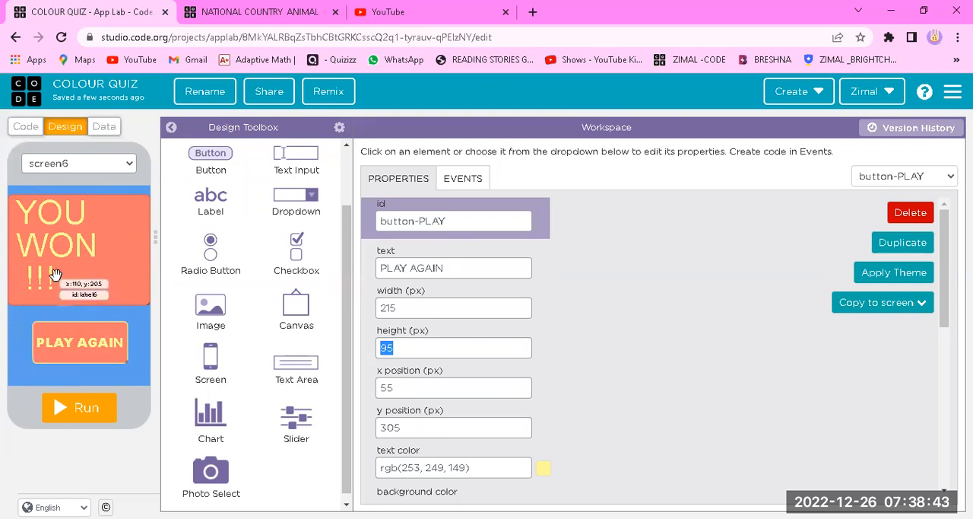
pyautogui.click(558, 287)
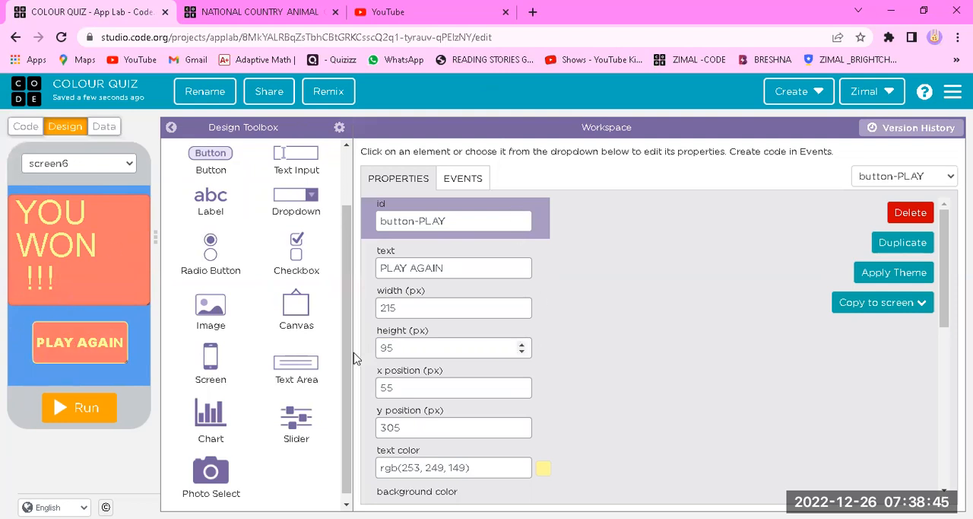
# Rename the id of the "YOU WON !!!" screen to screen-WIN
pyautogui.click(19, 340)
pyautogui.click(435, 221)
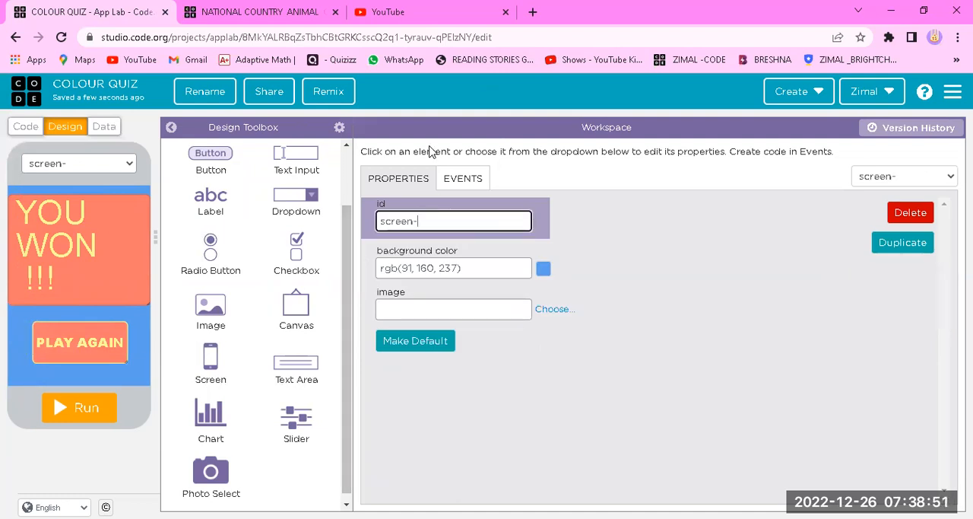
pyautogui.click(705, 373)
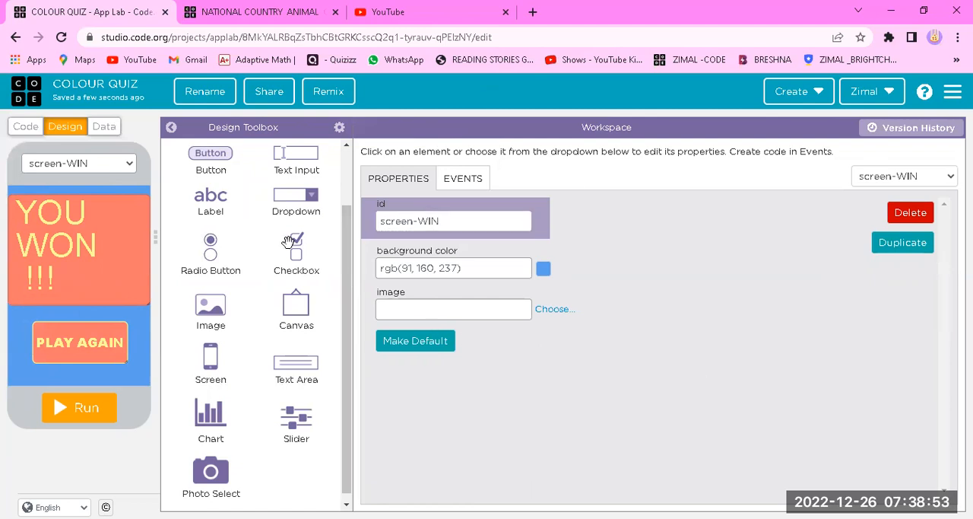
# Switch to the app's code and add an onEvent click block to the empty workspace
pyautogui.click(23, 126)
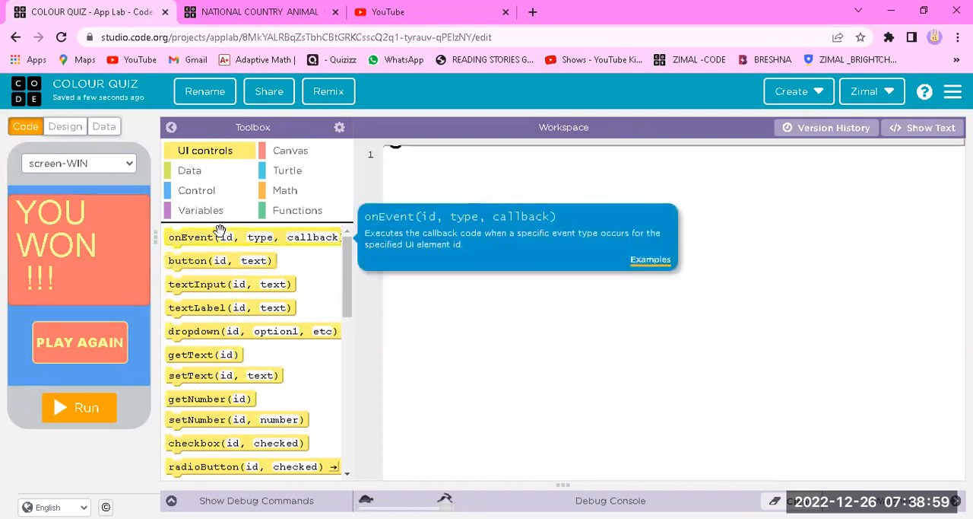
pyautogui.moveTo(212, 236); pyautogui.dragTo(456, 159)
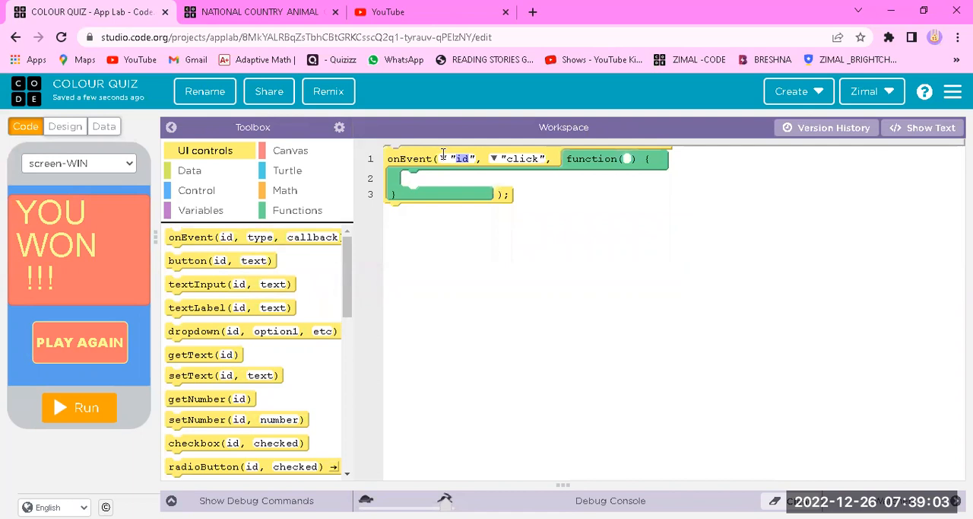
pyautogui.click(444, 158)
pyautogui.scroll(-5, 502, 216)
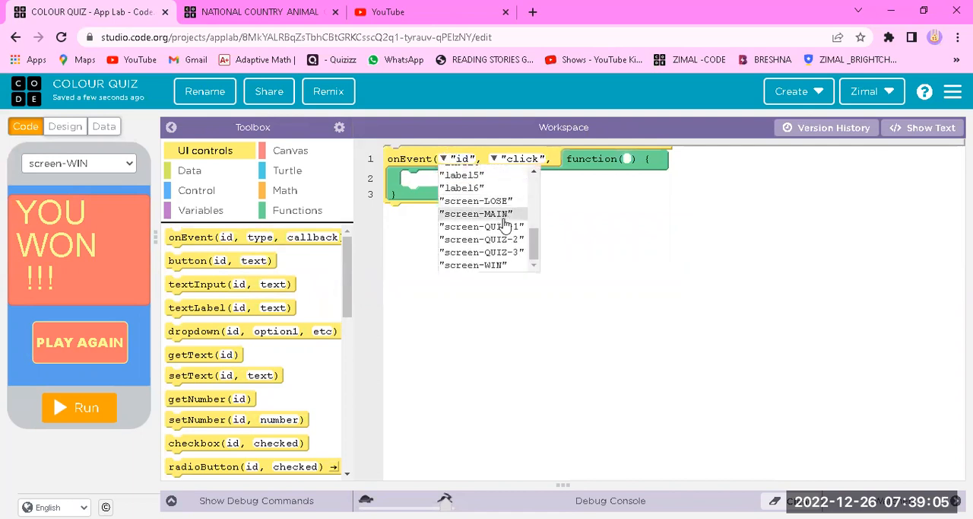
pyautogui.click(459, 402)
# Place a setScreen block above the event block and set its target to screen-MAIN
pyautogui.scroll(-5, 248, 395)
pyautogui.moveTo(240, 423); pyautogui.dragTo(465, 157)
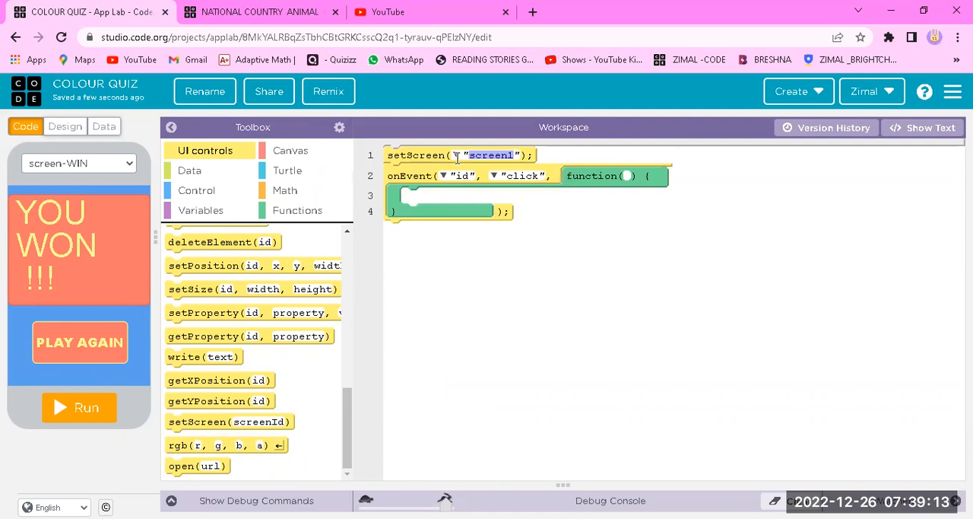
pyautogui.click(456, 156)
pyautogui.click(529, 174)
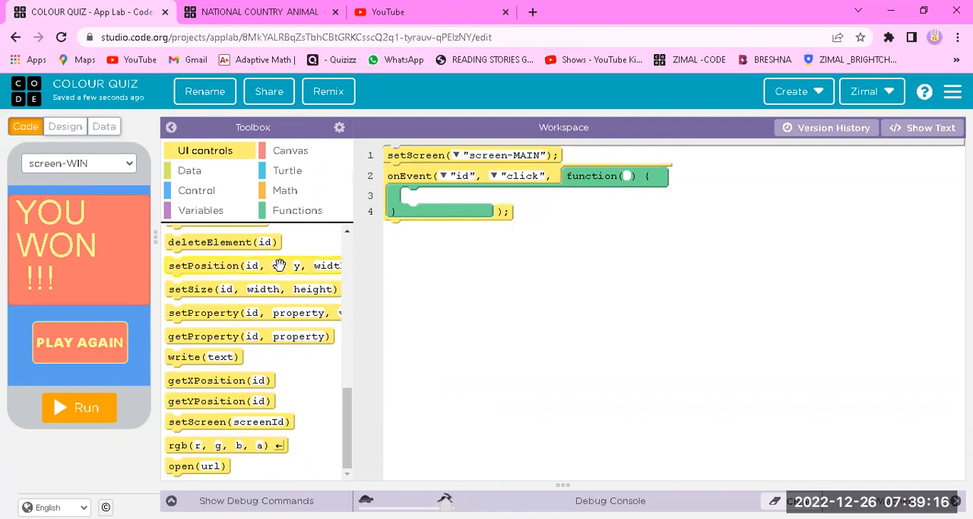
# Assign the click event to button-START and make it show screen-QUIZ-1 with a setScreen block inside
pyautogui.click(443, 176)
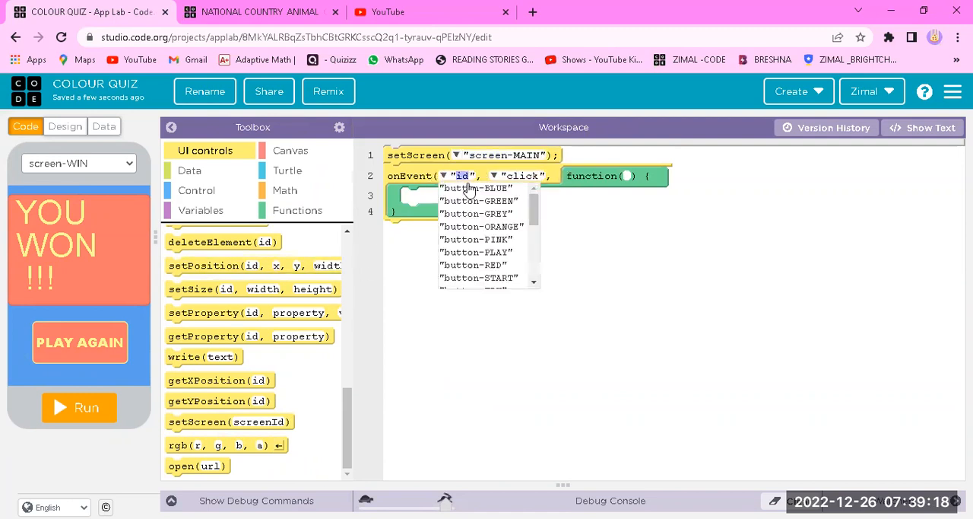
pyautogui.moveTo(535, 221)
pyautogui.mouseDown()
pyautogui.moveTo(531, 284)
pyautogui.moveTo(532, 217)
pyautogui.mouseUp()
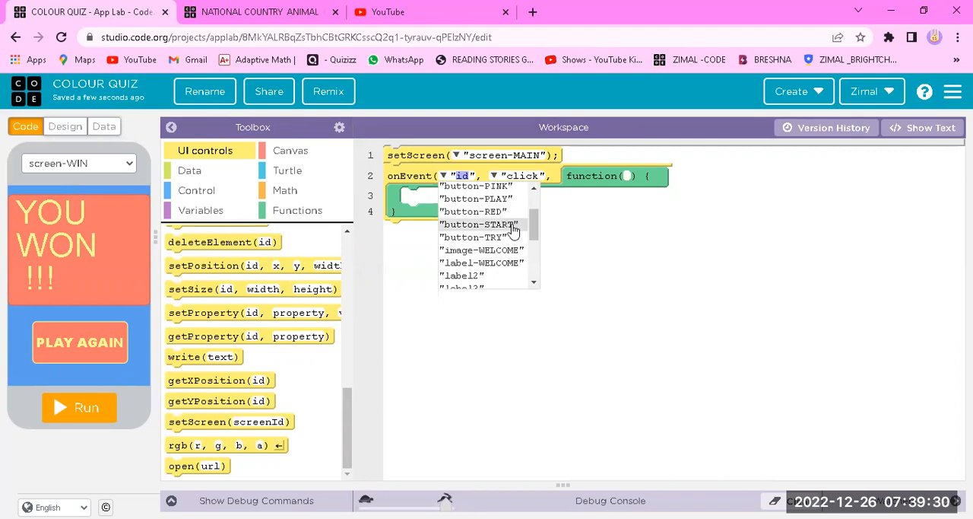
pyautogui.click(513, 227)
pyautogui.moveTo(212, 421); pyautogui.dragTo(487, 192)
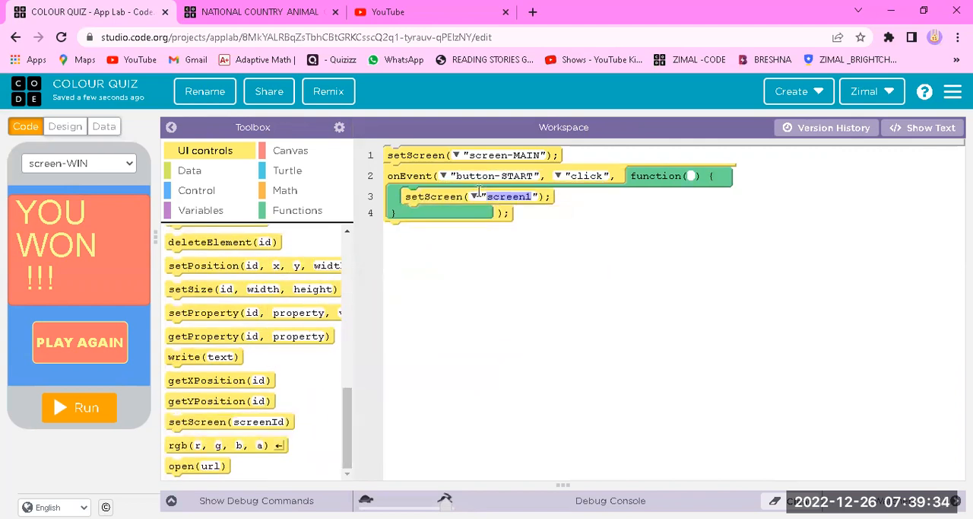
pyautogui.click(472, 196)
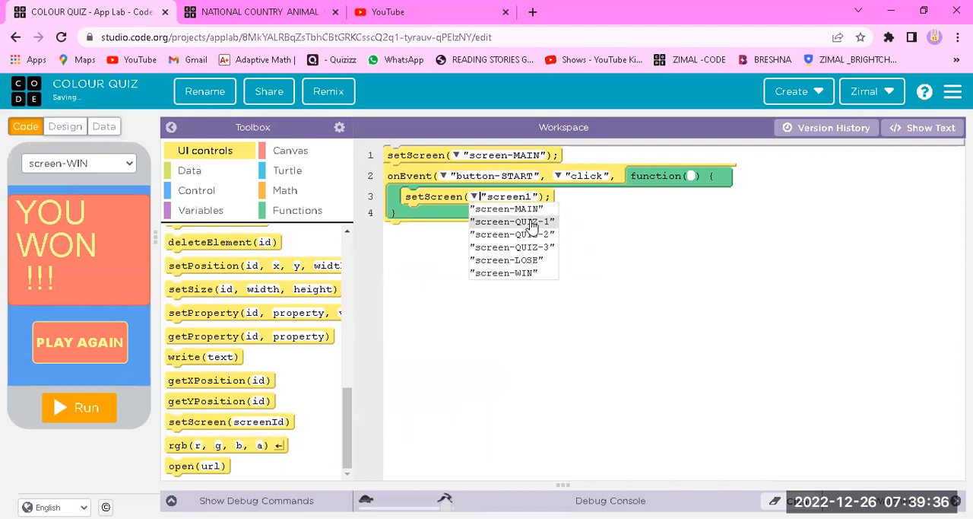
pyautogui.click(528, 222)
# Add an onEvent click block below the button-START event, preview screen-QUIZ-1, and assign the event to button-PINK
pyautogui.scroll(10, 251, 343)
pyautogui.moveTo(181, 238); pyautogui.dragTo(445, 238)
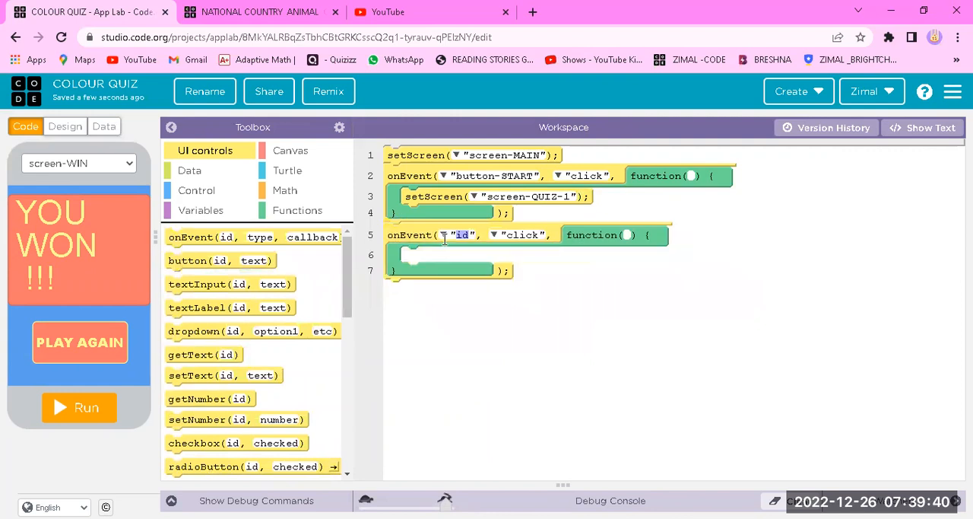
pyautogui.click(62, 164)
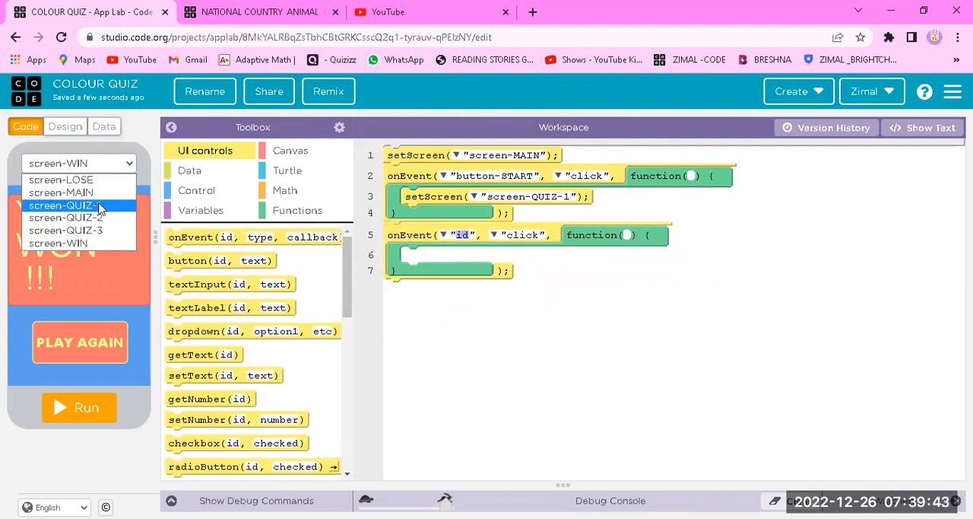
pyautogui.click(99, 206)
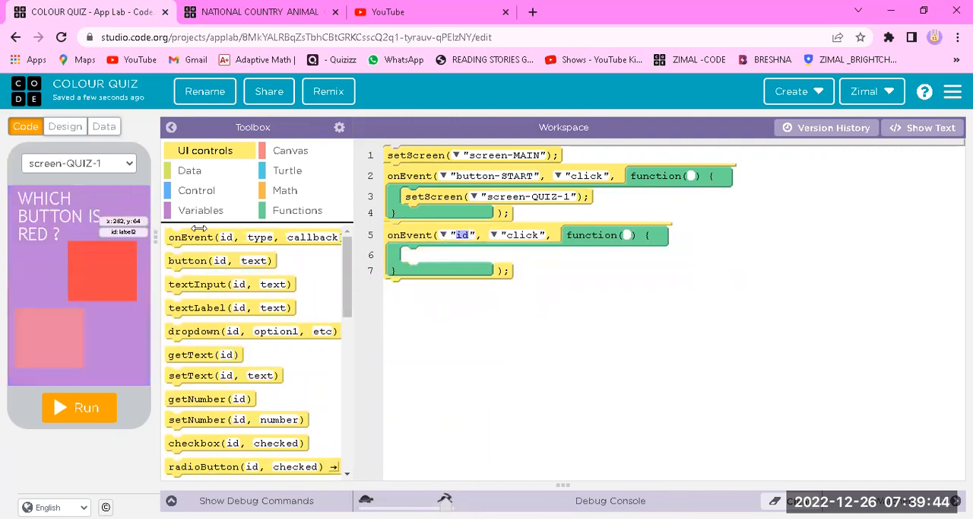
pyautogui.click(451, 236)
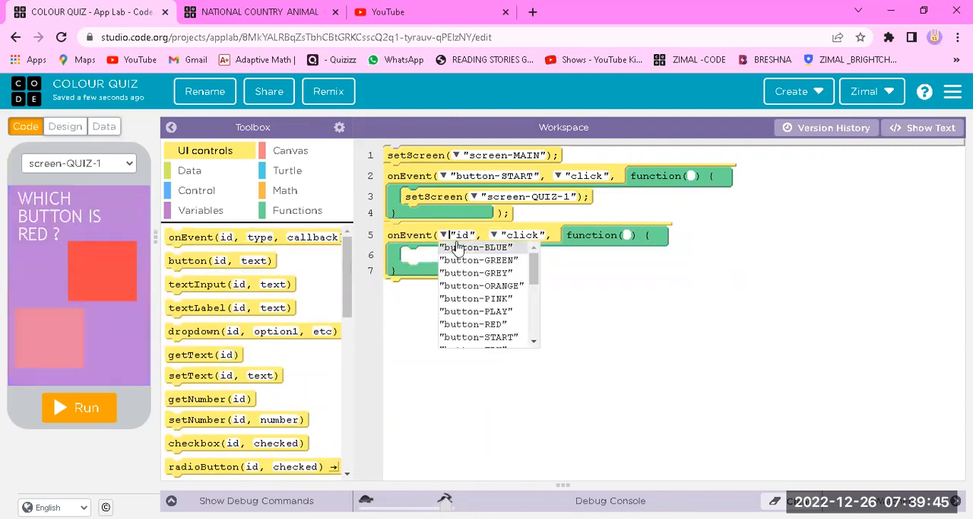
pyautogui.click(503, 302)
# Place a setScreen block inside the button-PINK event and set its target to screen-LOSE
pyautogui.scroll(-5, 256, 357)
pyautogui.moveTo(228, 421); pyautogui.dragTo(472, 258)
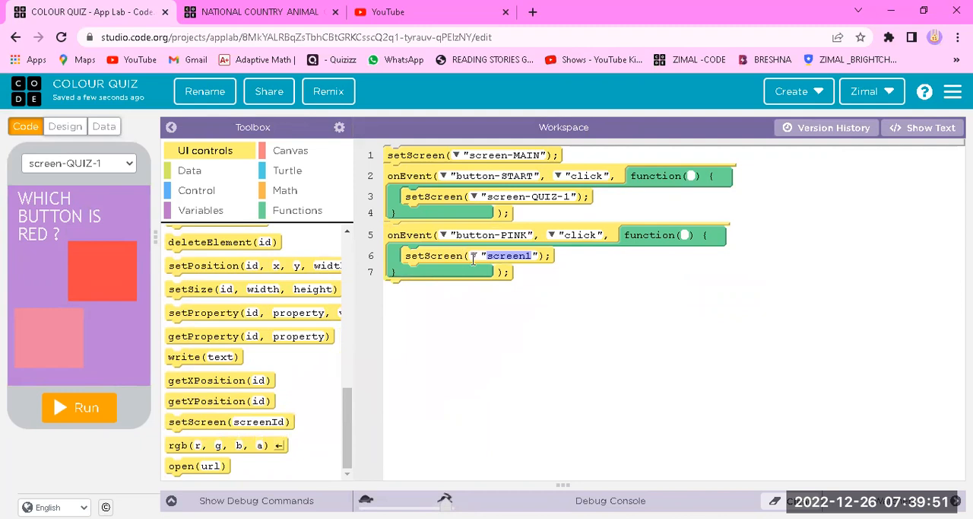
pyautogui.click(473, 256)
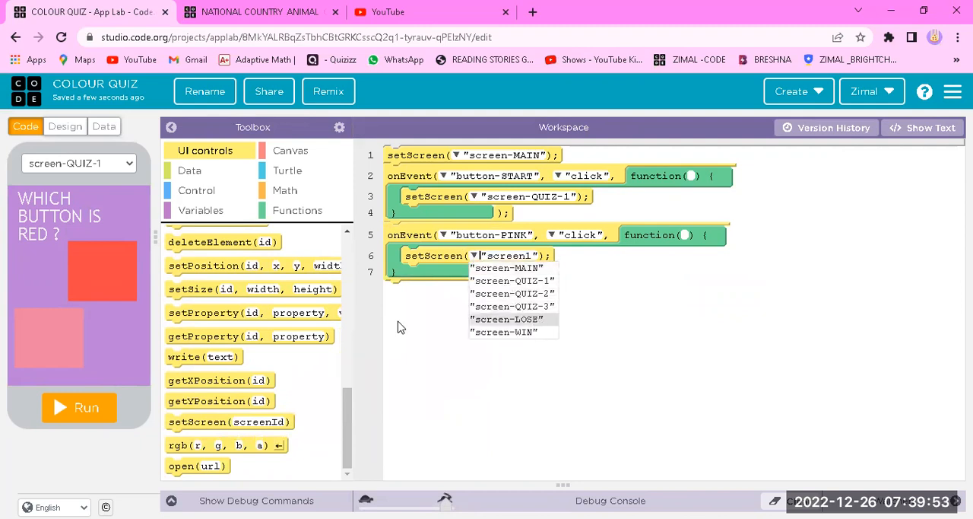
pyautogui.click(508, 319)
# Add a click event for button-RED below the button-PINK event and make it show screen-QUIZ-2 with a setScreen block
pyautogui.moveTo(190, 237); pyautogui.dragTo(411, 286)
pyautogui.click(450, 293)
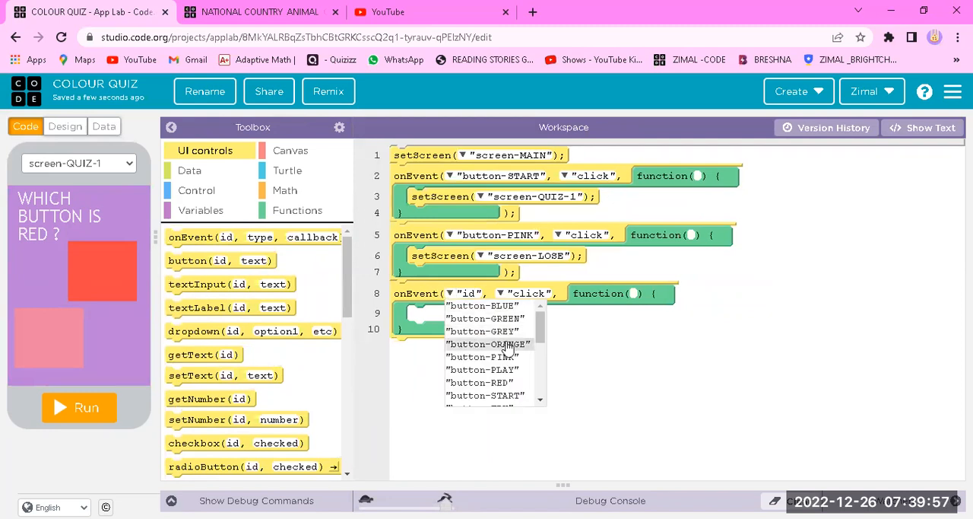
pyautogui.click(515, 383)
pyautogui.scroll(-10, 326, 322)
pyautogui.moveTo(232, 417); pyautogui.dragTo(473, 310)
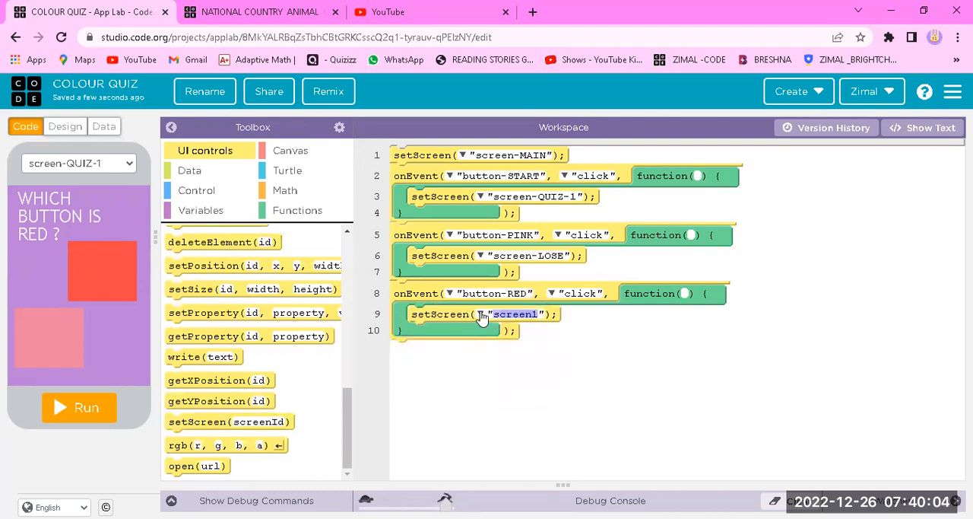
pyautogui.click(481, 316)
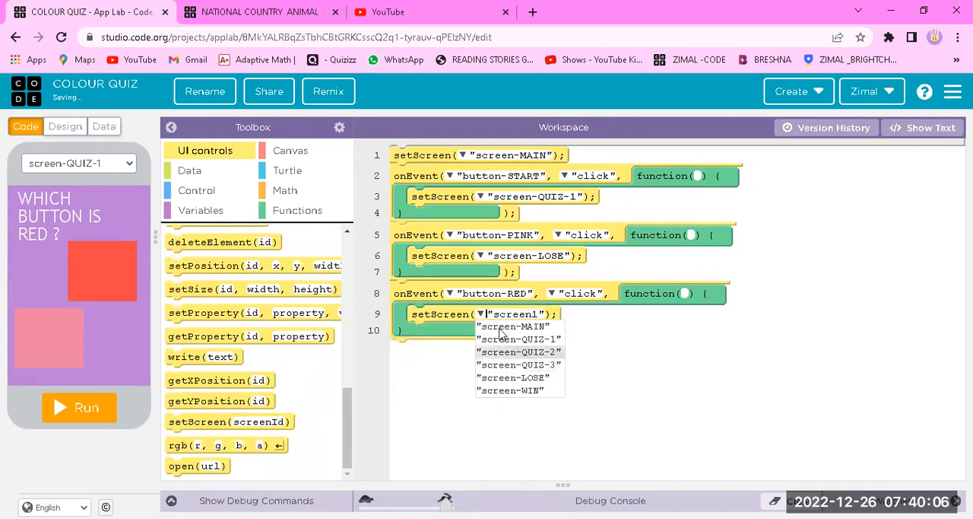
pyautogui.click(518, 351)
# Preview screen-QUIZ-2 and add an onEvent click block for button-GREEN below the button-RED event
pyautogui.click(66, 169)
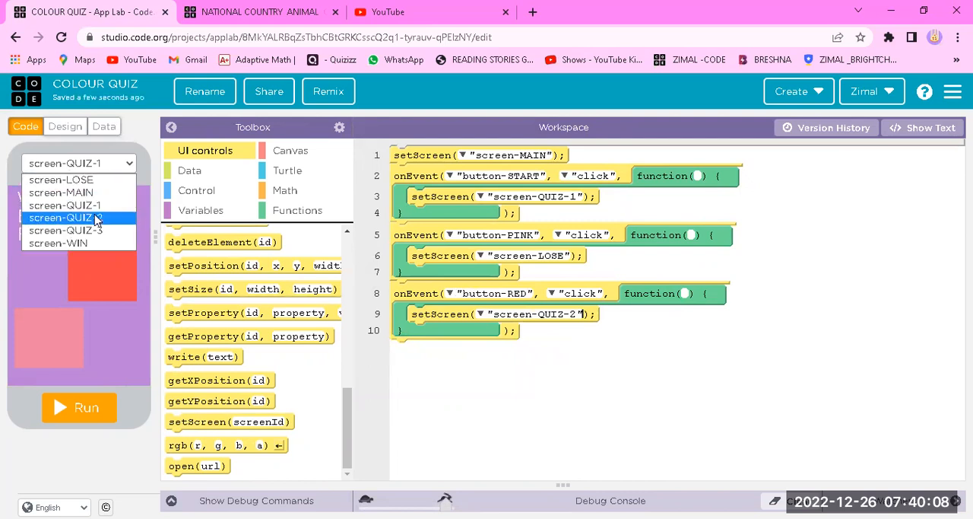
pyautogui.click(76, 218)
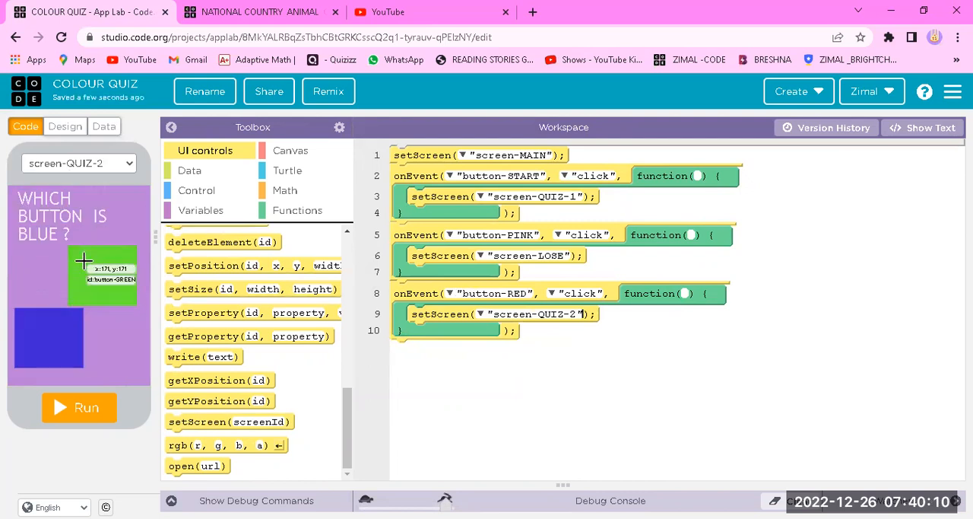
pyautogui.scroll(10, 182, 238)
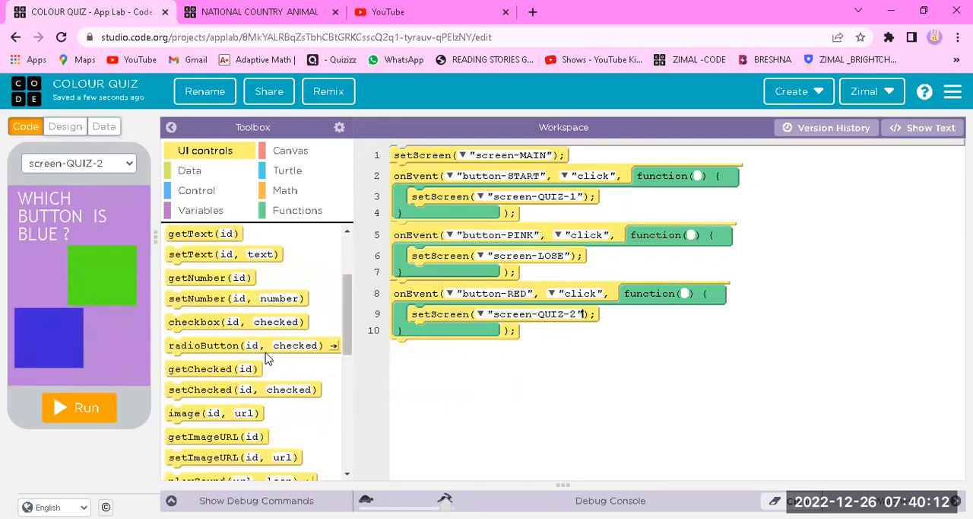
pyautogui.moveTo(182, 237); pyautogui.dragTo(451, 359)
pyautogui.click(451, 358)
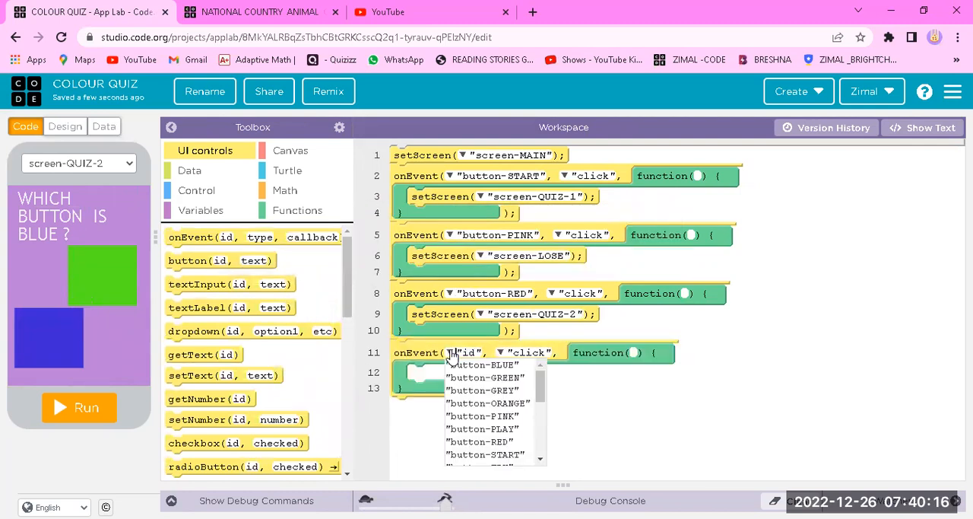
pyautogui.click(524, 377)
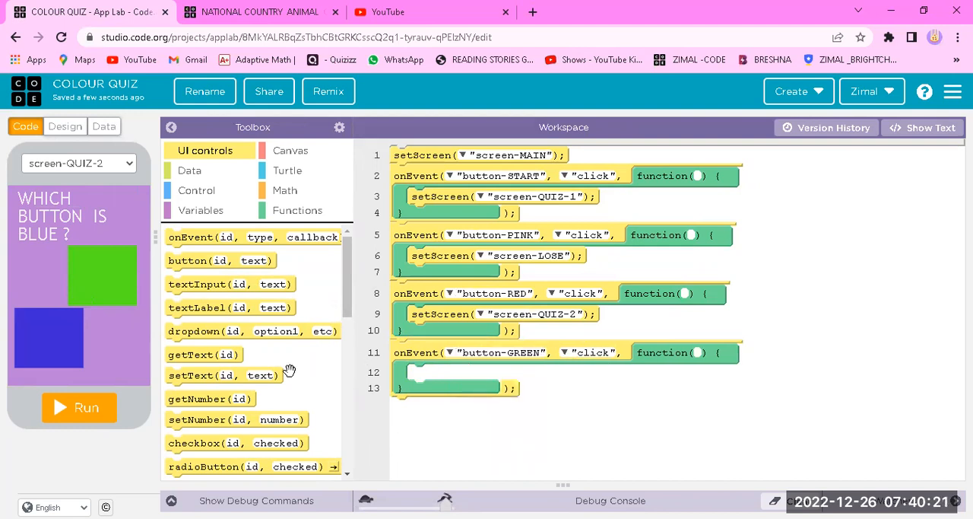
# Place a setScreen block inside the button-GREEN event and set its target to screen-LOSE
pyautogui.scroll(-5, 205, 424)
pyautogui.moveTo(205, 424); pyautogui.dragTo(502, 373)
pyautogui.click(479, 374)
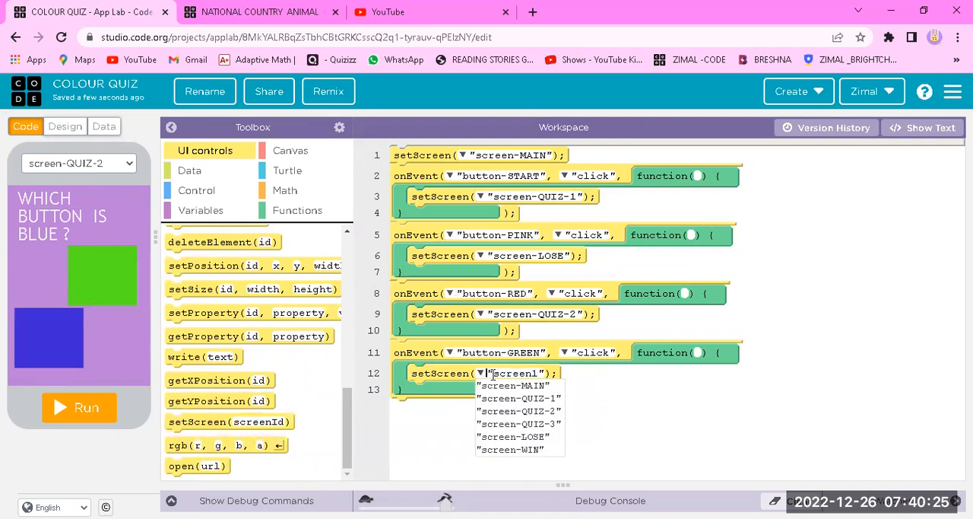
pyautogui.click(549, 439)
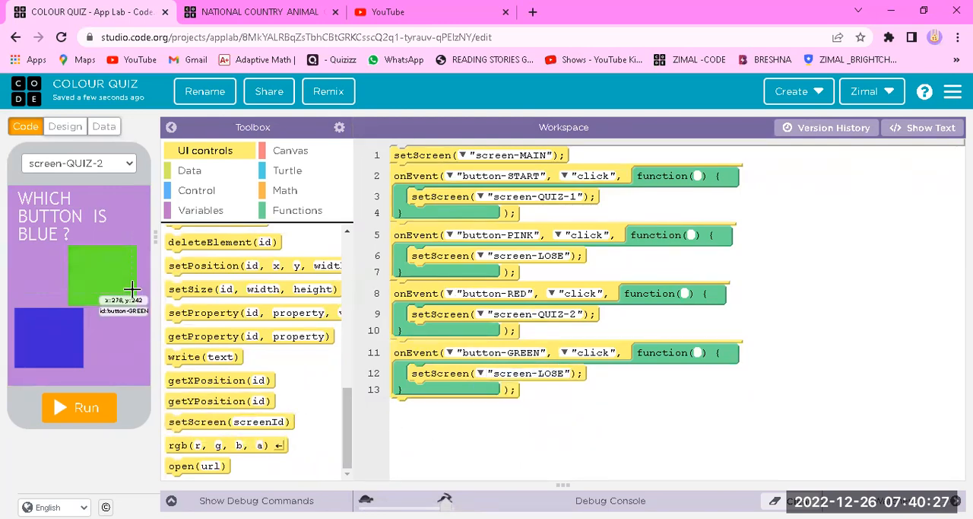
# Add a click event for button-BLUE below the button-GREEN event and make it show screen-QUIZ-3 with a setScreen block
pyautogui.scroll(10, 232, 304)
pyautogui.moveTo(176, 234); pyautogui.dragTo(441, 411)
pyautogui.click(450, 410)
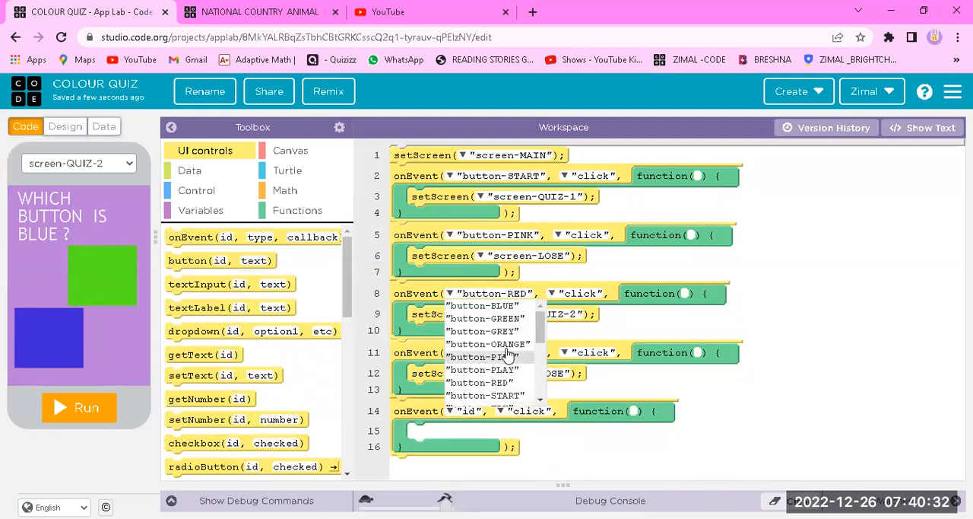
pyautogui.click(517, 306)
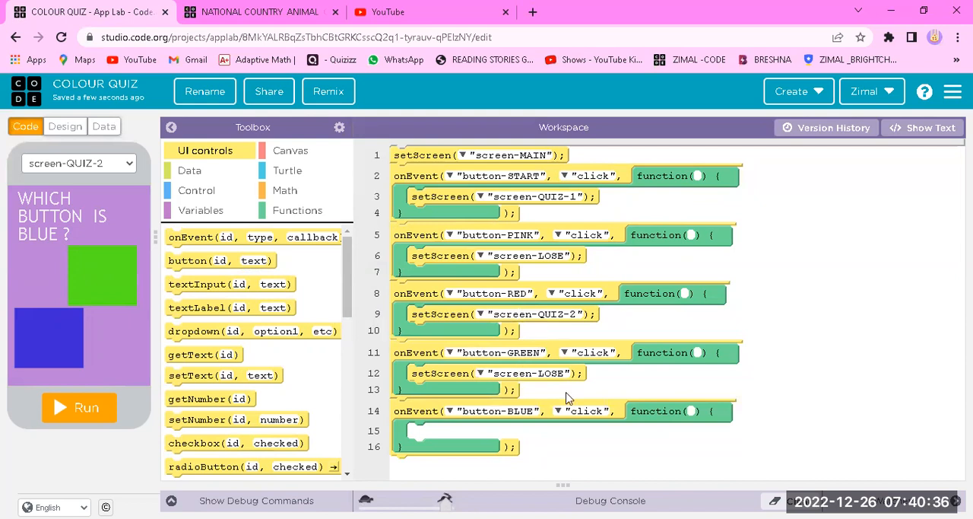
pyautogui.scroll(-5, 219, 405)
pyautogui.moveTo(217, 423); pyautogui.dragTo(464, 439)
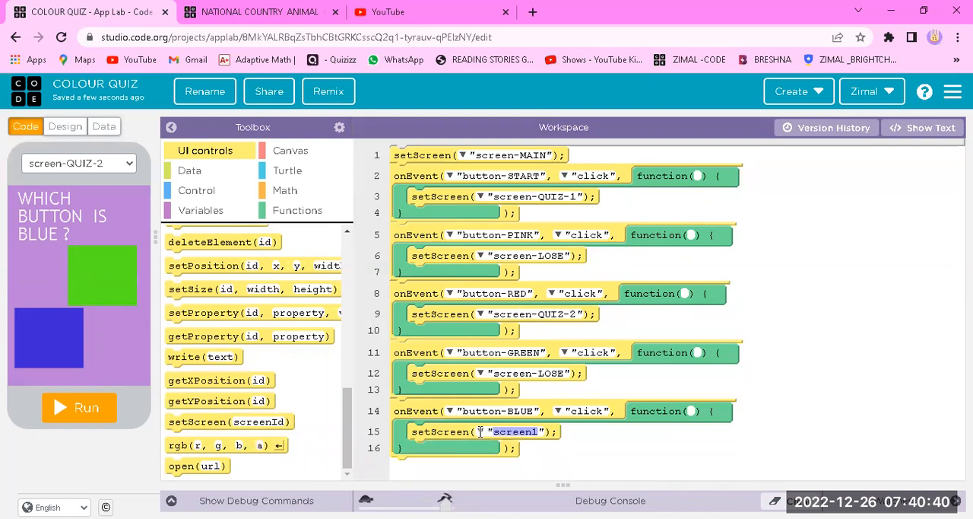
pyautogui.click(480, 431)
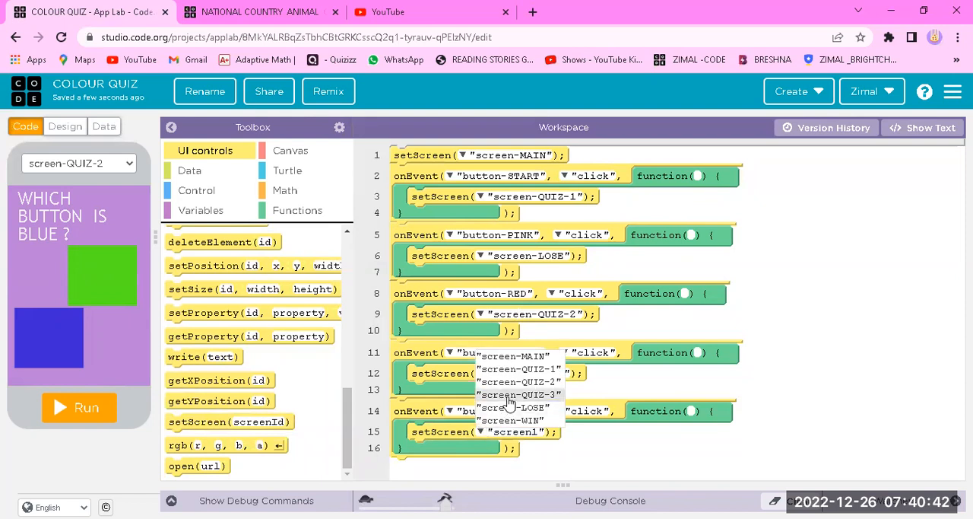
pyautogui.click(510, 396)
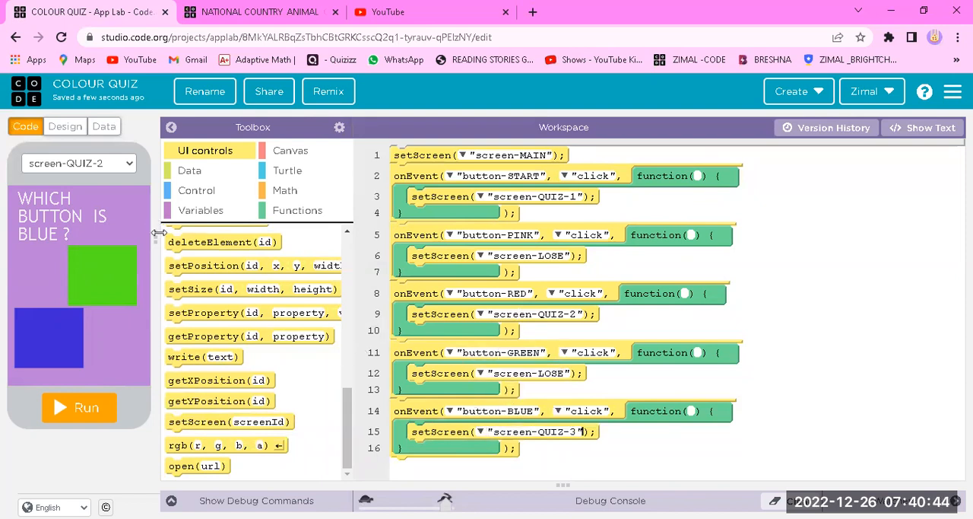
# Add an onEvent click block below the button-BLUE event, preview screen-QUIZ-3, and assign the event to button-ORANGE
pyautogui.scroll(10, 202, 311)
pyautogui.moveTo(180, 232); pyautogui.dragTo(412, 464)
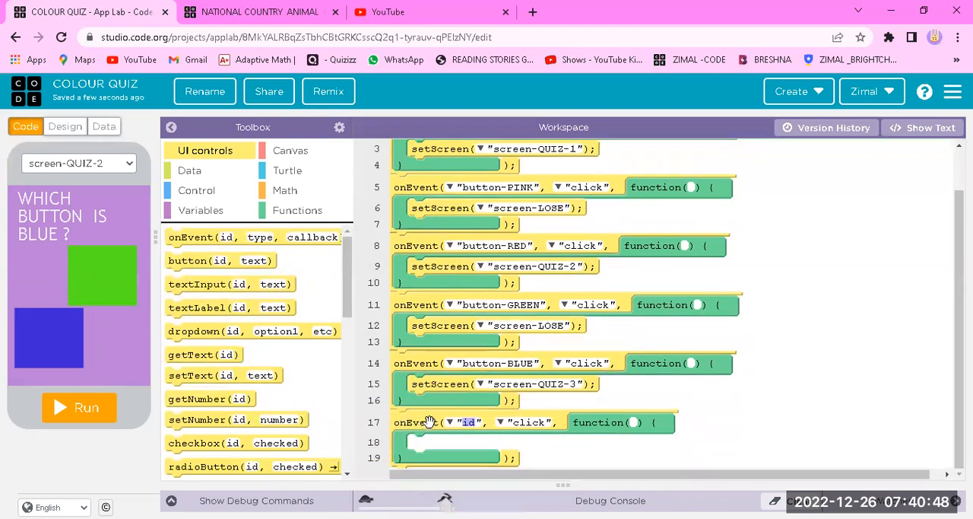
pyautogui.click(450, 423)
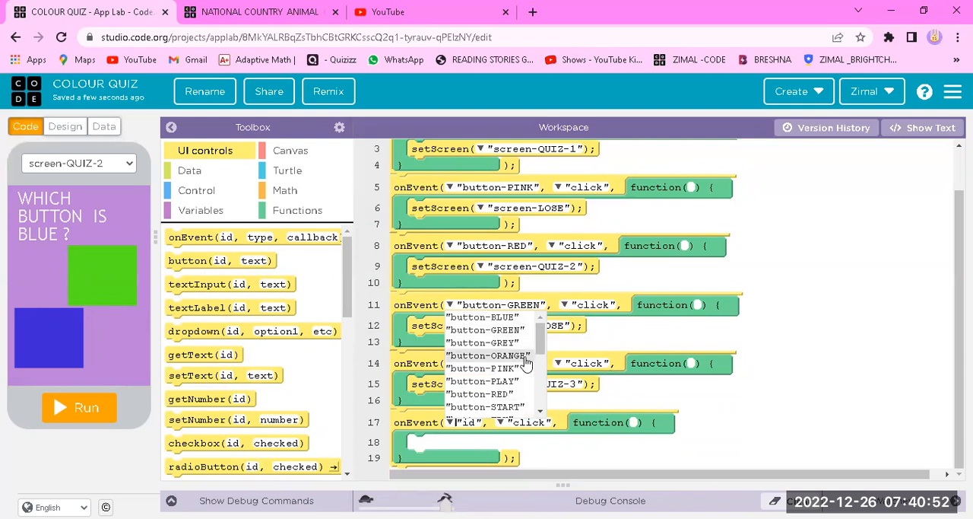
pyautogui.click(53, 164)
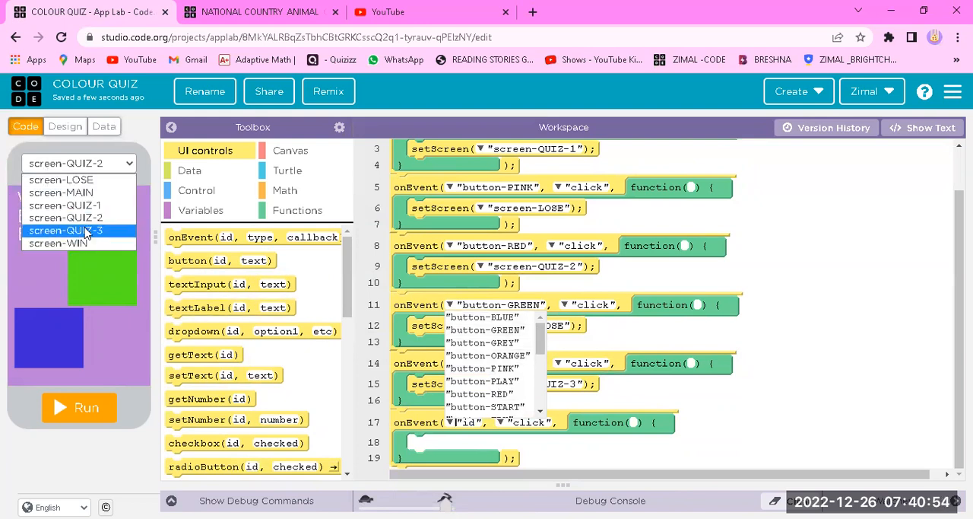
pyautogui.click(86, 231)
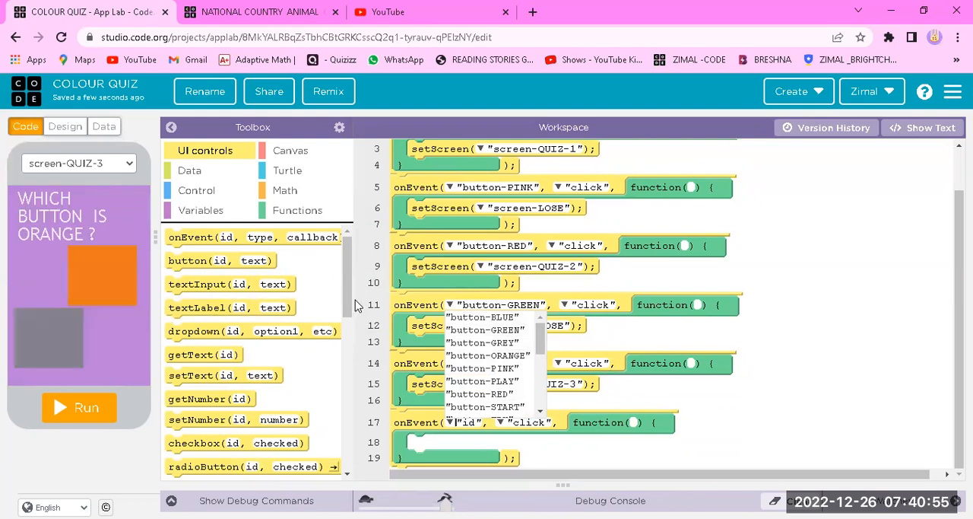
pyautogui.click(523, 356)
# Place a setScreen block inside the button-ORANGE event and set its target to screen-WIN
pyautogui.scroll(-5, 301, 396)
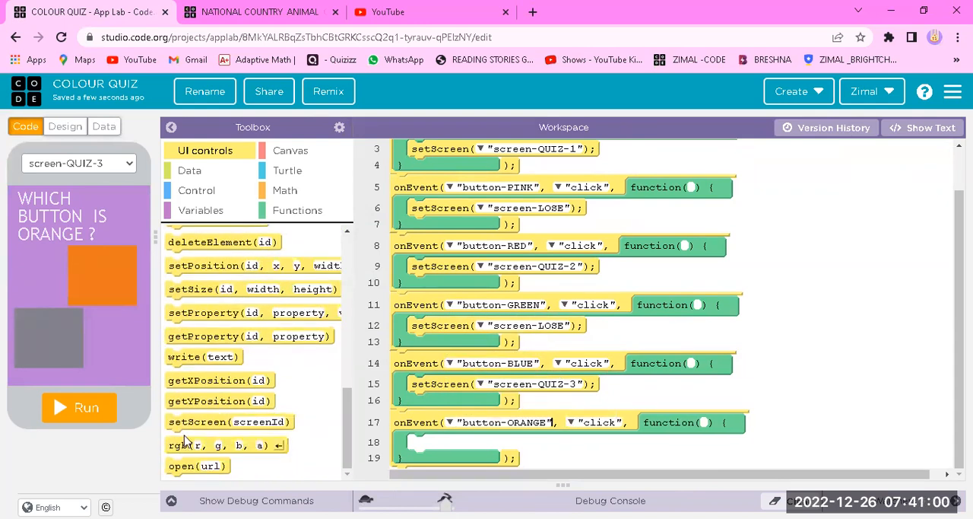
pyautogui.moveTo(218, 417); pyautogui.dragTo(477, 448)
pyautogui.click(481, 446)
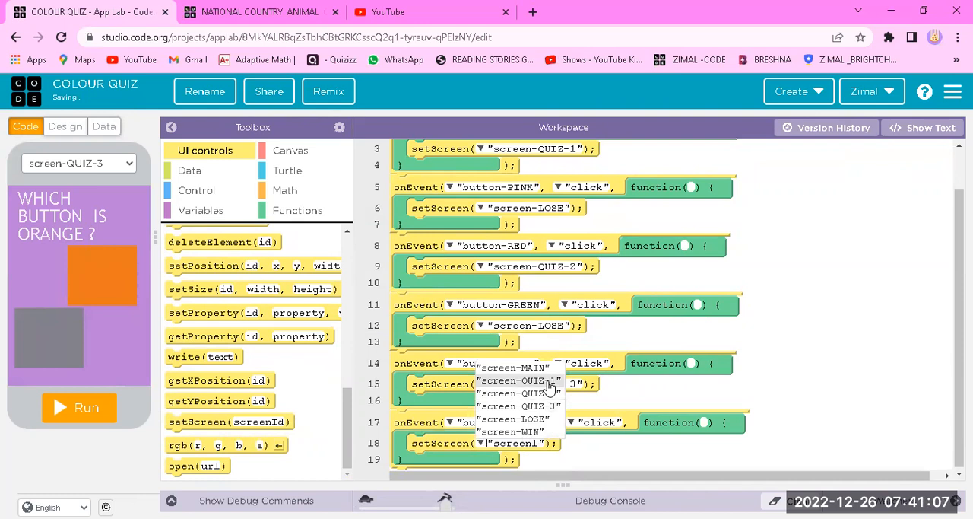
pyautogui.click(549, 432)
# Add an onEvent click block for button-GREY below the button-ORANGE event
pyautogui.scroll(15, 305, 365)
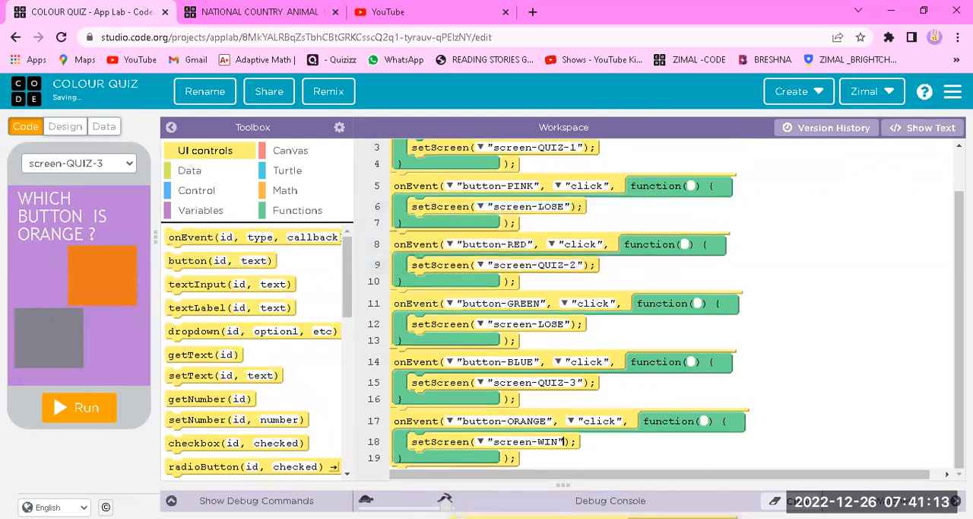
pyautogui.moveTo(200, 238); pyautogui.dragTo(437, 480)
pyautogui.moveTo(443, 445); pyautogui.dragTo(454, 455)
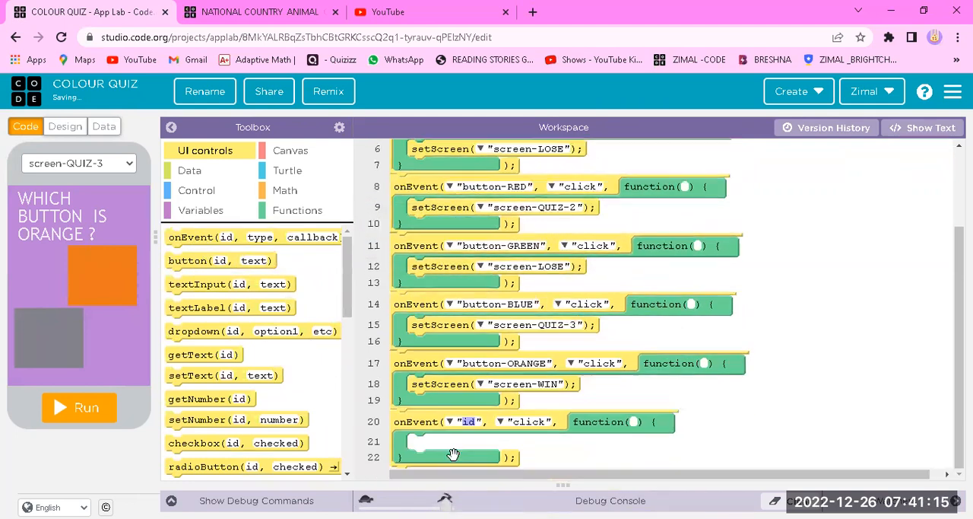
pyautogui.click(449, 422)
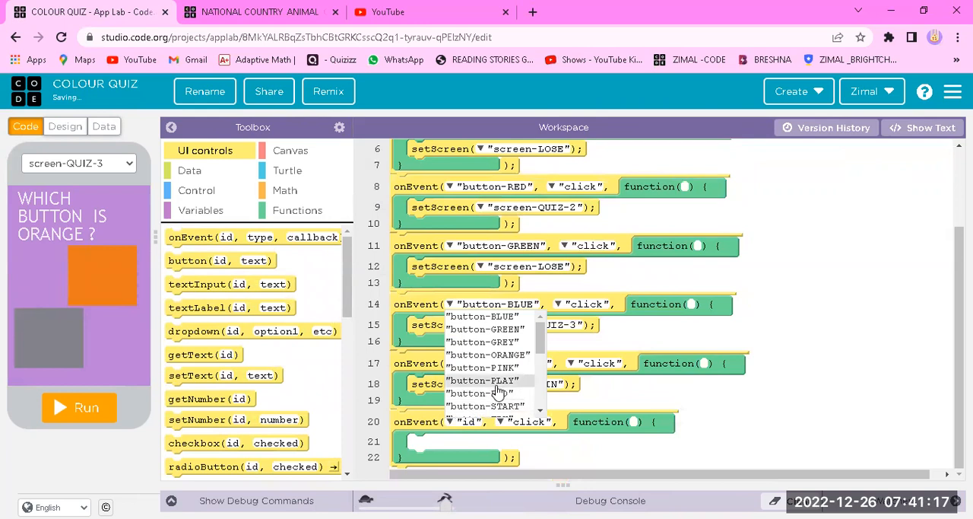
pyautogui.click(523, 342)
# Place a setScreen block inside the button-GREY event and set its target to screen-LOSE
pyautogui.scroll(-10, 235, 373)
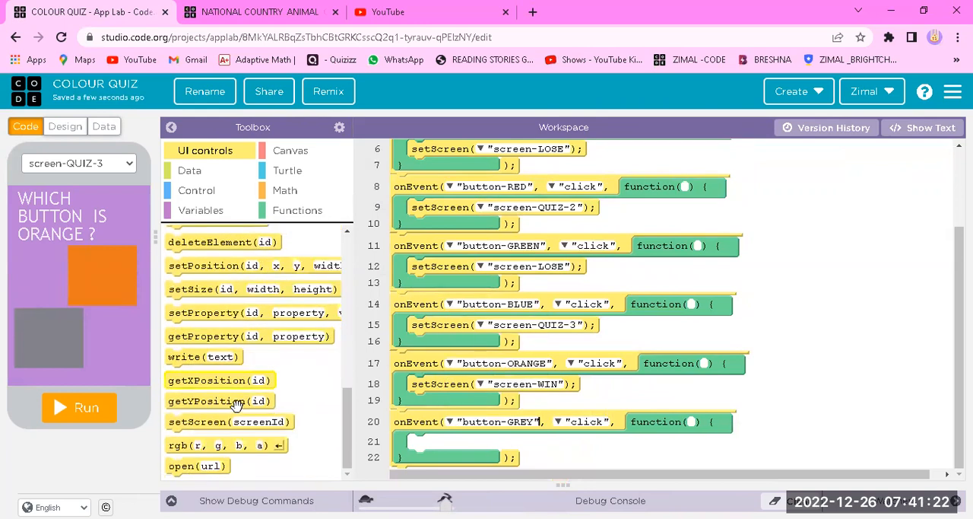
pyautogui.moveTo(230, 421); pyautogui.dragTo(465, 446)
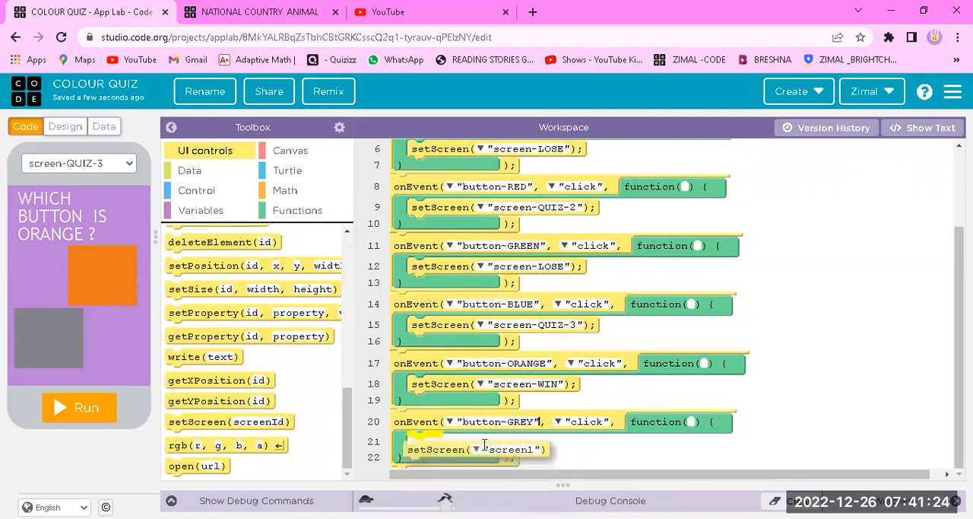
pyautogui.click(484, 445)
pyautogui.click(481, 443)
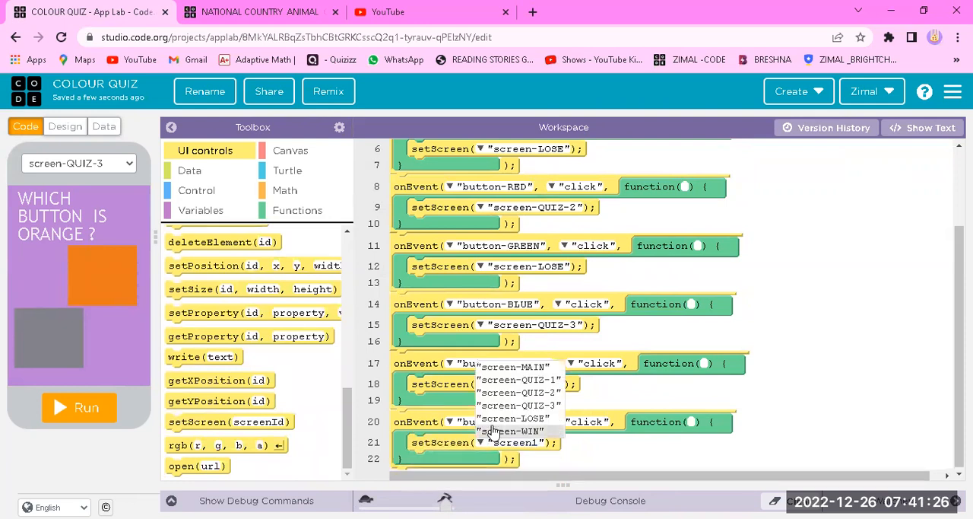
pyautogui.click(502, 418)
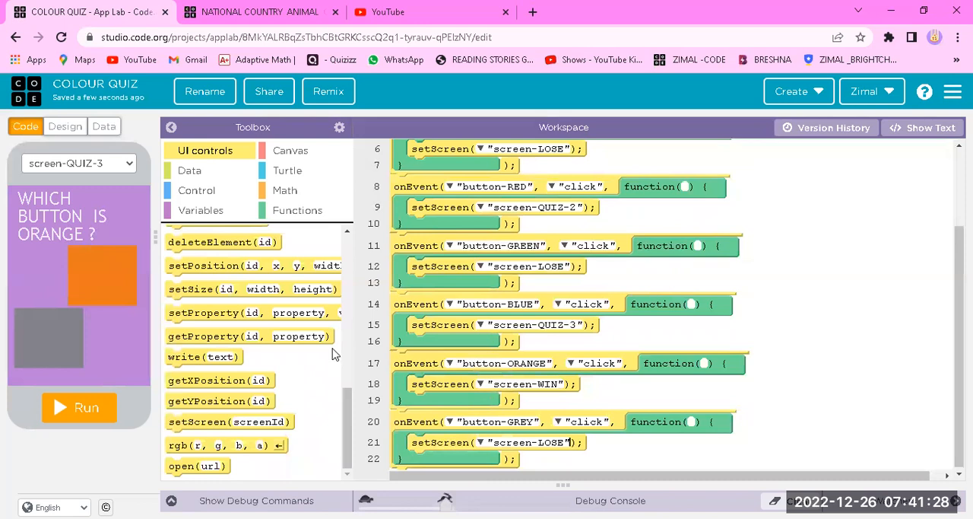
# Add an onEvent click block for button-TRY below the button-GREY event
pyautogui.scroll(5, 262, 299)
pyautogui.scroll(3, 263, 298)
pyautogui.moveTo(213, 240); pyautogui.dragTo(445, 448)
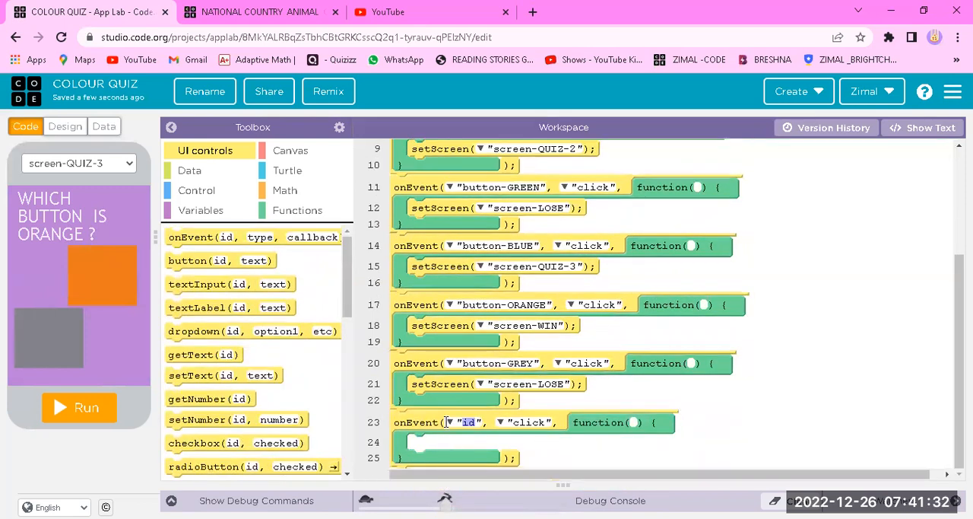
pyautogui.click(449, 422)
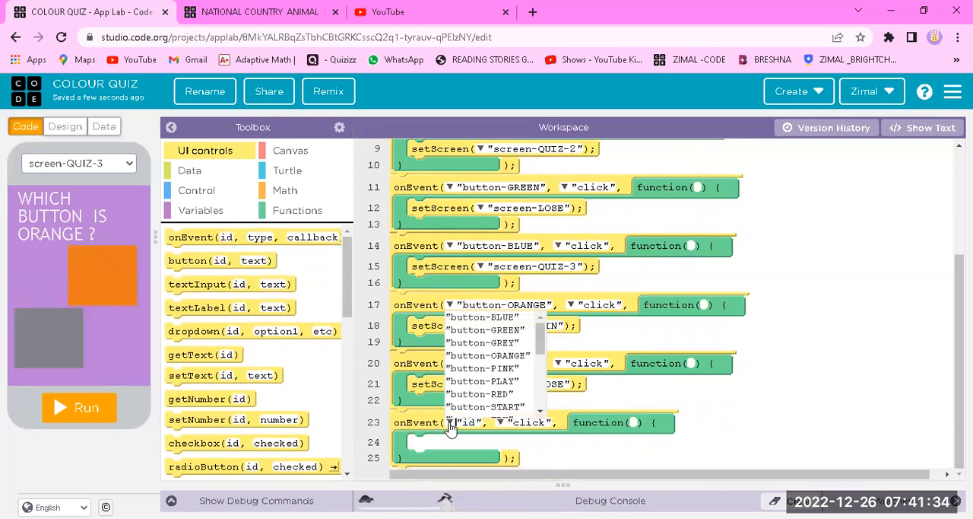
pyautogui.scroll(-3, 536, 355)
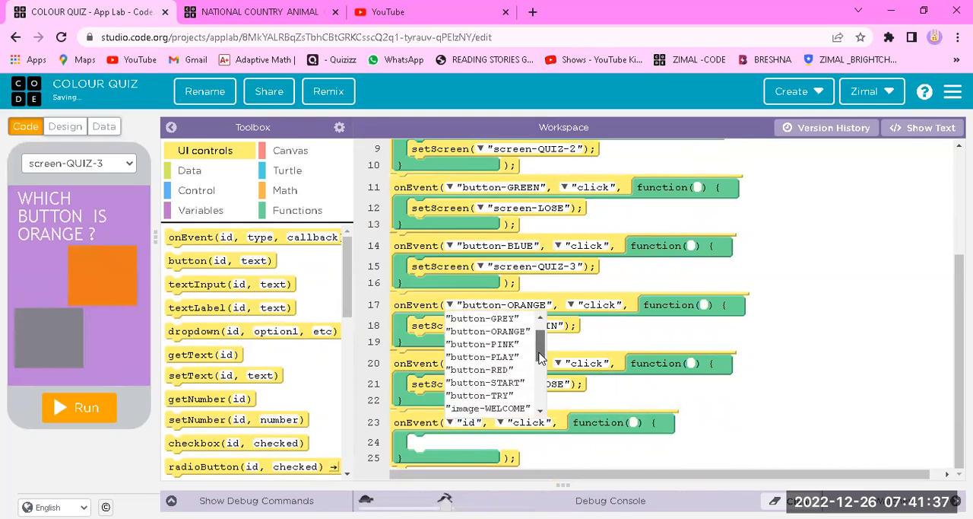
pyautogui.click(526, 356)
# Place a setScreen block inside the button-TRY event and set its target to screen-MAIN
pyautogui.scroll(-5, 276, 368)
pyautogui.moveTo(244, 424); pyautogui.dragTo(488, 447)
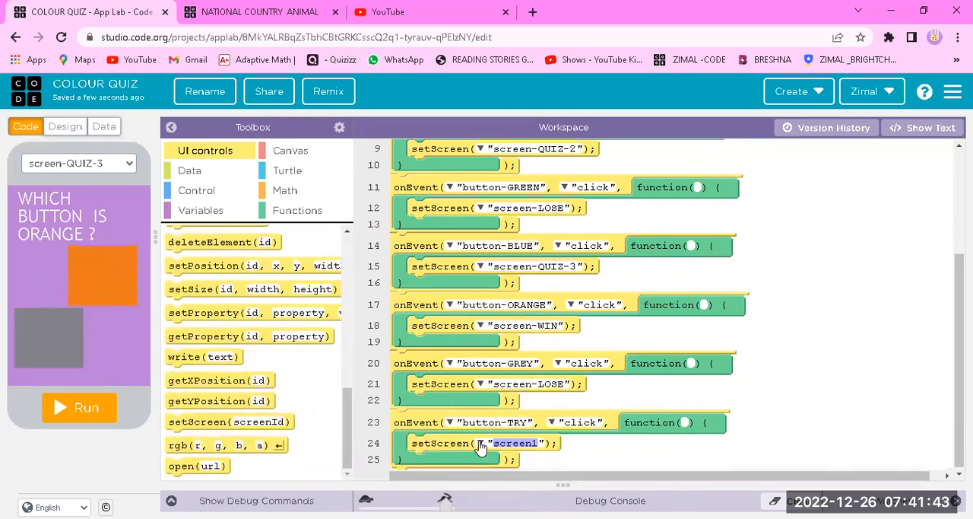
pyautogui.click(480, 445)
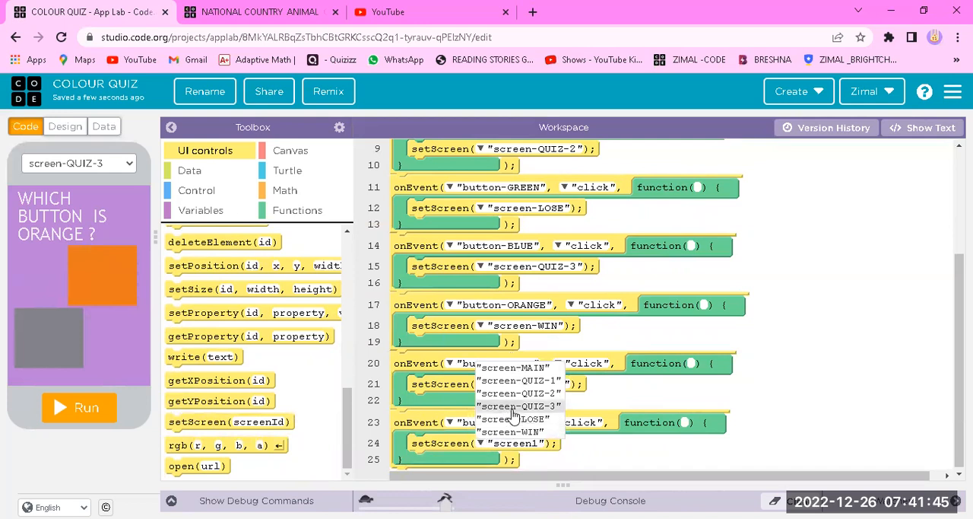
pyautogui.click(517, 367)
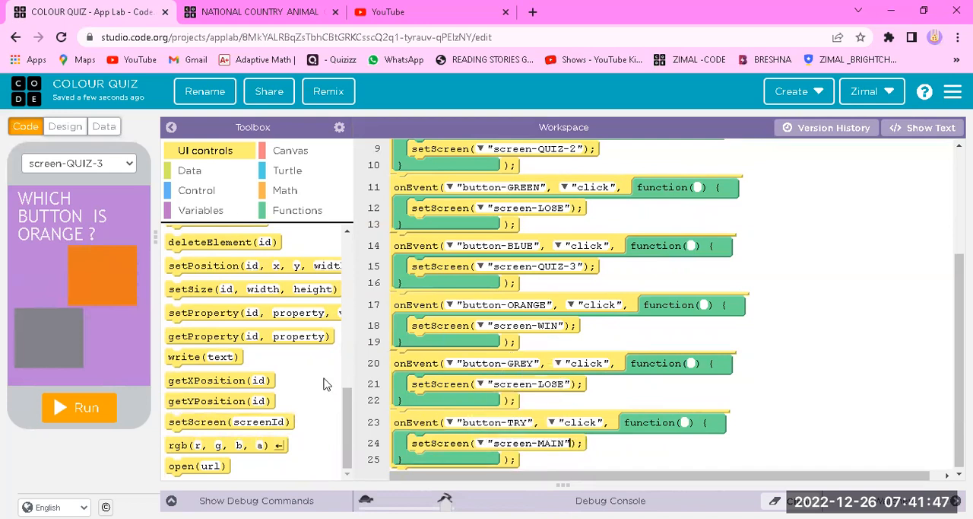
# Add an onEvent click block for button-PLAY below the button-TRY event
pyautogui.scroll(5, 253, 310)
pyautogui.moveTo(182, 237); pyautogui.dragTo(431, 480)
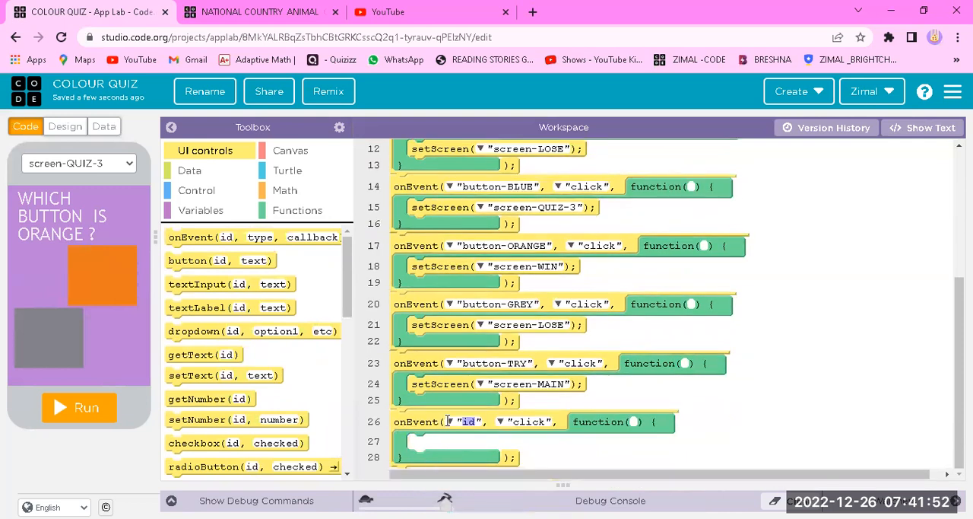
pyautogui.click(449, 421)
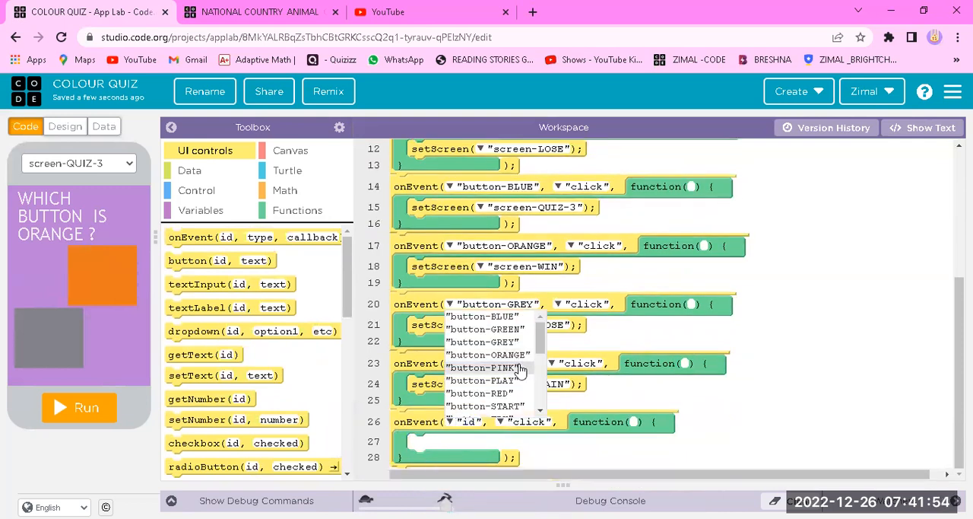
pyautogui.click(505, 380)
# Place a setScreen block inside the button-PLAY event and set its target to screen-MAIN
pyautogui.scroll(-5, 285, 384)
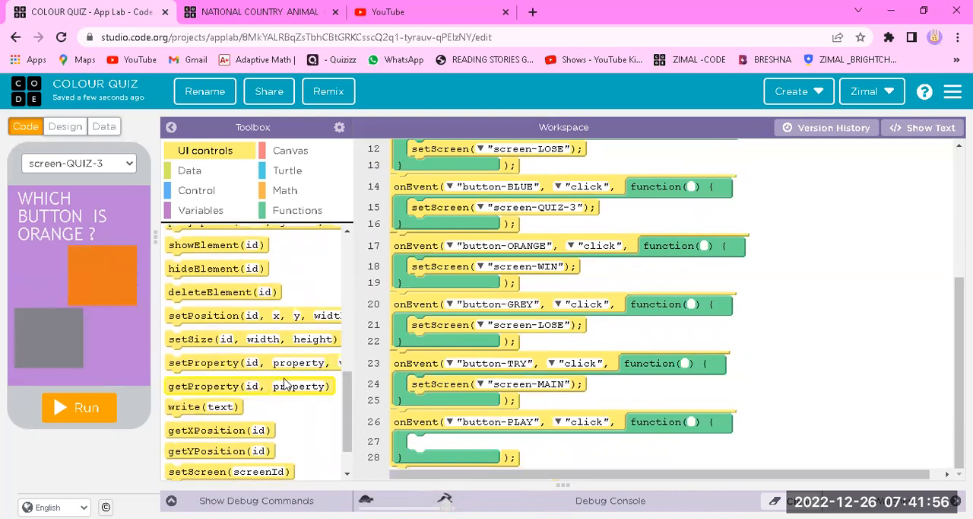
pyautogui.scroll(-1, 285, 384)
pyautogui.moveTo(213, 422); pyautogui.dragTo(455, 442)
pyautogui.click(489, 446)
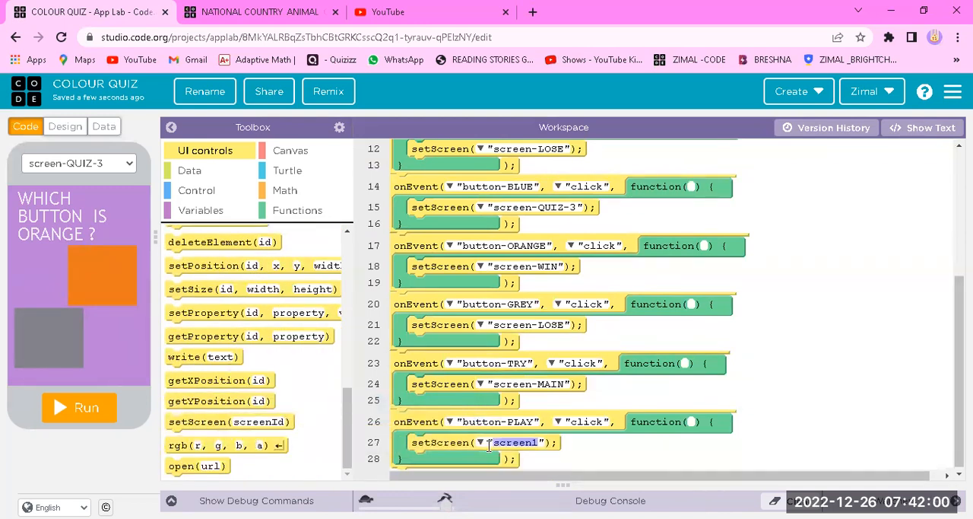
pyautogui.click(481, 444)
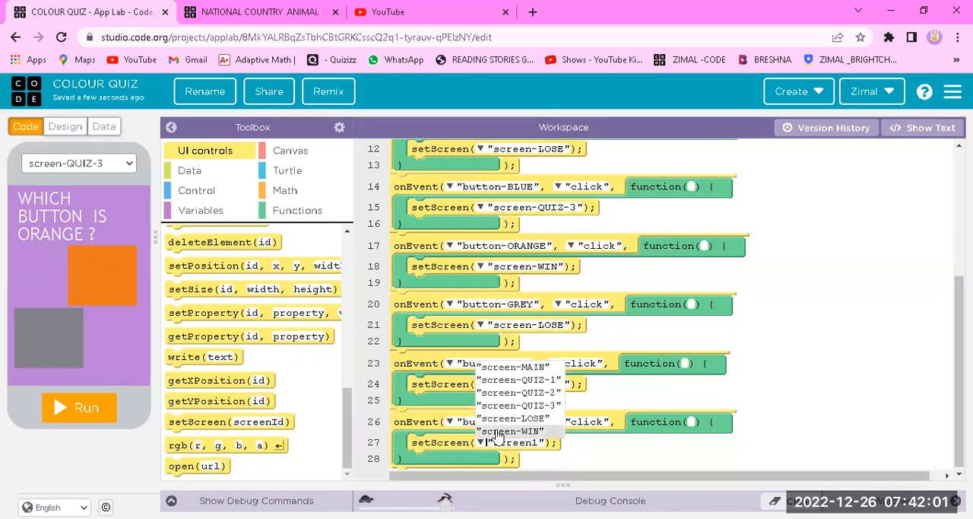
pyautogui.click(530, 369)
# Run the app and test the losing path: start the quiz, answer red, blue and the wrong grey, and choose TRY AGAIN
pyautogui.scroll(3, 567, 311)
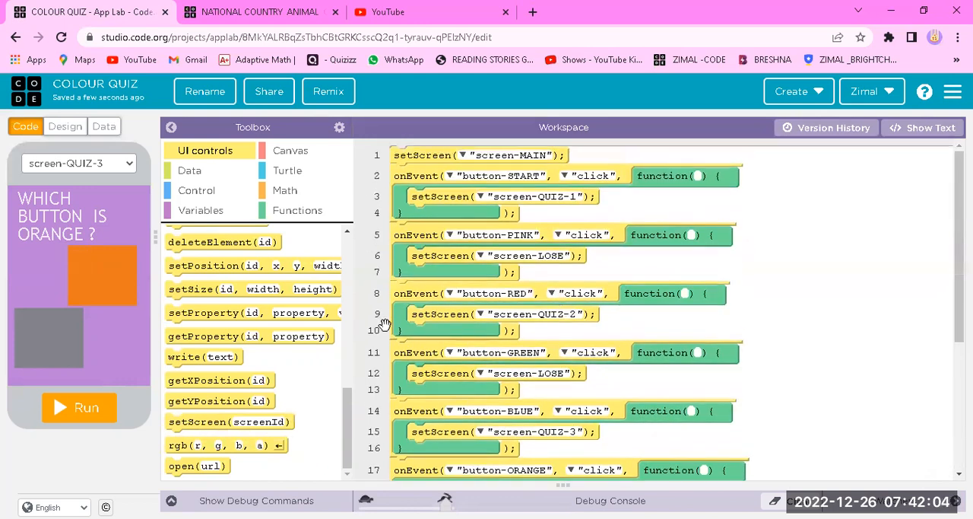
pyautogui.click(97, 402)
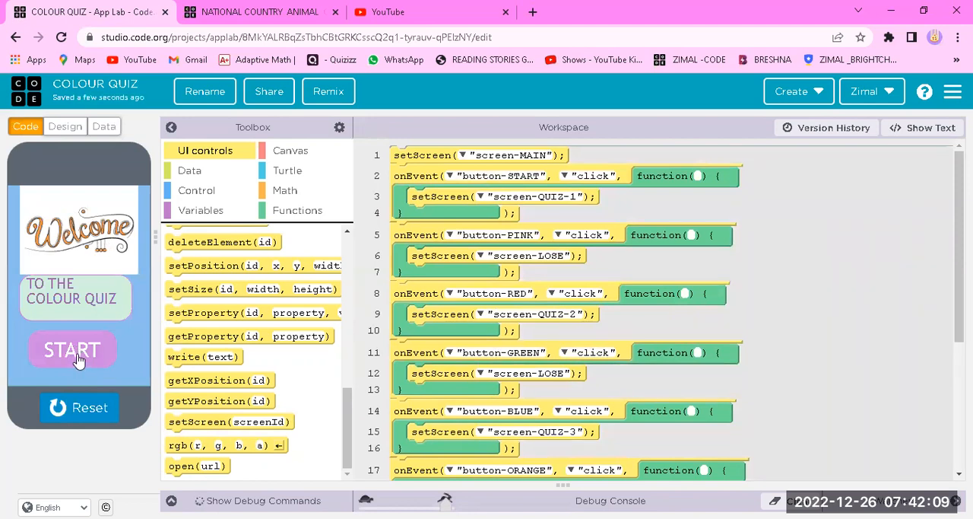
pyautogui.click(76, 354)
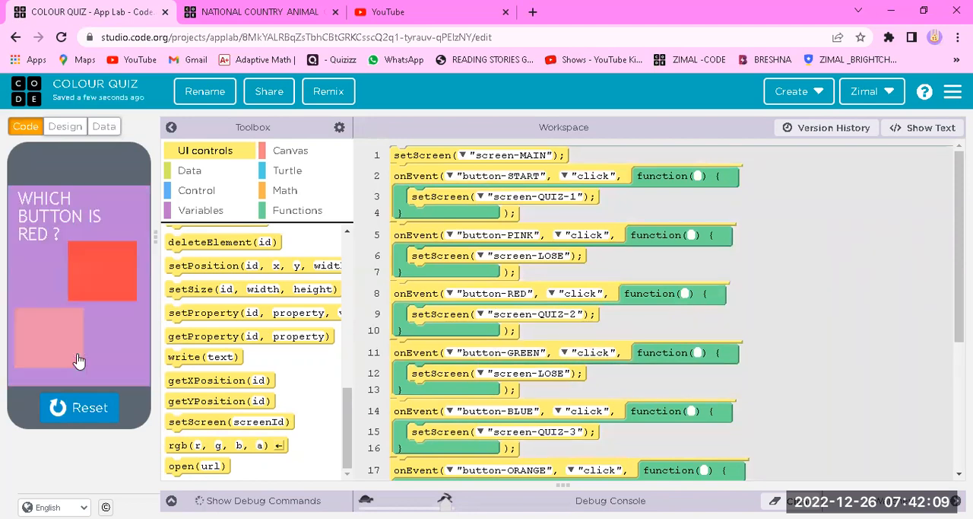
pyautogui.click(96, 287)
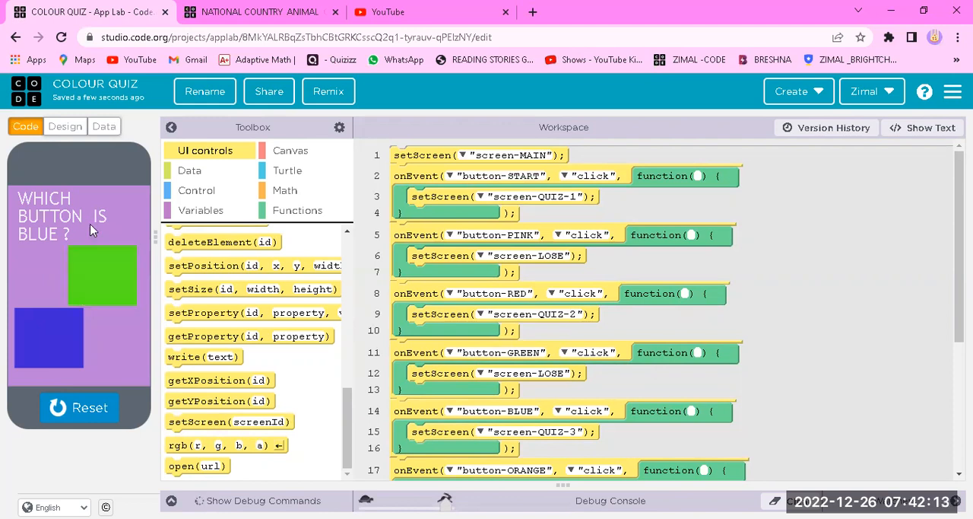
pyautogui.click(63, 347)
pyautogui.click(64, 359)
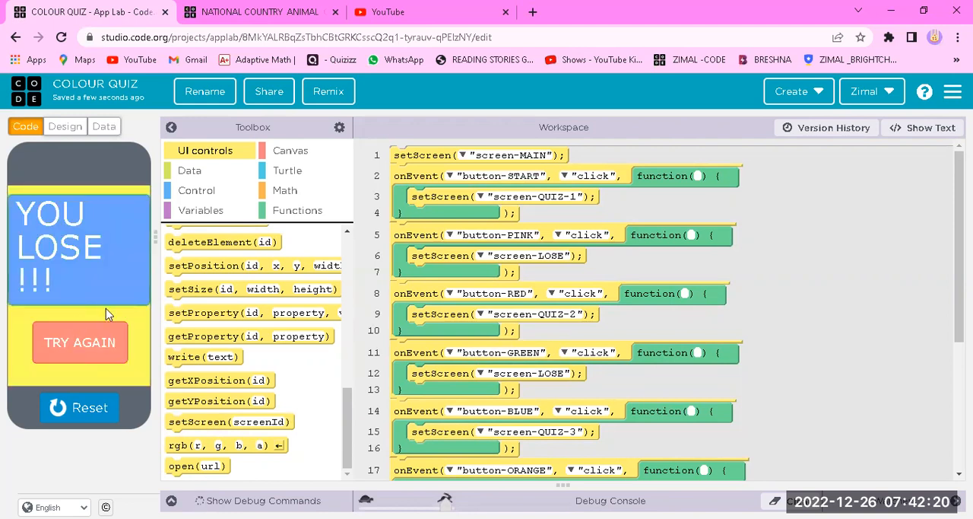
pyautogui.click(99, 350)
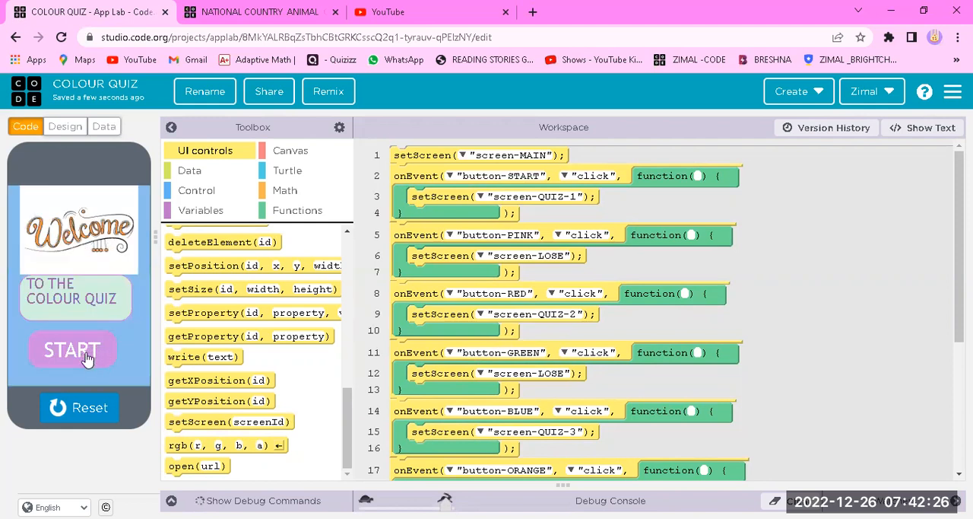
# Test the winning path by starting the quiz, answering red, blue and orange, and choosing PLAY AGAIN, and reset the app
pyautogui.click(86, 356)
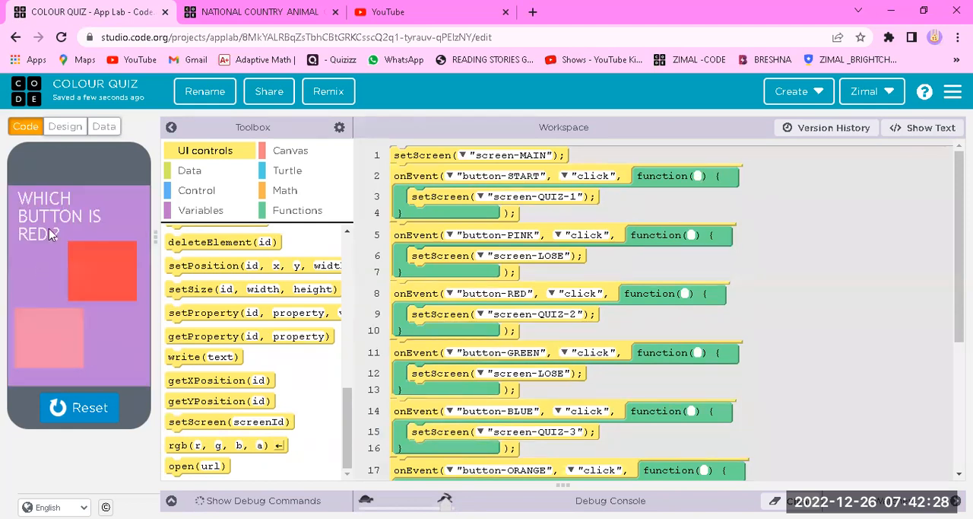
pyautogui.click(97, 280)
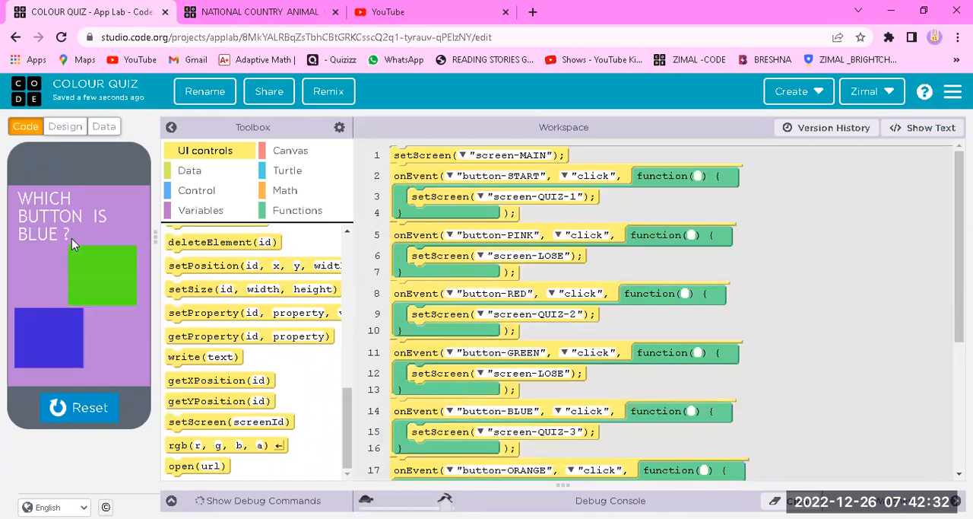
pyautogui.click(57, 324)
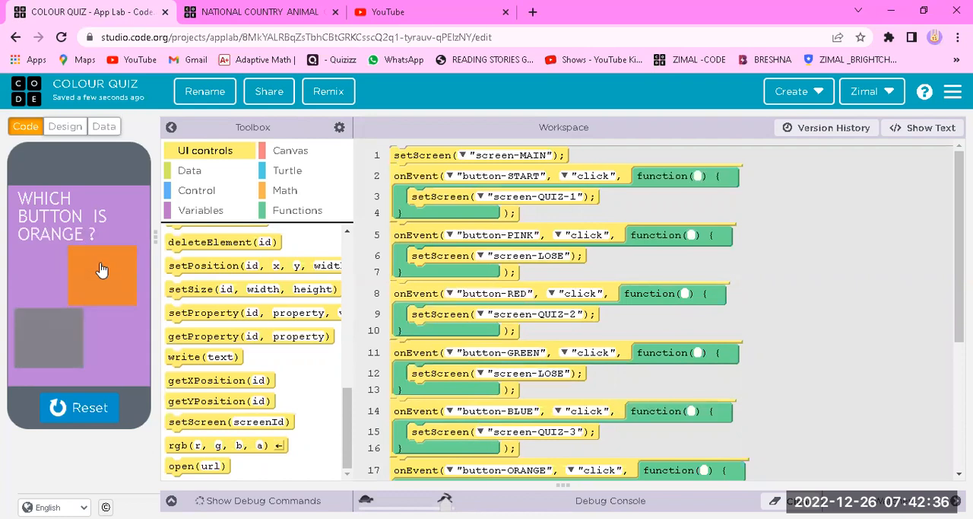
pyautogui.click(98, 293)
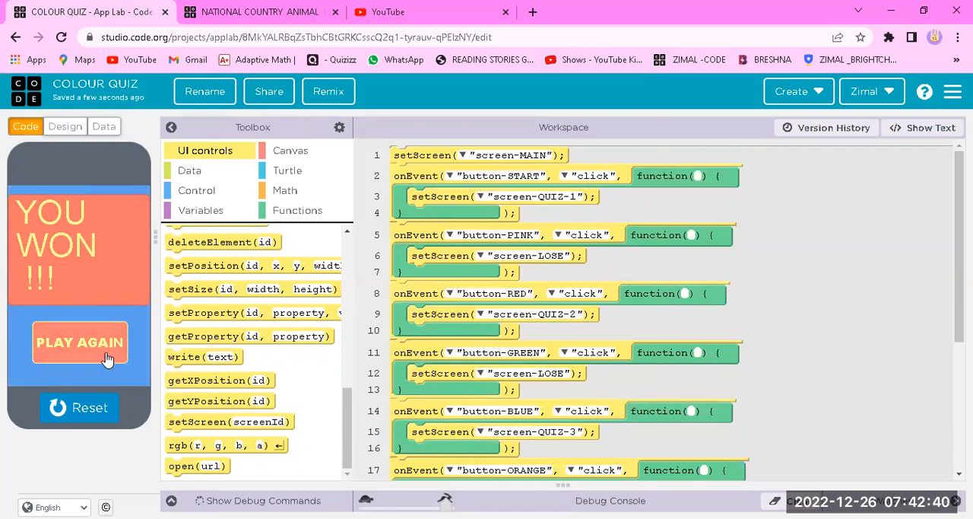
pyautogui.click(106, 360)
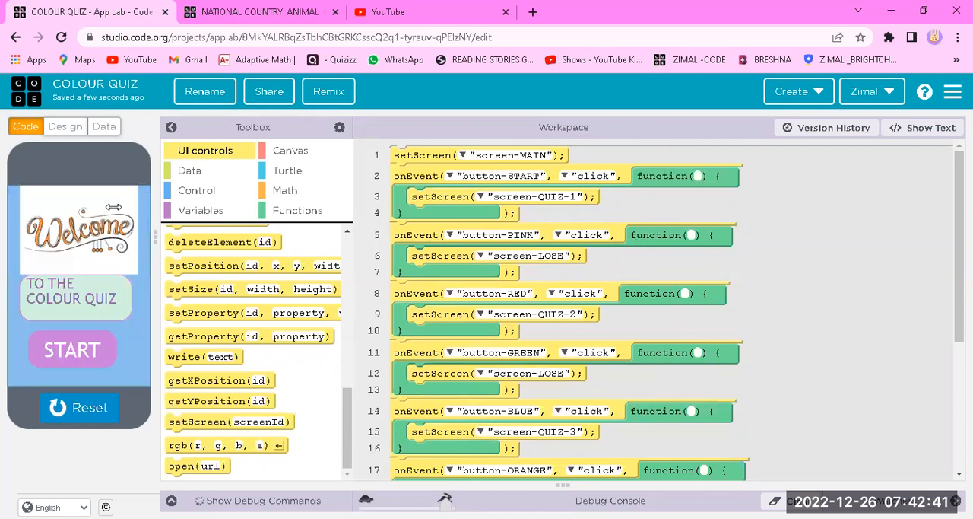
pyautogui.click(113, 405)
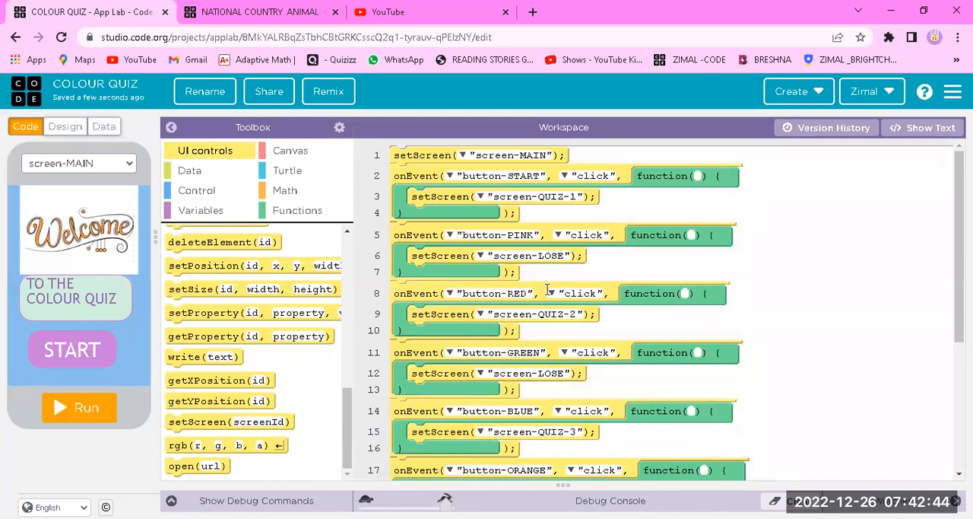
pyautogui.scroll(-1, 542, 281)
pyautogui.scroll(1, 258, 64)
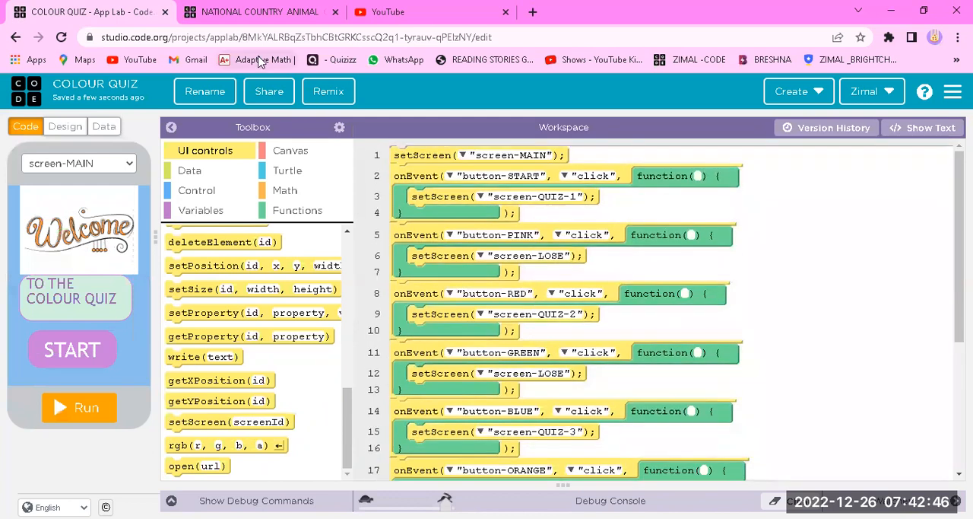